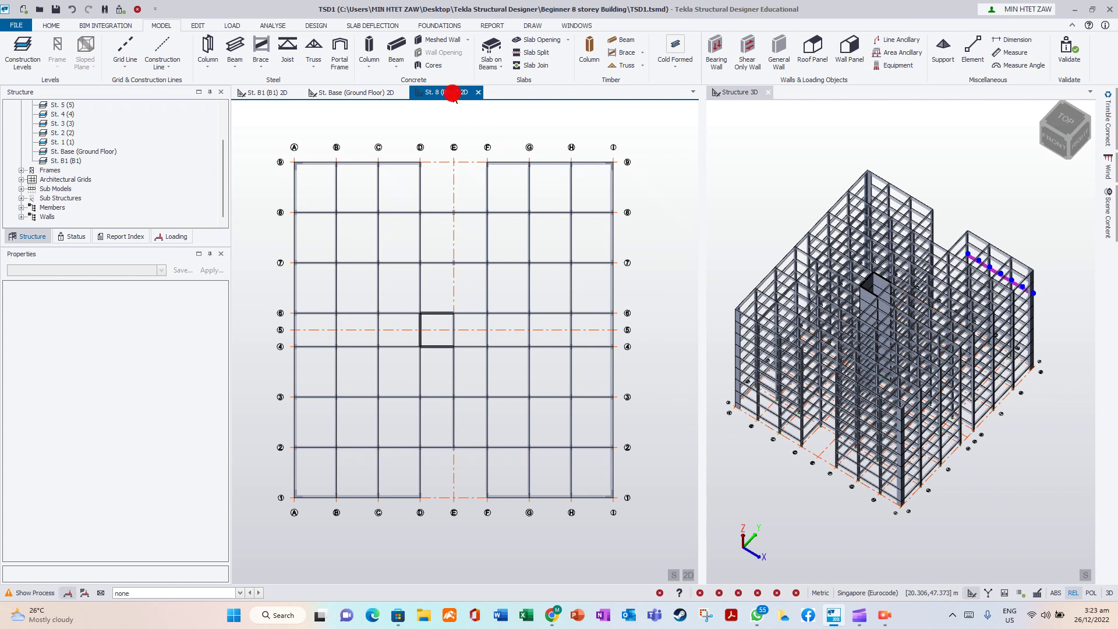
- Delete the full-length concrete roof beams along grid lines B and C in the St. 8 (Roof) plan
{"action": "right_click", "coordinate": [342, 206]}
{"action": "left_click", "coordinate": [477, 102]}
{"action": "left_click", "coordinate": [344, 192]}
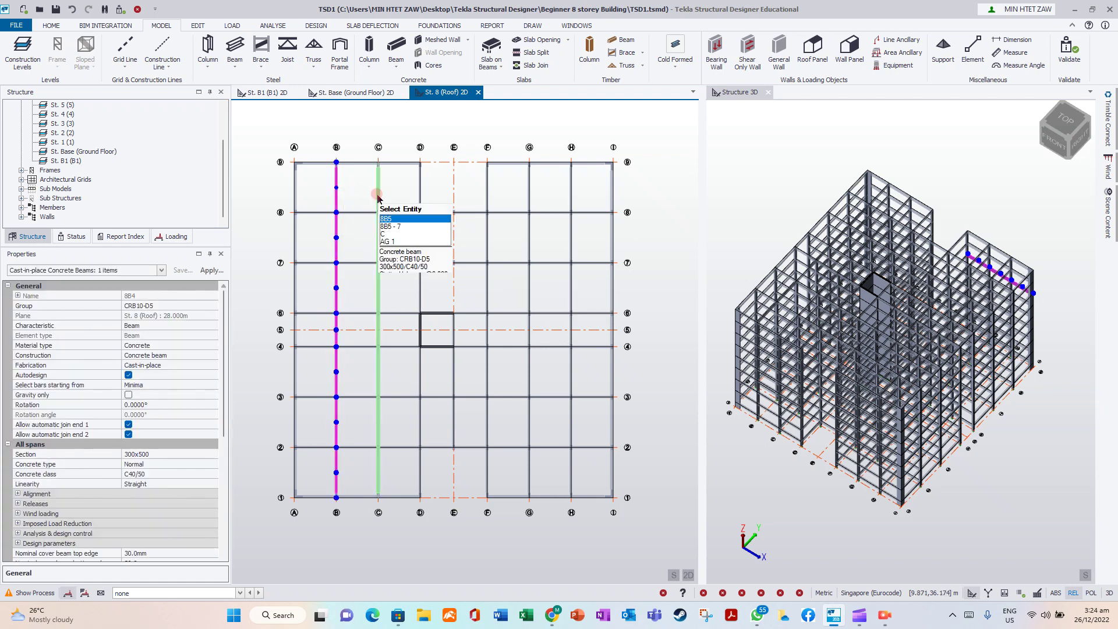
{"action": "key", "text": "Escape"}
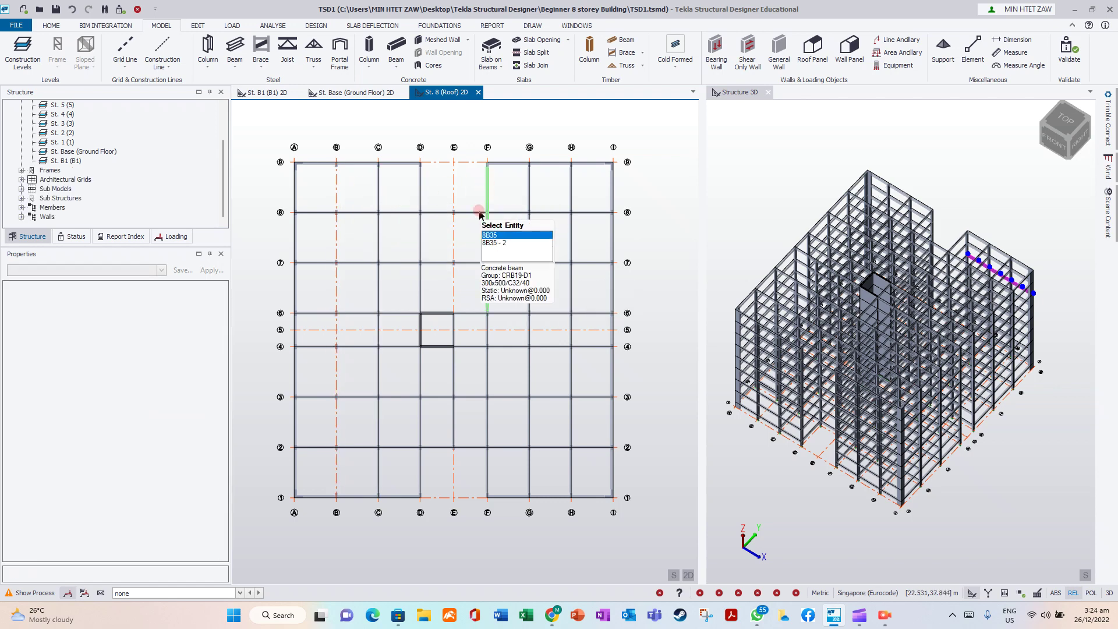
{"action": "left_click", "coordinate": [379, 181]}
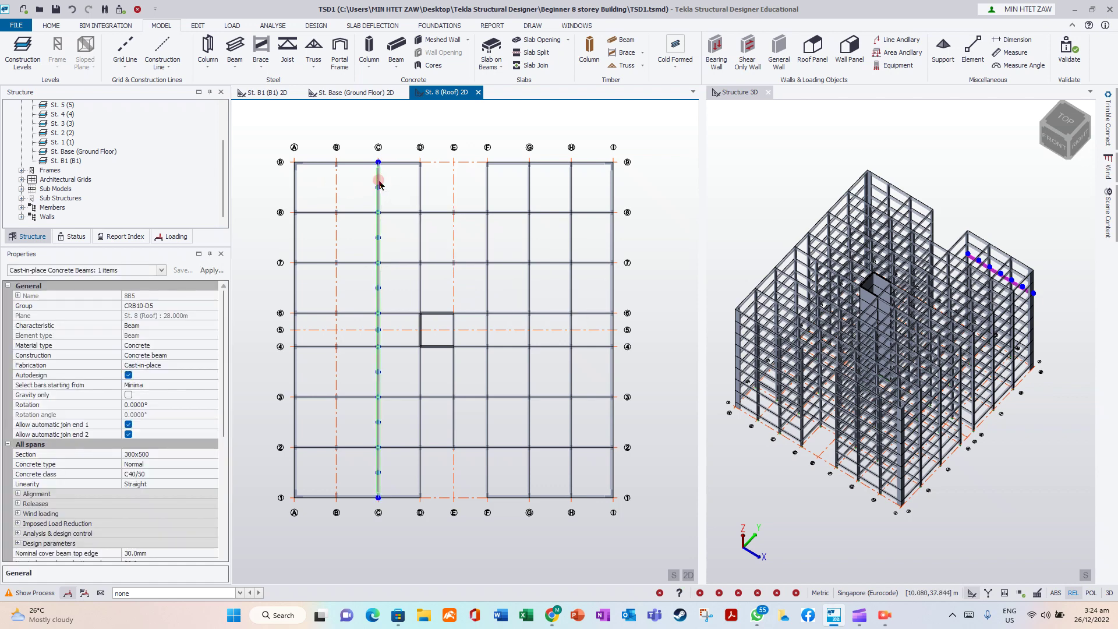
- Delete the roof beam on grid line 8 between A and D and the one on grid line D between 6 and 9
{"action": "left_click", "coordinate": [401, 213]}
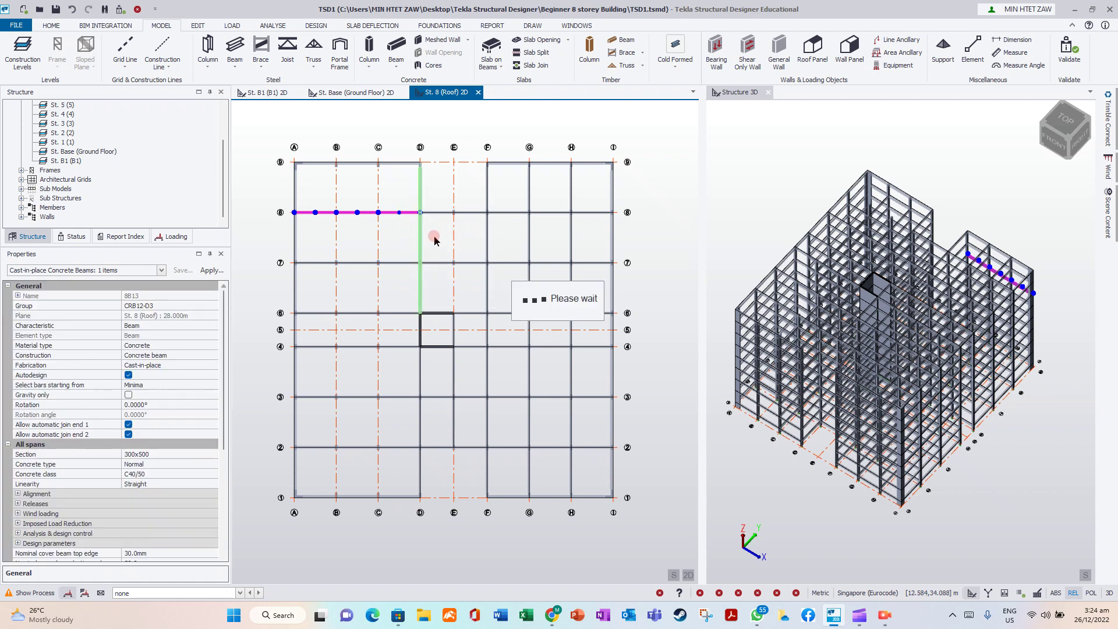
{"action": "left_click", "coordinate": [420, 242]}
{"action": "left_click", "coordinate": [451, 266]}
{"action": "key", "text": "Delete"}
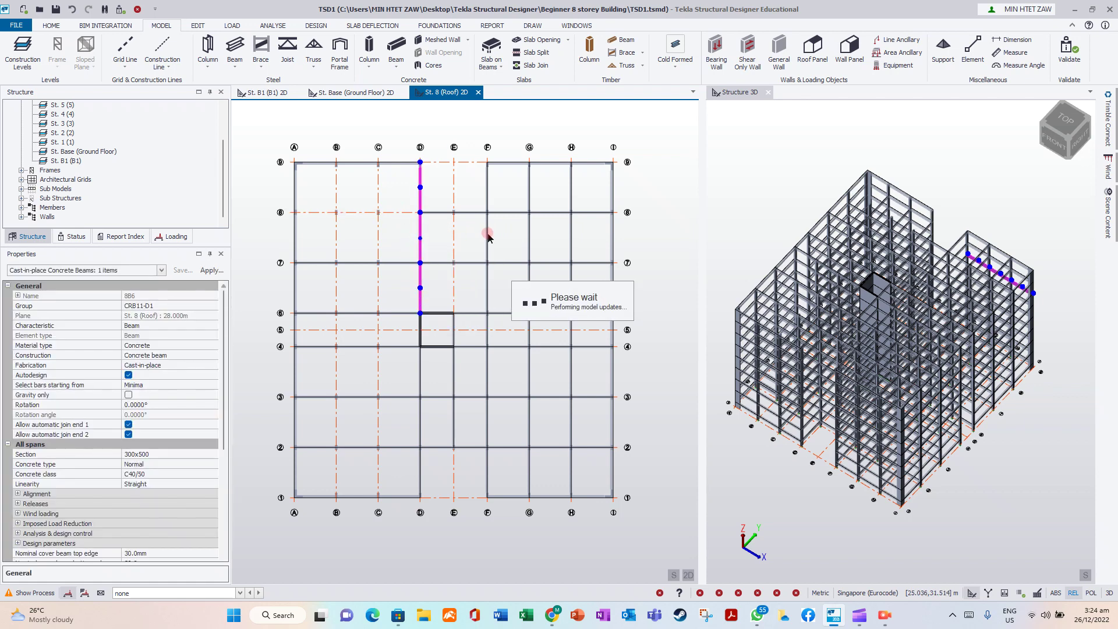
- Delete the roof beam on grid line F between 6 and 9 and the beams along grid lines G and H
{"action": "left_click", "coordinate": [488, 238]}
{"action": "left_click", "coordinate": [512, 255]}
{"action": "key", "text": "Delete"}
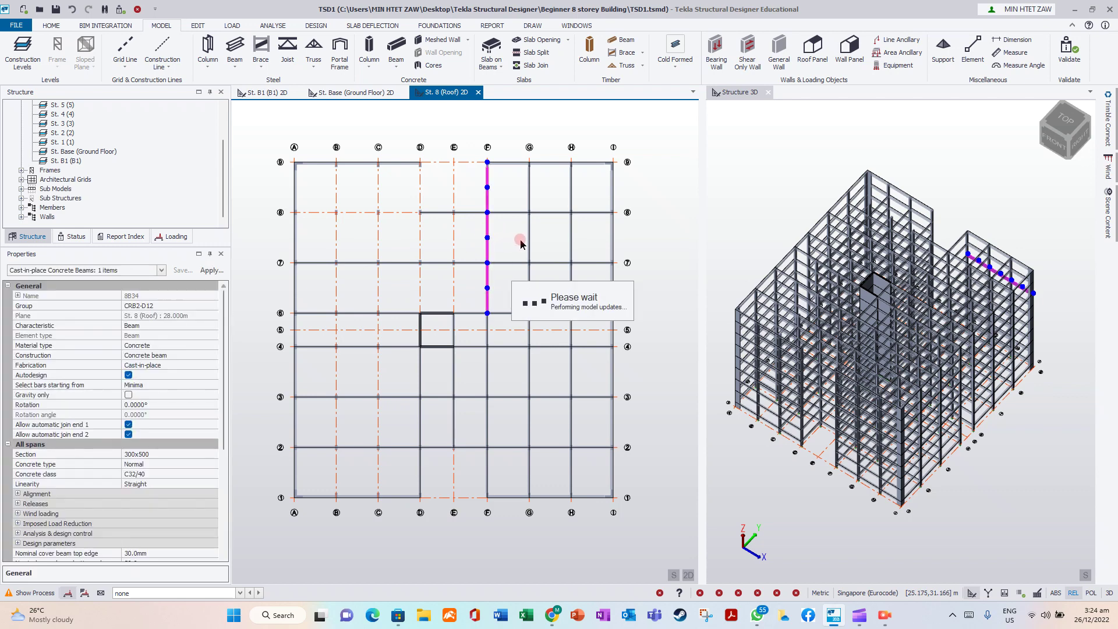
{"action": "left_click", "coordinate": [529, 242]}
{"action": "left_click", "coordinate": [543, 243]}
{"action": "key", "text": "Delete"}
{"action": "left_click", "coordinate": [570, 243]}
{"action": "left_click", "coordinate": [581, 243]}
{"action": "key", "text": "Delete"}
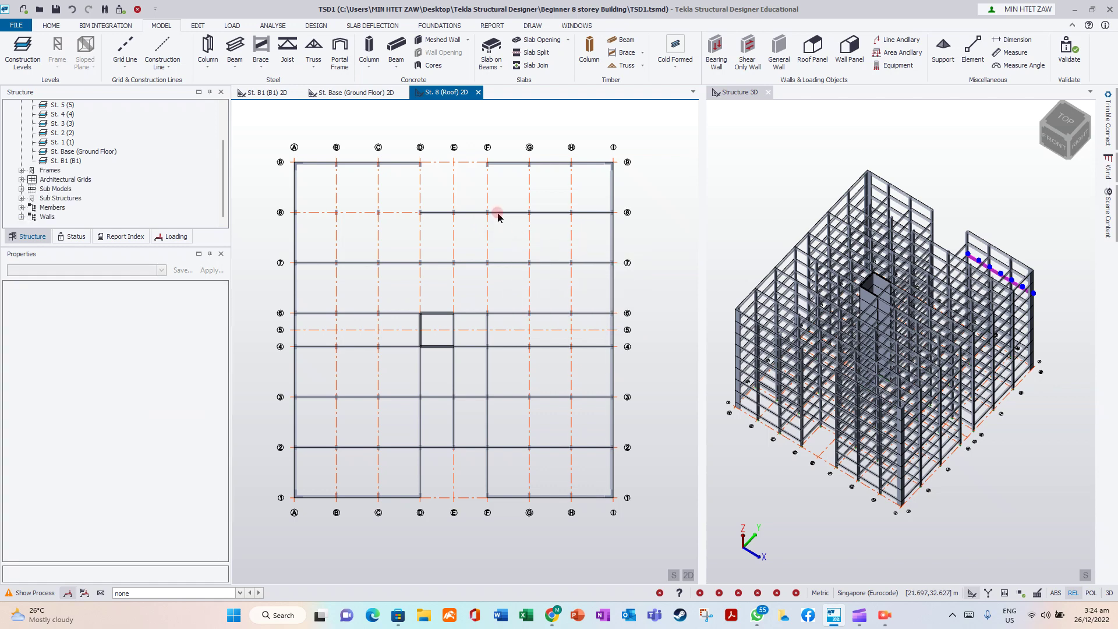
- Delete the remaining roof beams on grid line 8 between D and I
{"action": "left_click", "coordinate": [490, 219]}
{"action": "left_click", "coordinate": [515, 237]}
{"action": "key", "text": "Delete"}
{"action": "left_click", "coordinate": [549, 212]}
{"action": "left_click", "coordinate": [569, 232]}
{"action": "key", "text": "Delete"}
- Delete all three roof beams on grid line 7: D to G, G to I and A to D
{"action": "left_click", "coordinate": [512, 263]}
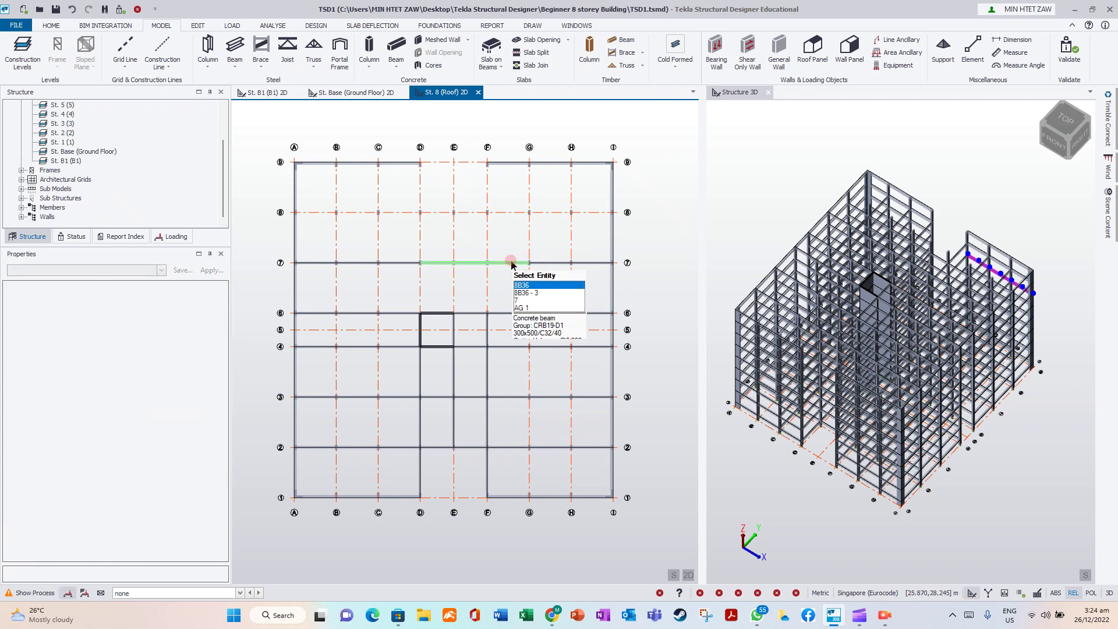
{"action": "left_click", "coordinate": [511, 260]}
{"action": "key", "text": "Delete"}
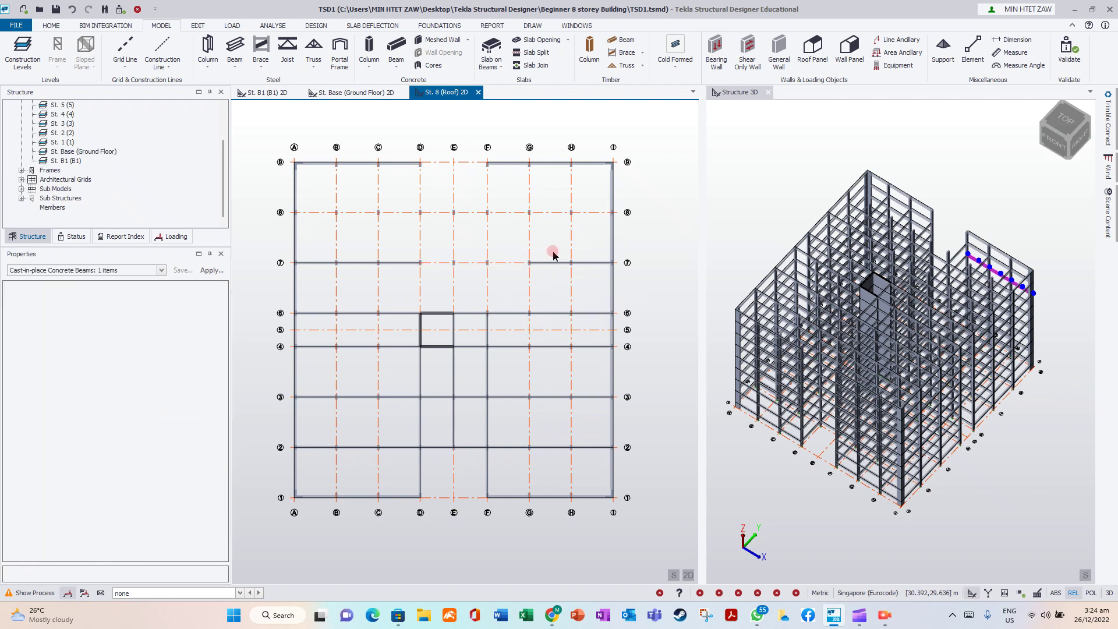
{"action": "left_click", "coordinate": [551, 252]}
{"action": "key", "text": "Delete"}
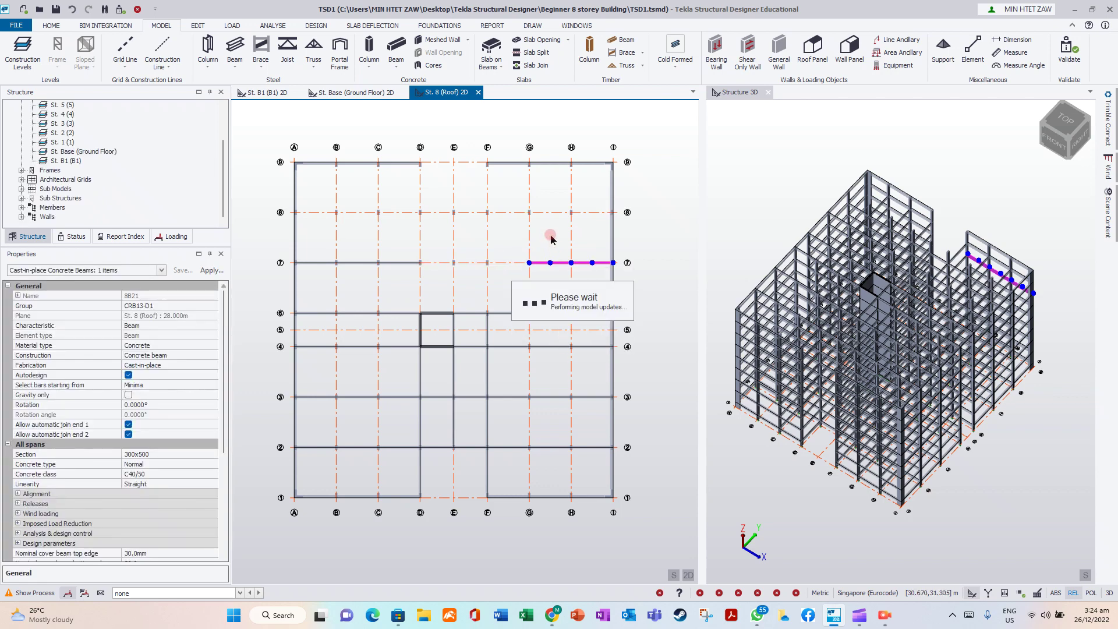
{"action": "left_click", "coordinate": [393, 262]}
{"action": "left_click", "coordinate": [441, 253]}
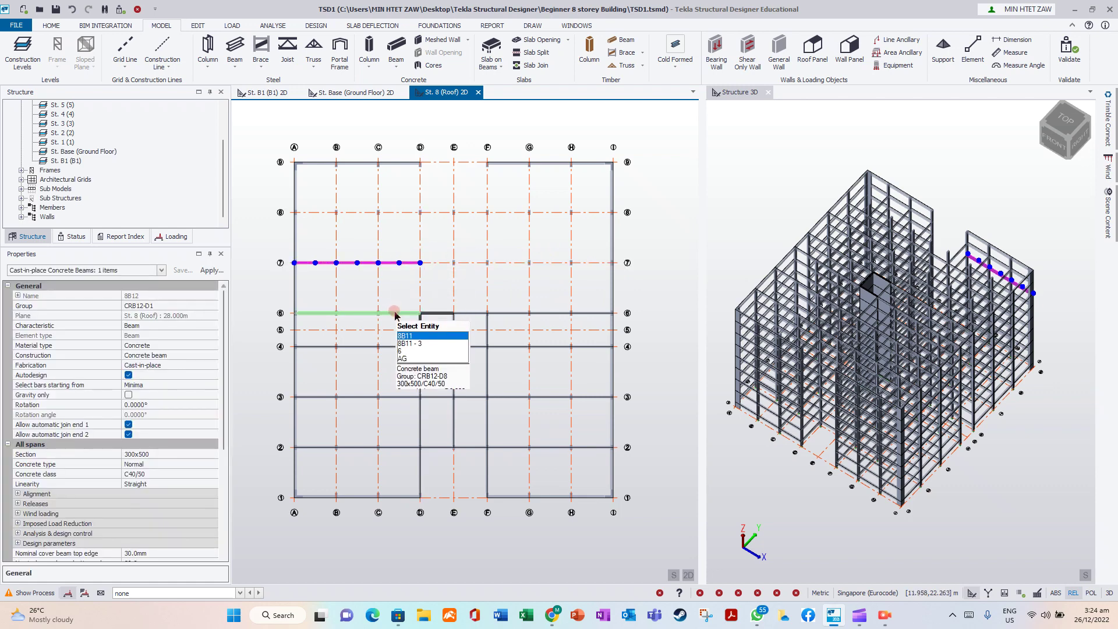
{"action": "key", "text": "Delete"}
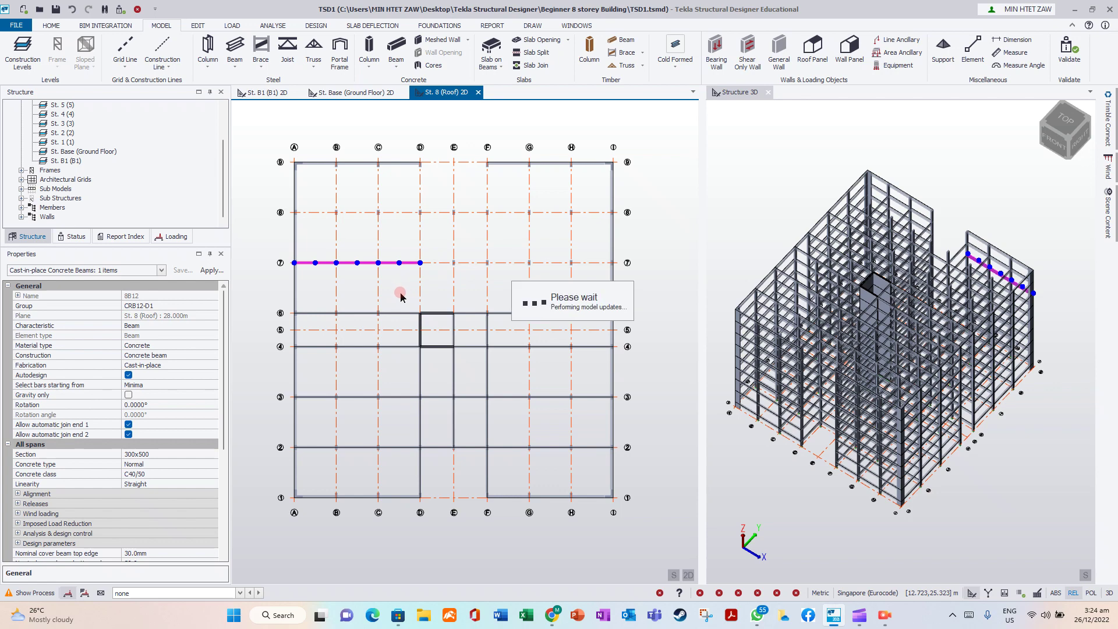
- Delete the roof beams on grid line 6 on both sides of the core wall, between A and D and from E to I
{"action": "left_click", "coordinate": [399, 310]}
{"action": "key", "text": "Delete"}
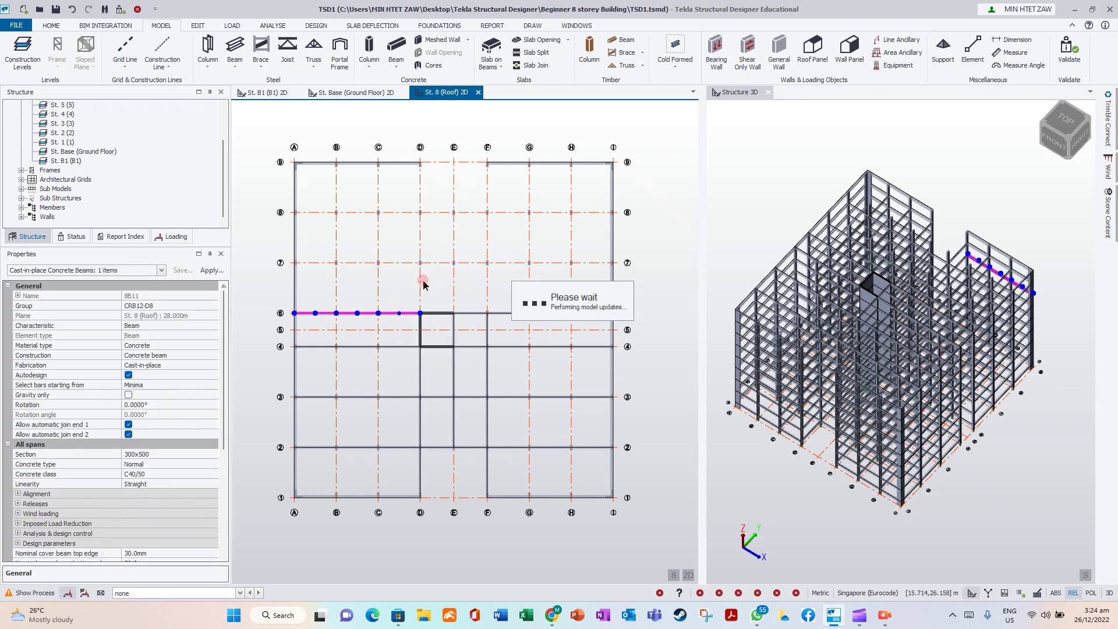
{"action": "left_click", "coordinate": [471, 314]}
{"action": "key", "text": "Delete"}
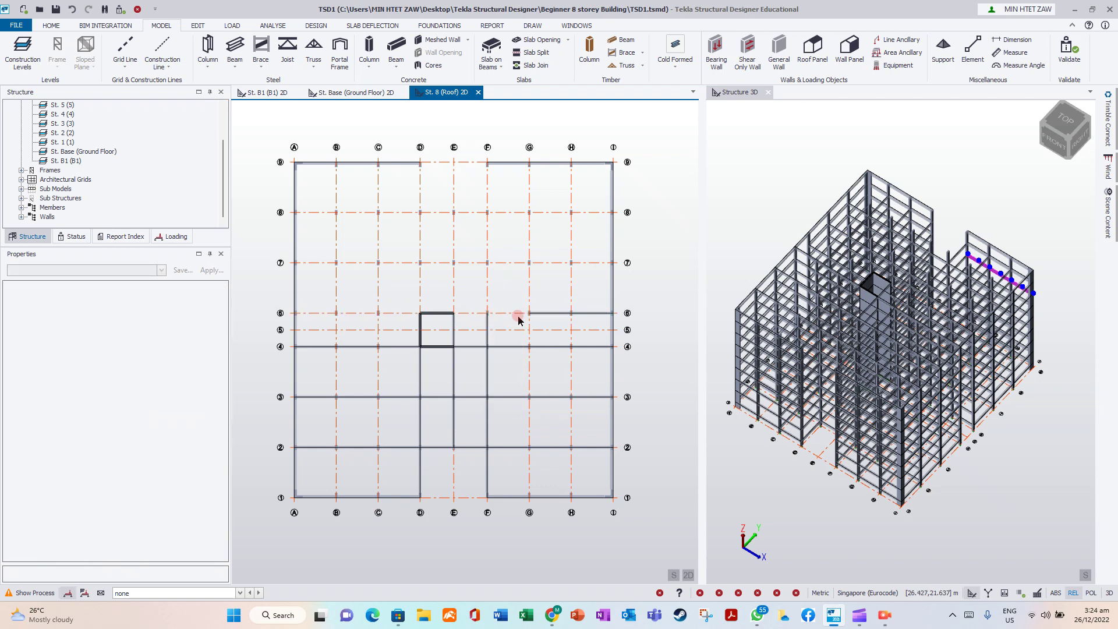
{"action": "left_click", "coordinate": [536, 316]}
{"action": "key", "text": "Delete"}
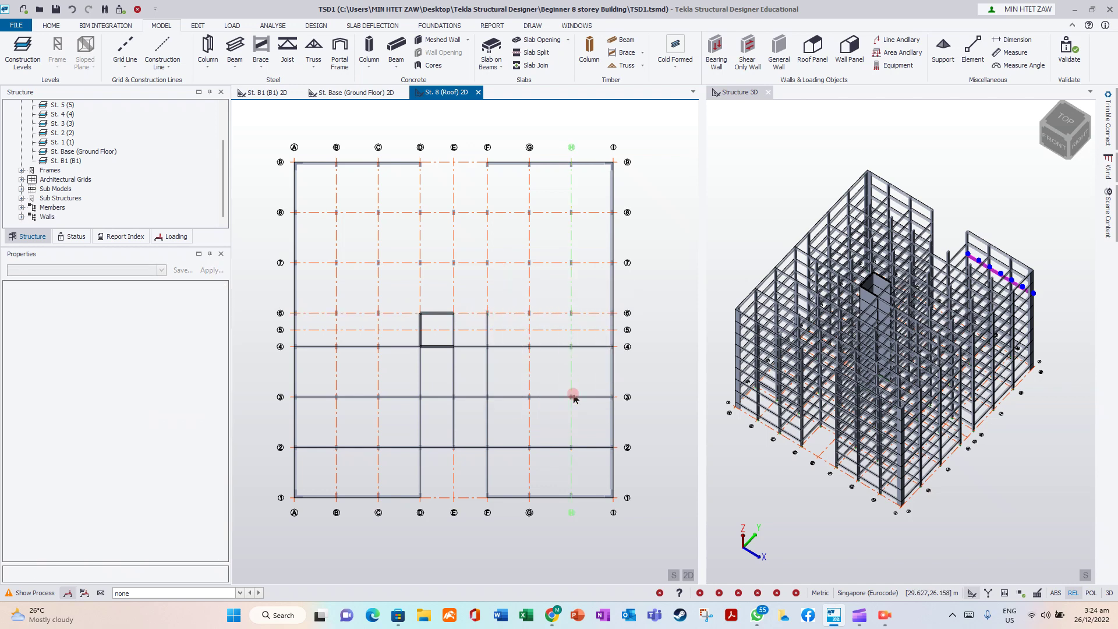
{"action": "left_click", "coordinate": [551, 344]}
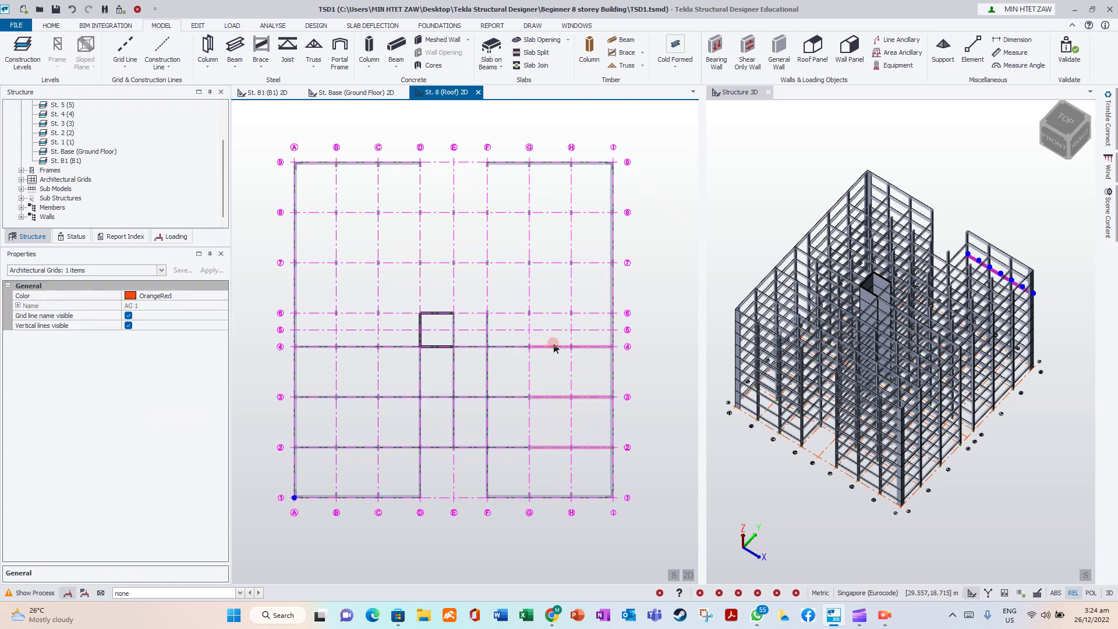
{"action": "left_click", "coordinate": [555, 382]}
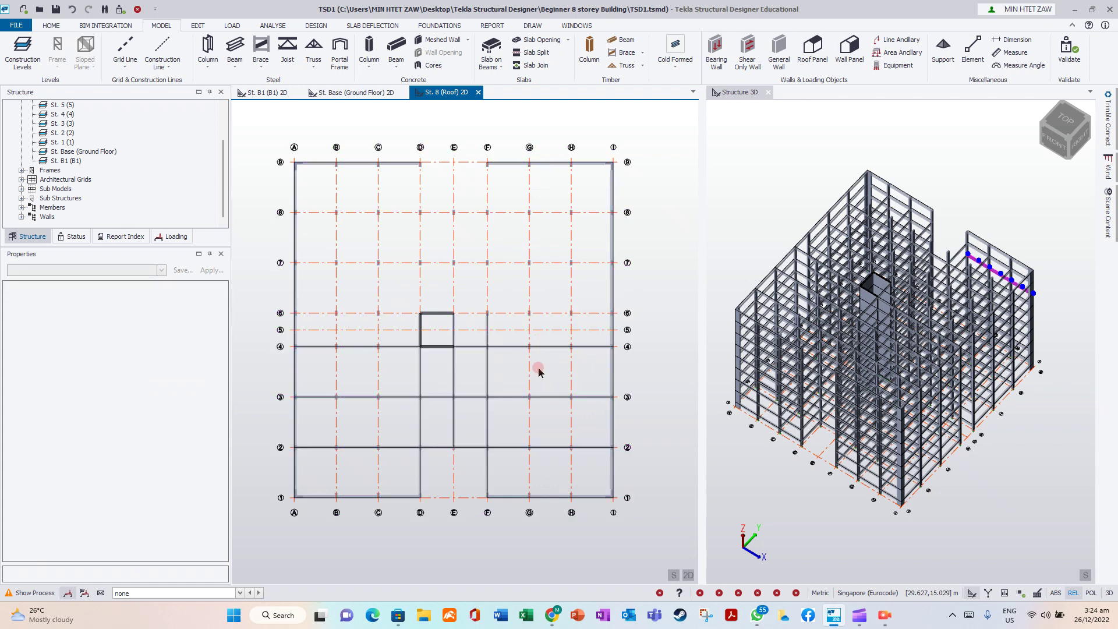
{"action": "left_click_drag", "start_coordinate": [551, 422], "coordinate": [536, 342]}
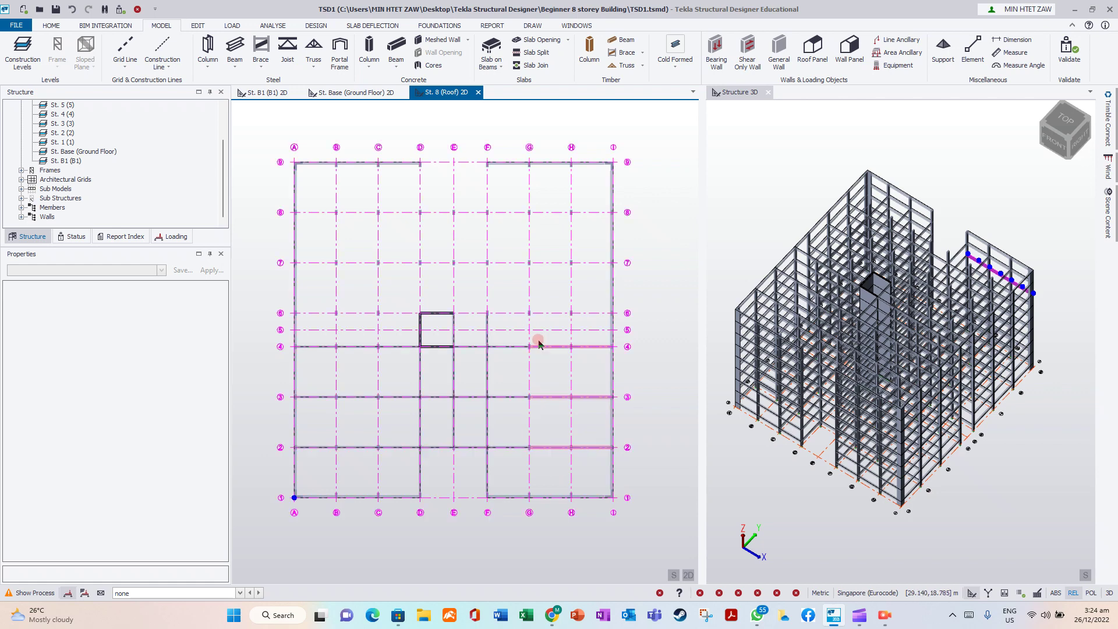
{"action": "left_click", "coordinate": [547, 414]}
- Delete the roof beams between grid lines G and I on grid lines 2, 3 and 4
{"action": "left_click", "coordinate": [557, 447]}
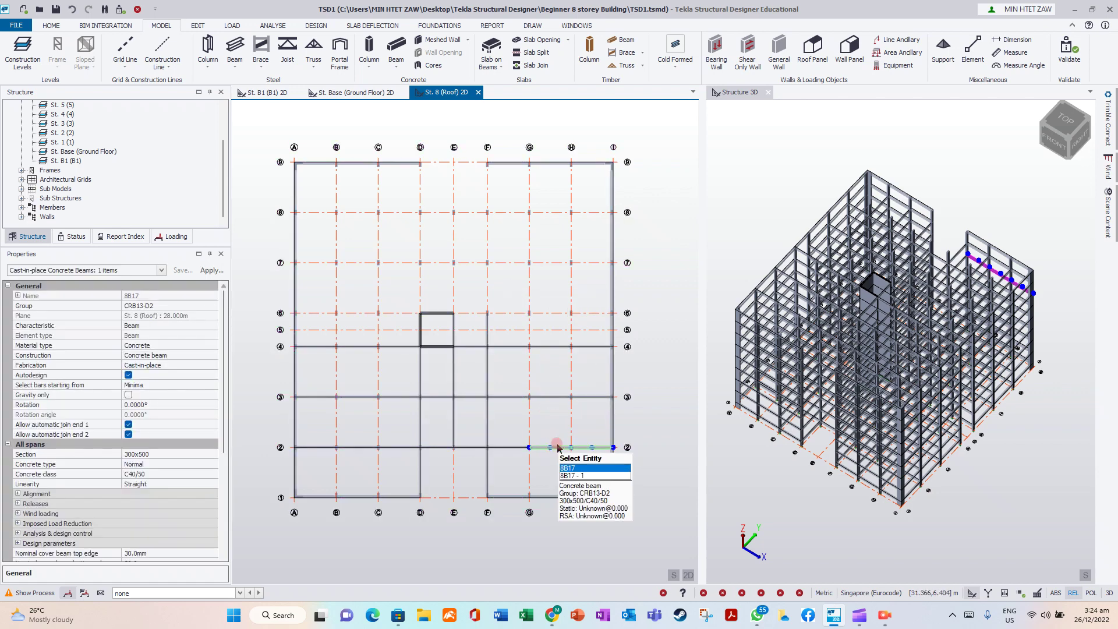
{"action": "left_click", "coordinate": [549, 397]}
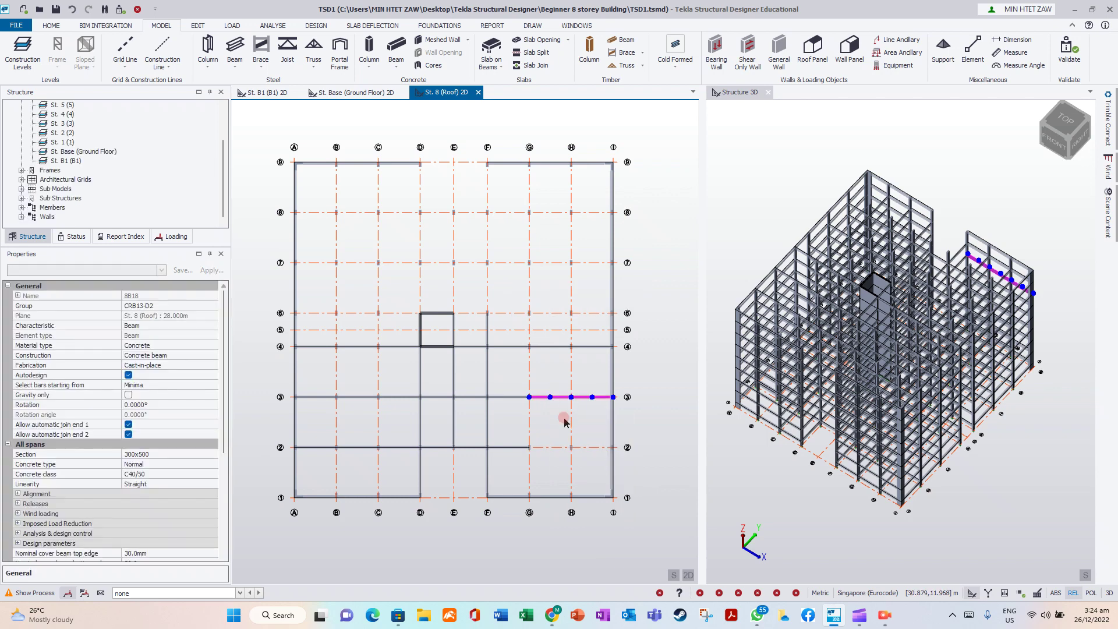
{"action": "left_click", "coordinate": [547, 349]}
{"action": "left_click", "coordinate": [553, 378]}
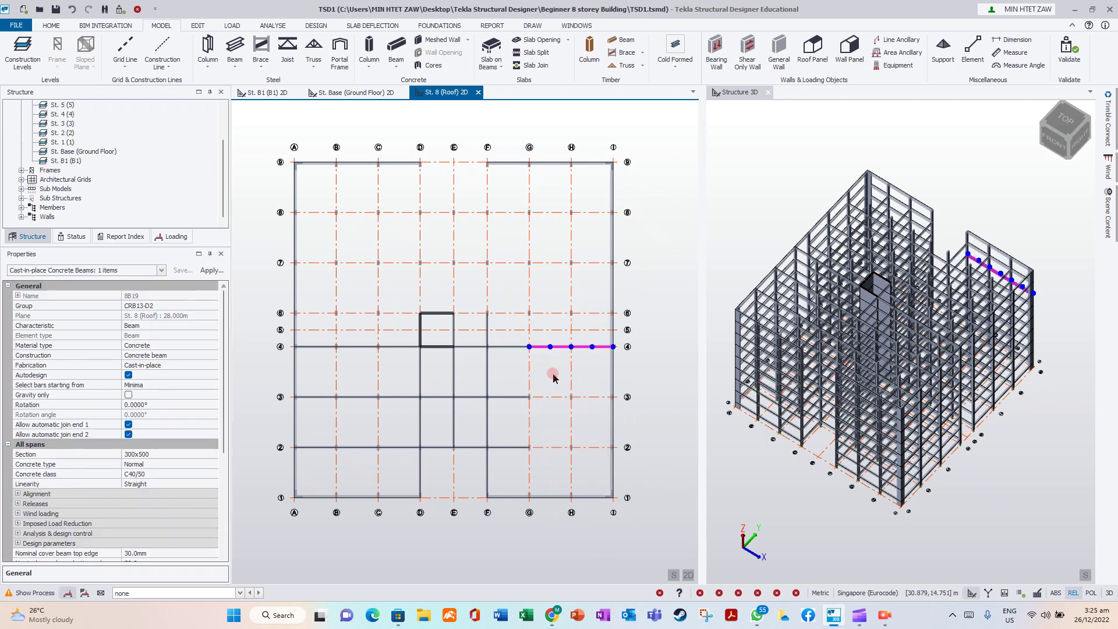
- Delete the short roof beams between grid lines F and G on grid lines 3 and 2
{"action": "left_click", "coordinate": [508, 398]}
{"action": "left_click", "coordinate": [530, 417]}
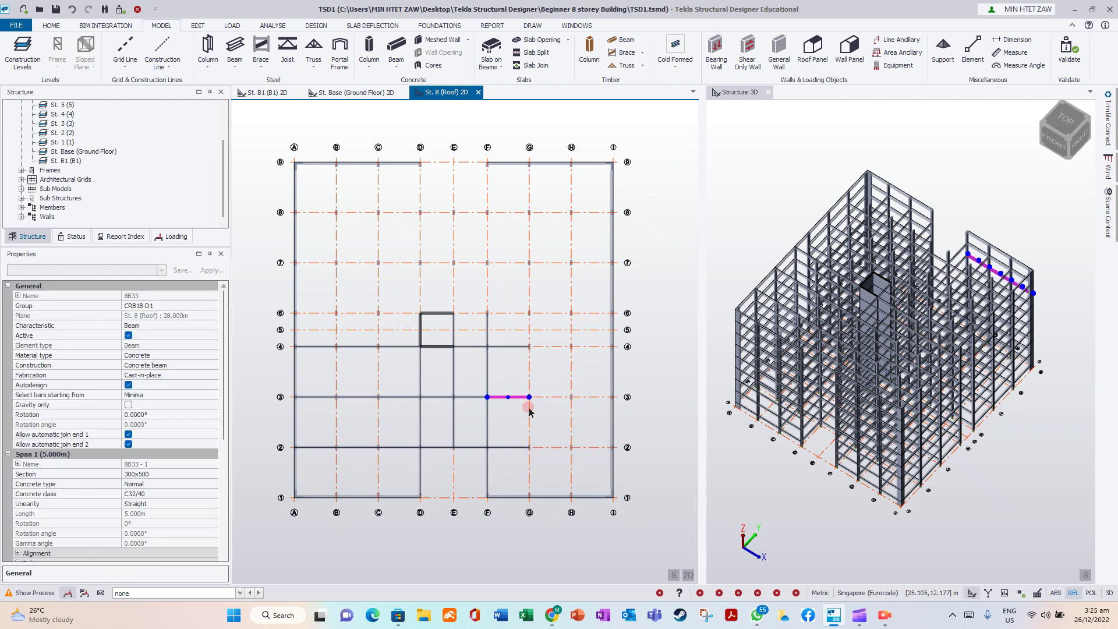
{"action": "key", "text": "Delete"}
{"action": "left_click", "coordinate": [502, 454]}
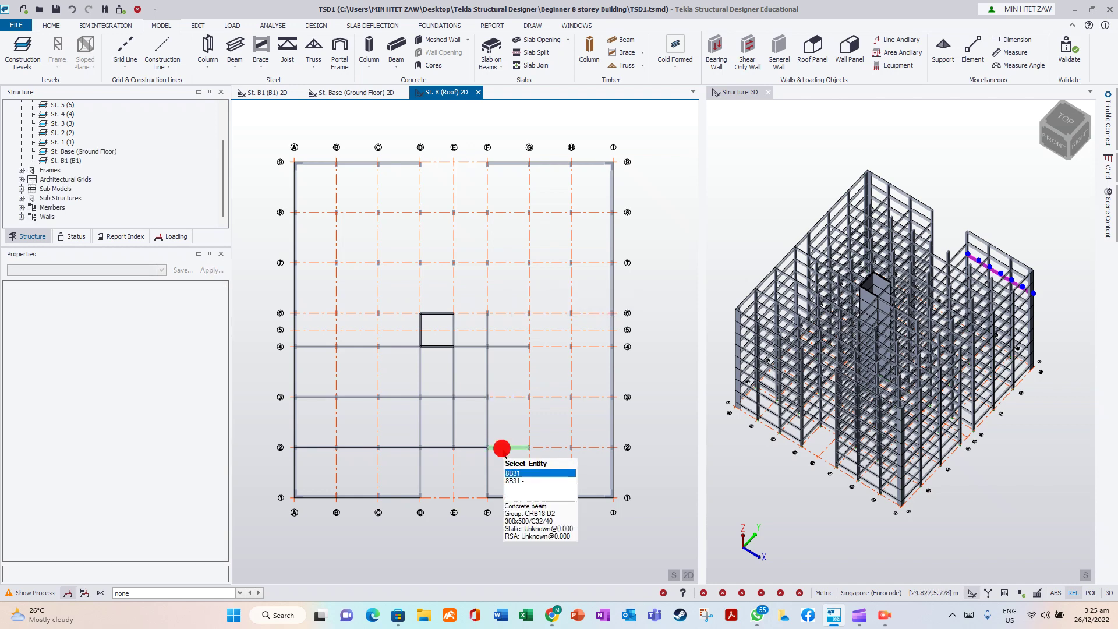
{"action": "left_click", "coordinate": [527, 472]}
{"action": "key", "text": "Delete"}
- Delete the remaining roof beams on grid line F between 1 and 6 and the grid line 4 beam between E and G
{"action": "left_click", "coordinate": [491, 420]}
{"action": "left_click", "coordinate": [507, 419]}
{"action": "key", "text": "Delete"}
{"action": "left_click", "coordinate": [511, 360]}
{"action": "left_click", "coordinate": [513, 386]}
{"action": "key", "text": "Delete"}
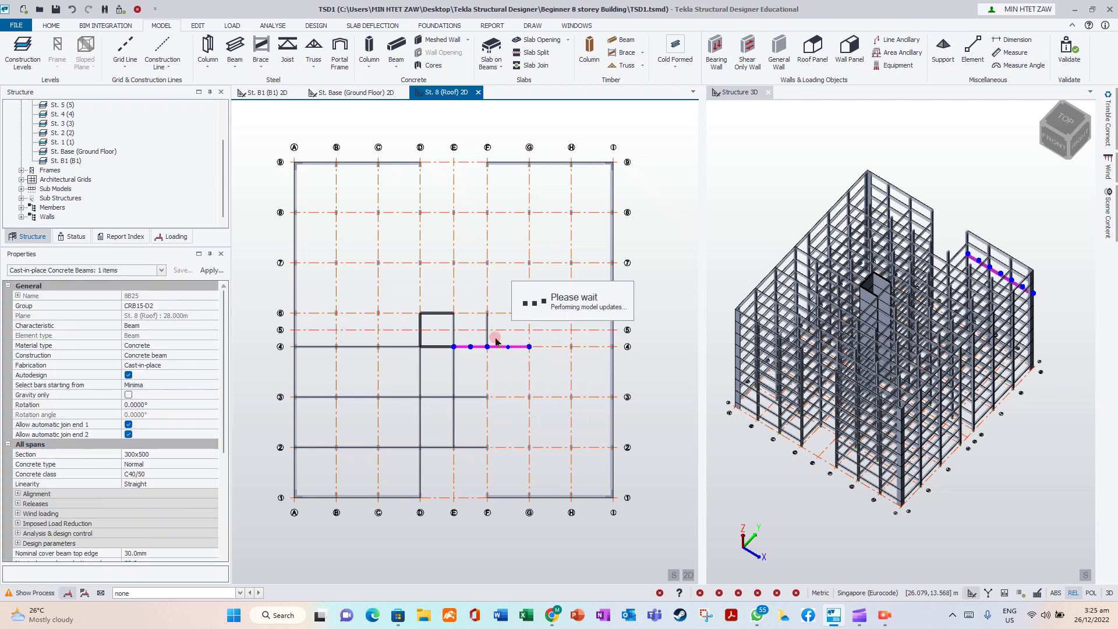
{"action": "left_click", "coordinate": [490, 341]}
{"action": "left_click", "coordinate": [516, 361]}
{"action": "key", "text": "Delete"}
- Delete the roof beam on grid line E between 2 and 4 and the one on grid line D between 1 and 4
{"action": "left_click", "coordinate": [453, 374]}
{"action": "left_click", "coordinate": [466, 400]}
{"action": "key", "text": "Delete"}
{"action": "left_click", "coordinate": [420, 372]}
{"action": "left_click", "coordinate": [446, 389]}
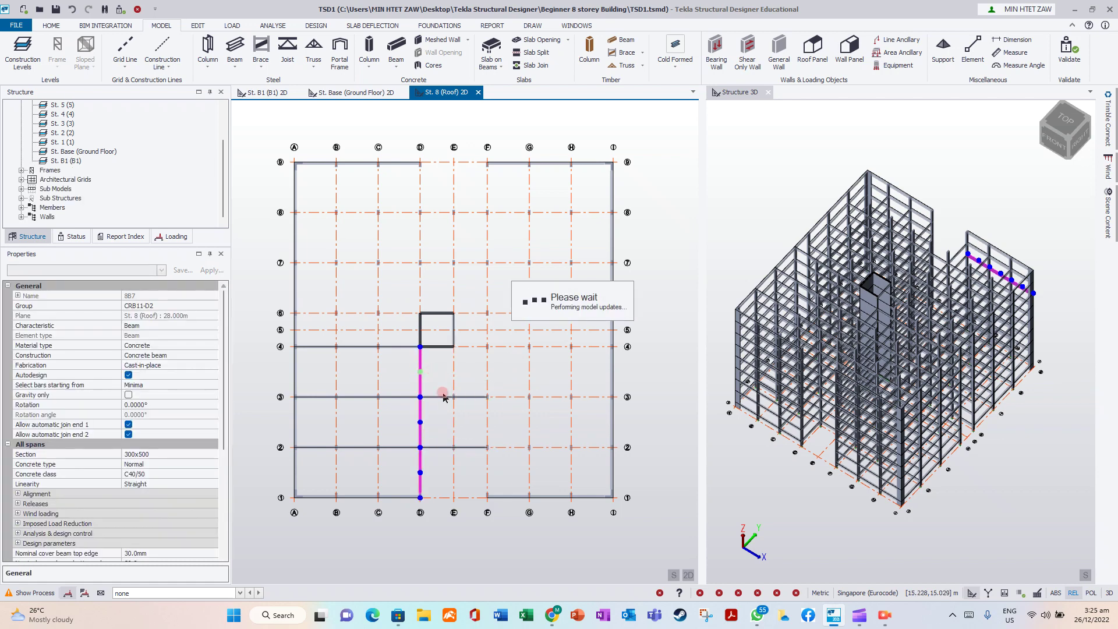
- Delete the remaining roof beams on grid line 3 between A and F
{"action": "left_click", "coordinate": [441, 397]}
{"action": "left_click", "coordinate": [454, 419]}
{"action": "key", "text": "Delete"}
{"action": "left_click", "coordinate": [475, 402]}
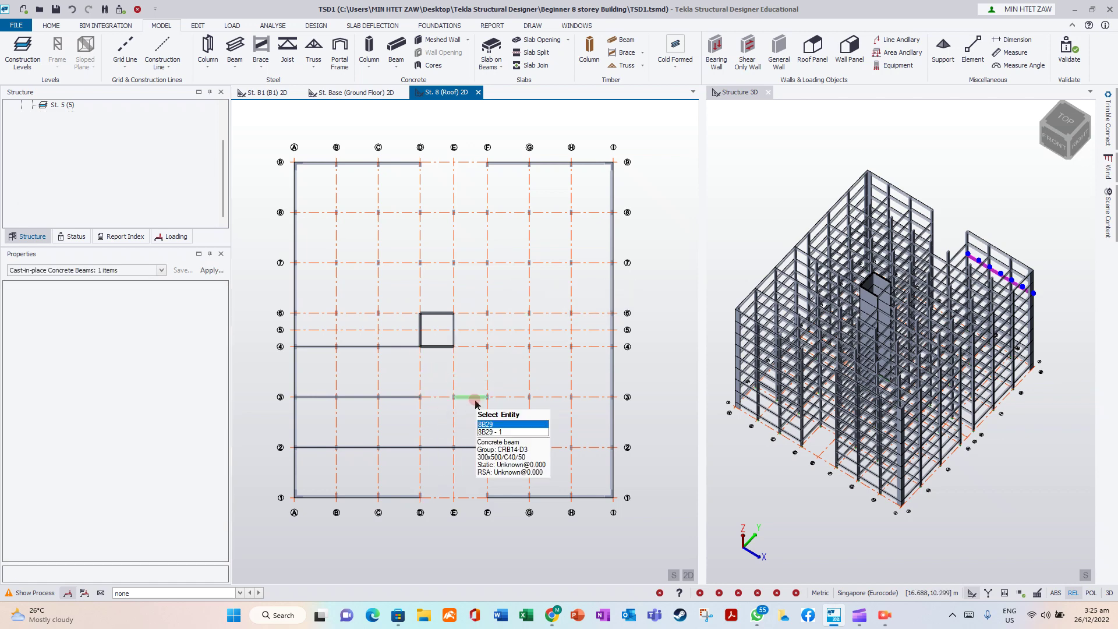
{"action": "left_click", "coordinate": [485, 424]}
{"action": "key", "text": "Delete"}
{"action": "left_click", "coordinate": [395, 400]}
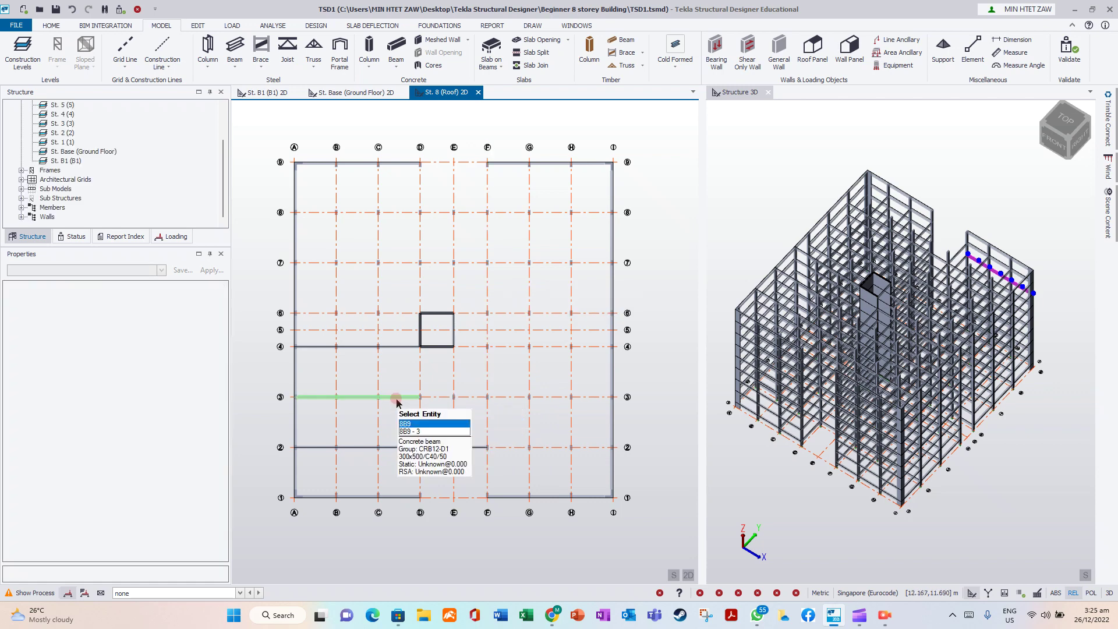
{"action": "left_click", "coordinate": [408, 424]}
{"action": "key", "text": "Delete"}
- Delete the remaining roof beams on grid line 2 between A and F
{"action": "left_click", "coordinate": [397, 446]}
{"action": "left_click", "coordinate": [404, 478]}
{"action": "key", "text": "Delete"}
{"action": "left_click", "coordinate": [447, 446]}
{"action": "left_click", "coordinate": [460, 472]}
{"action": "left_click", "coordinate": [473, 444]}
{"action": "left_click", "coordinate": [471, 435]}
{"action": "key", "text": "Delete"}
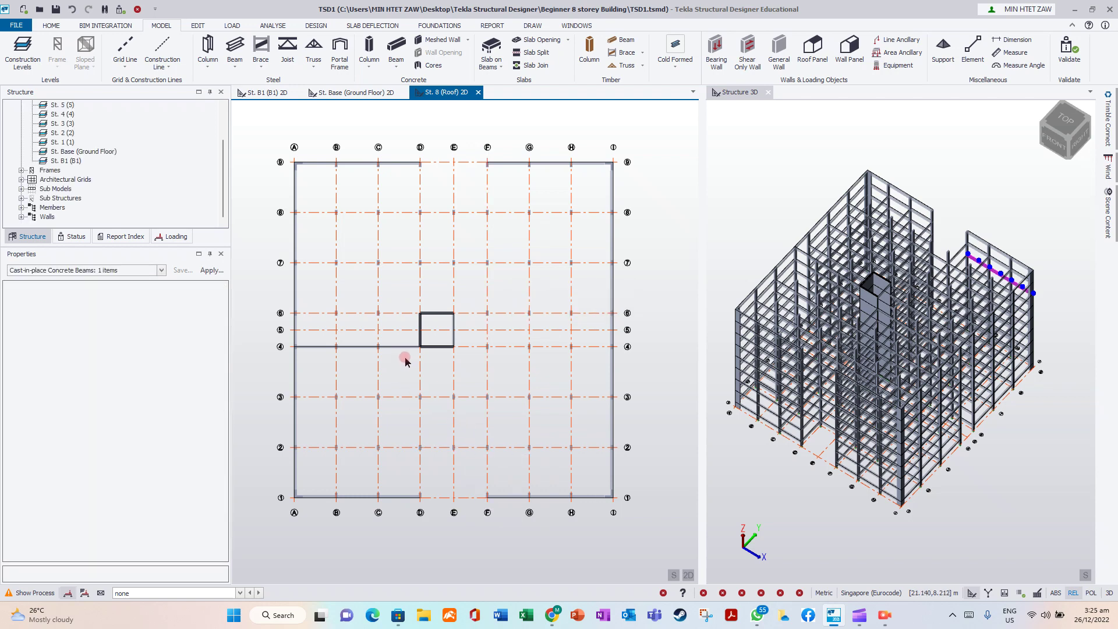
- Delete the last interior roof beam, on grid line 4 between A and the core wall at D
{"action": "left_click", "coordinate": [406, 361]}
{"action": "left_click", "coordinate": [415, 381]}
{"action": "key", "text": "Delete"}
{"action": "left_click", "coordinate": [511, 401]}
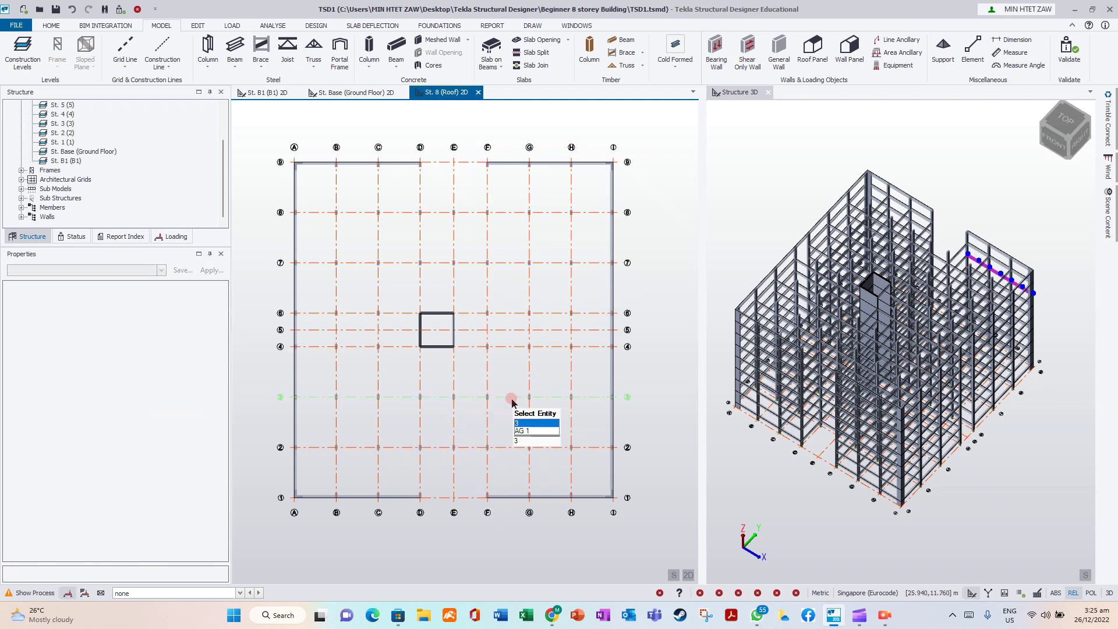
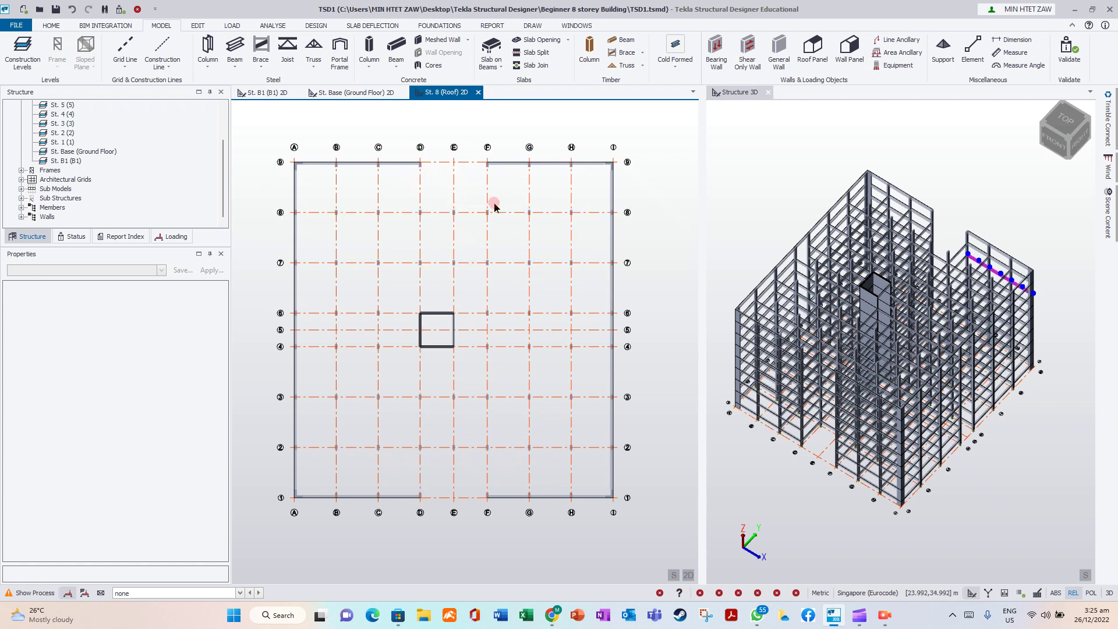
- Create cast-in-place concrete beams on grid line D from 9 to 8 and on grid line 8 from D to F
{"action": "mouse_move", "coordinate": [453, 321]}
{"action": "left_click", "coordinate": [395, 48]}
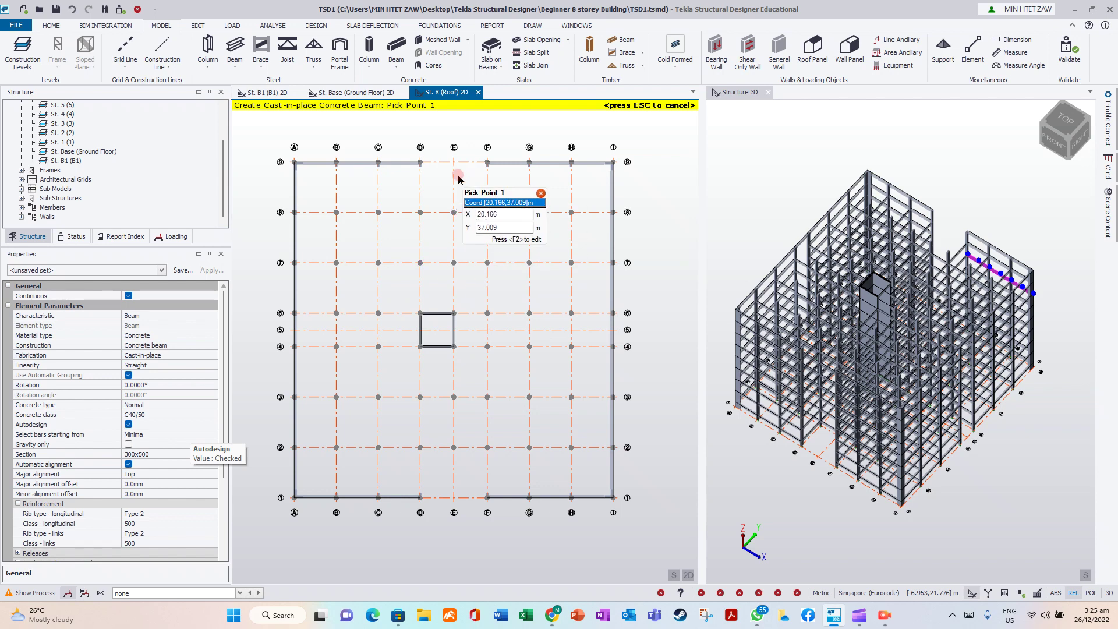
{"action": "left_click", "coordinate": [421, 211]}
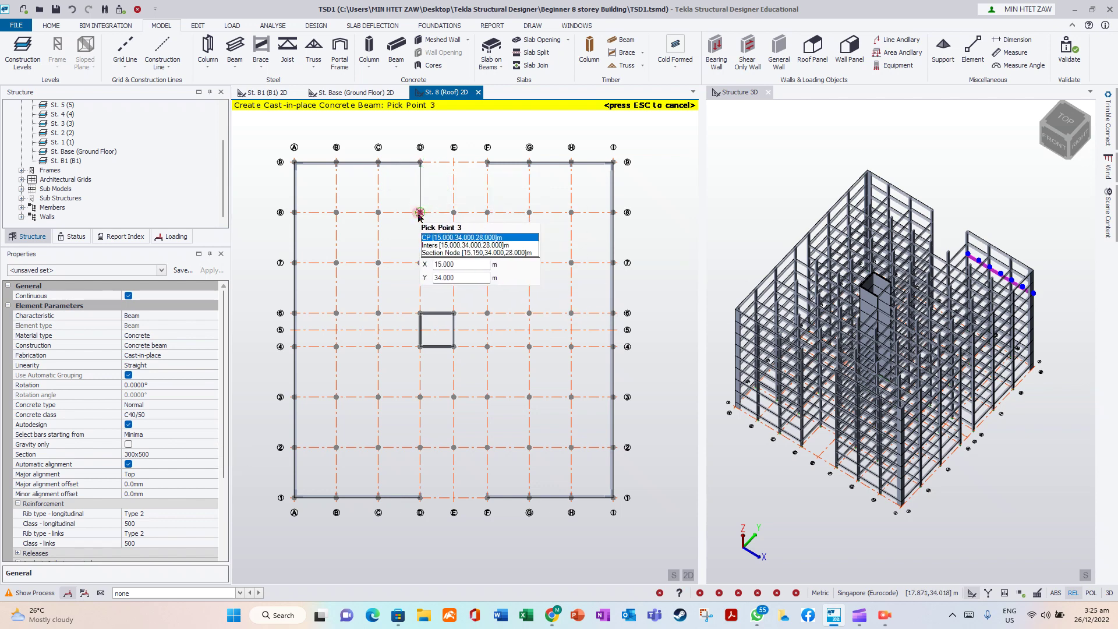
{"action": "key", "text": "Escape"}
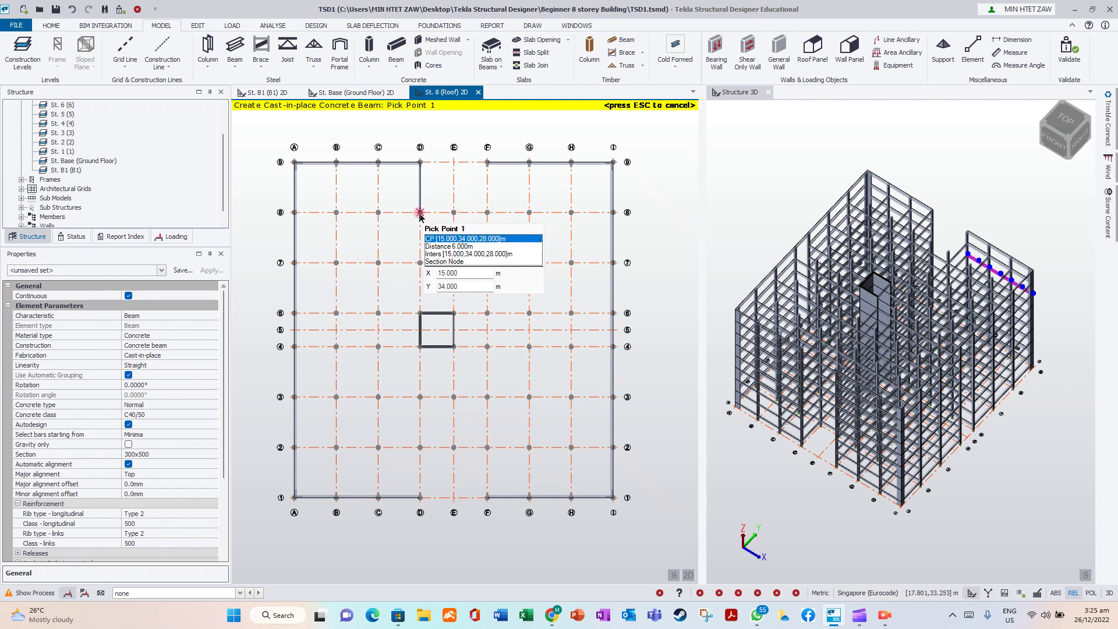
{"action": "left_click", "coordinate": [420, 211]}
{"action": "left_click", "coordinate": [481, 214]}
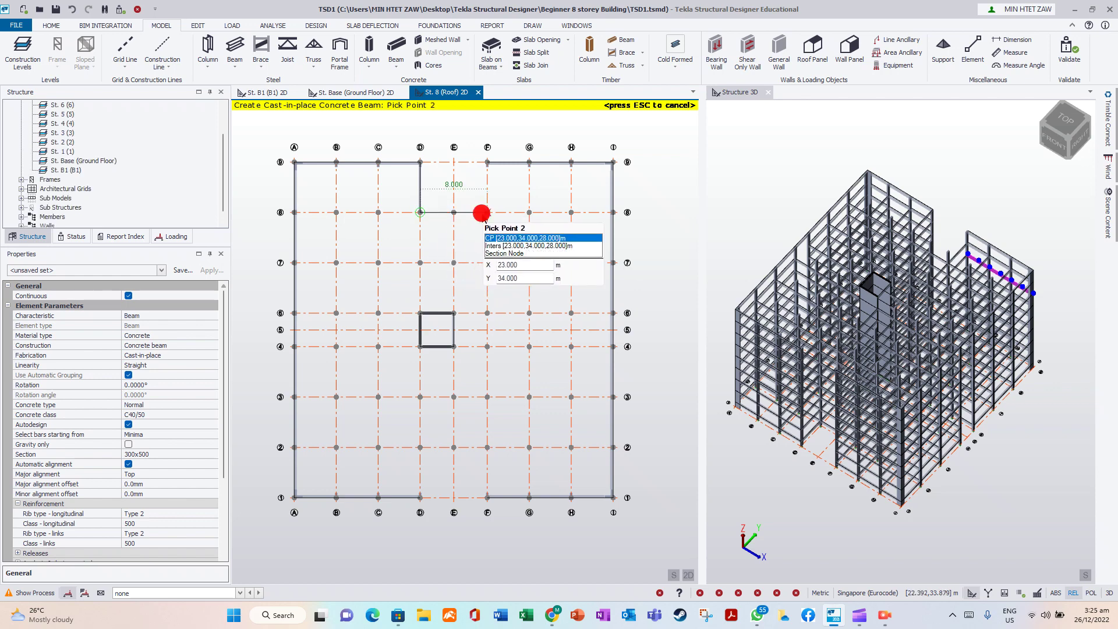
{"action": "key", "text": "Escape"}
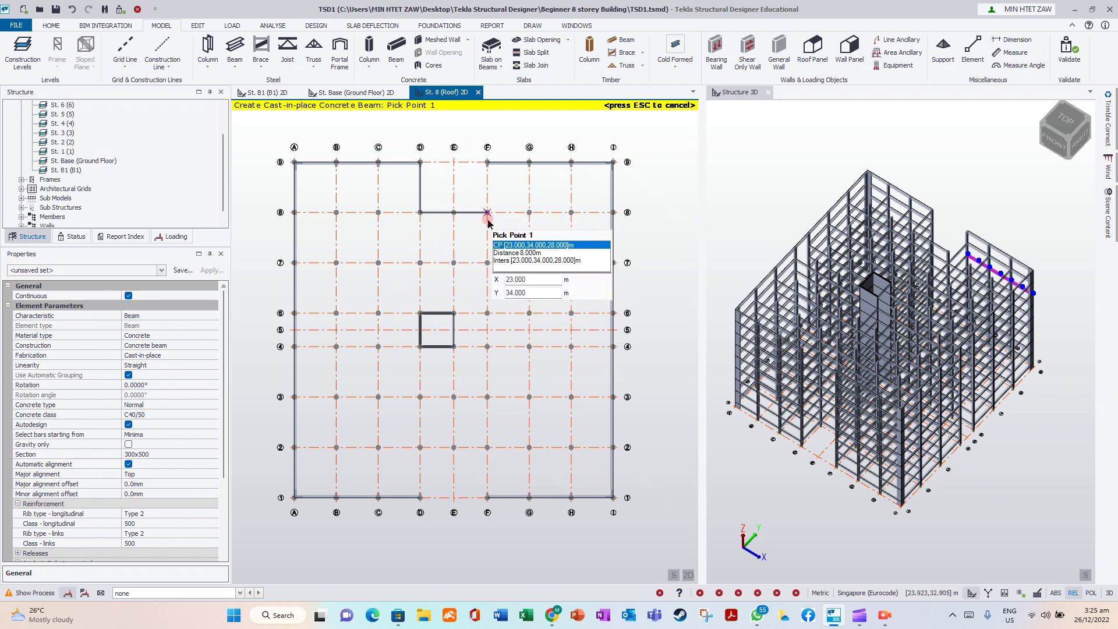
- Create concrete roof beams on grid line F from 9 to 8 and on lines D, 2 and F around the recess between 2 and 1
{"action": "left_click_drag", "start_coordinate": [473, 145], "coordinate": [509, 240]}
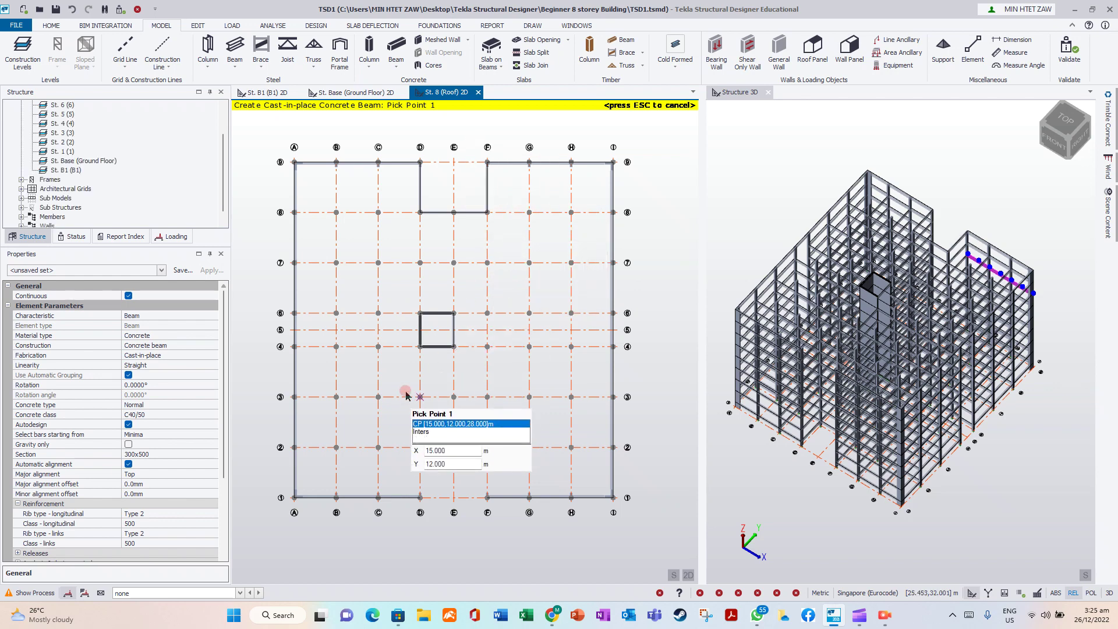
{"action": "left_click", "coordinate": [405, 347]}
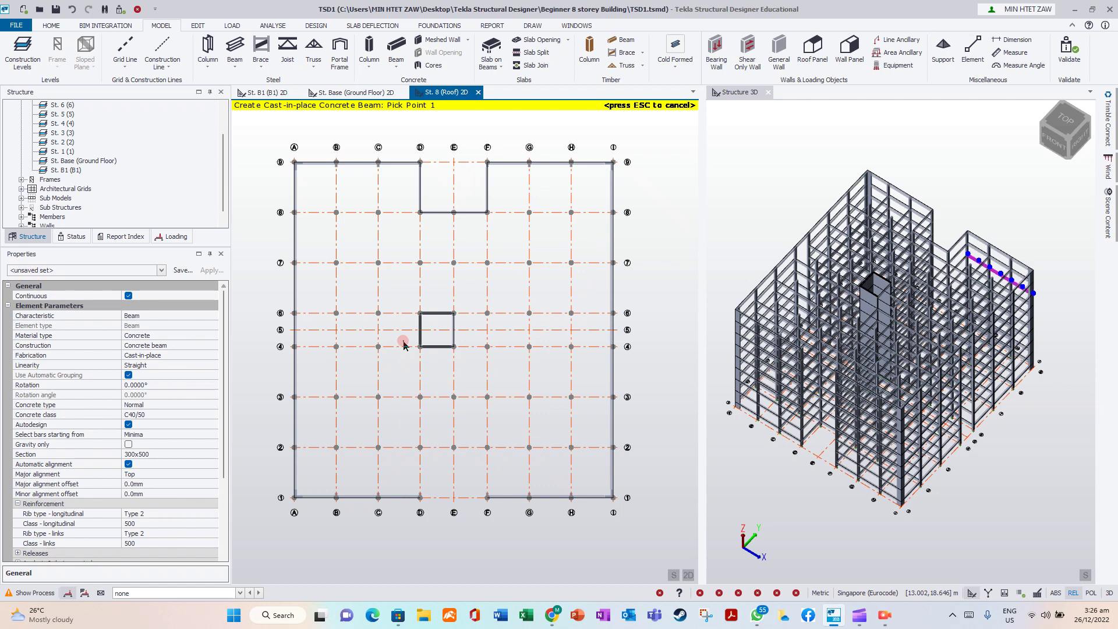
{"action": "left_click_drag", "start_coordinate": [407, 437], "coordinate": [428, 515]}
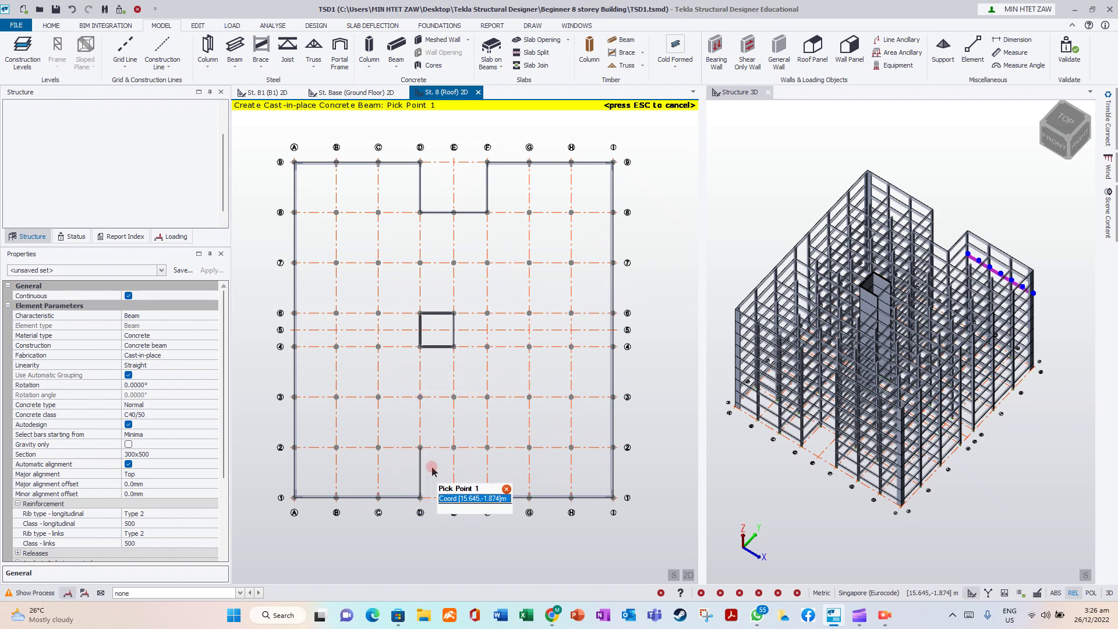
{"action": "left_click_drag", "start_coordinate": [399, 433], "coordinate": [500, 513]}
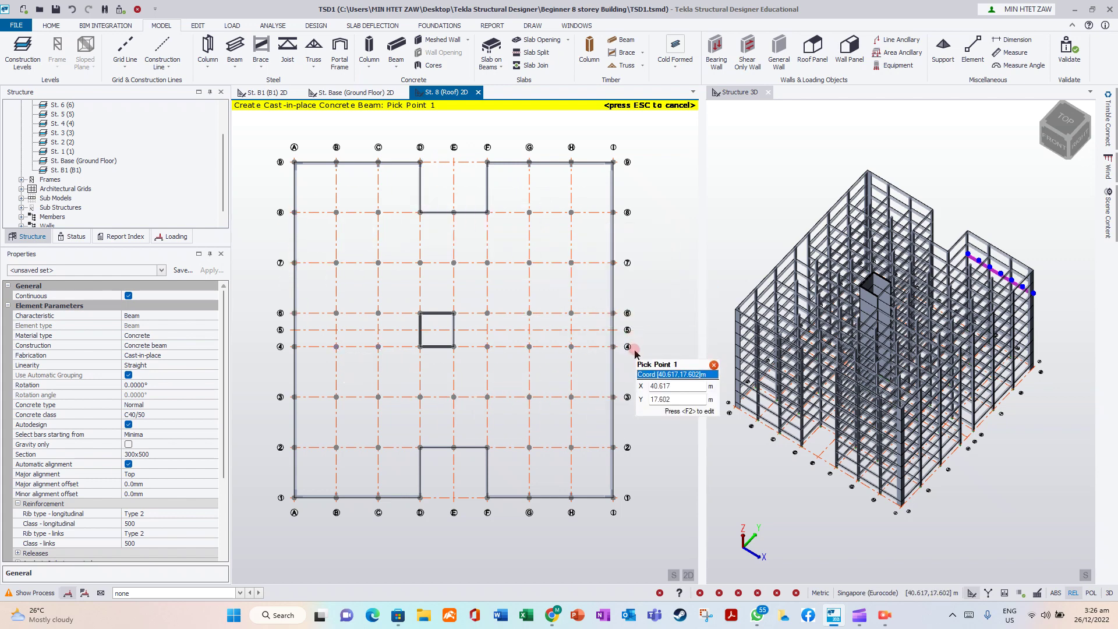
{"action": "key", "text": "Escape"}
- Delete the full-length perimeter roof beams on grid lines I and A
{"action": "mouse_move", "coordinate": [612, 343]}
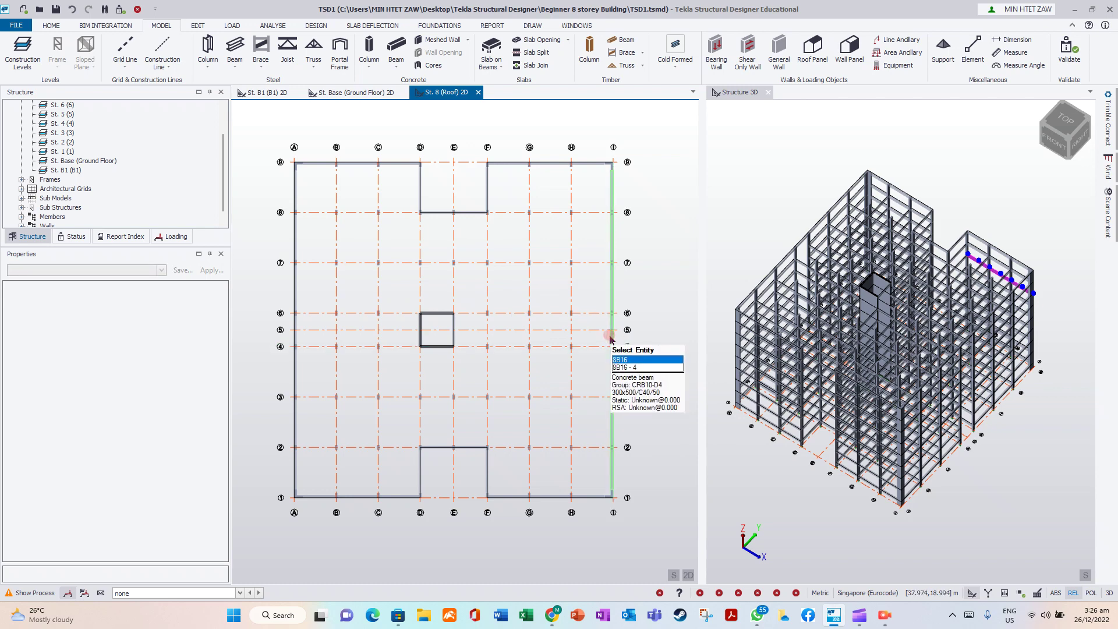
{"action": "left_click", "coordinate": [609, 335]}
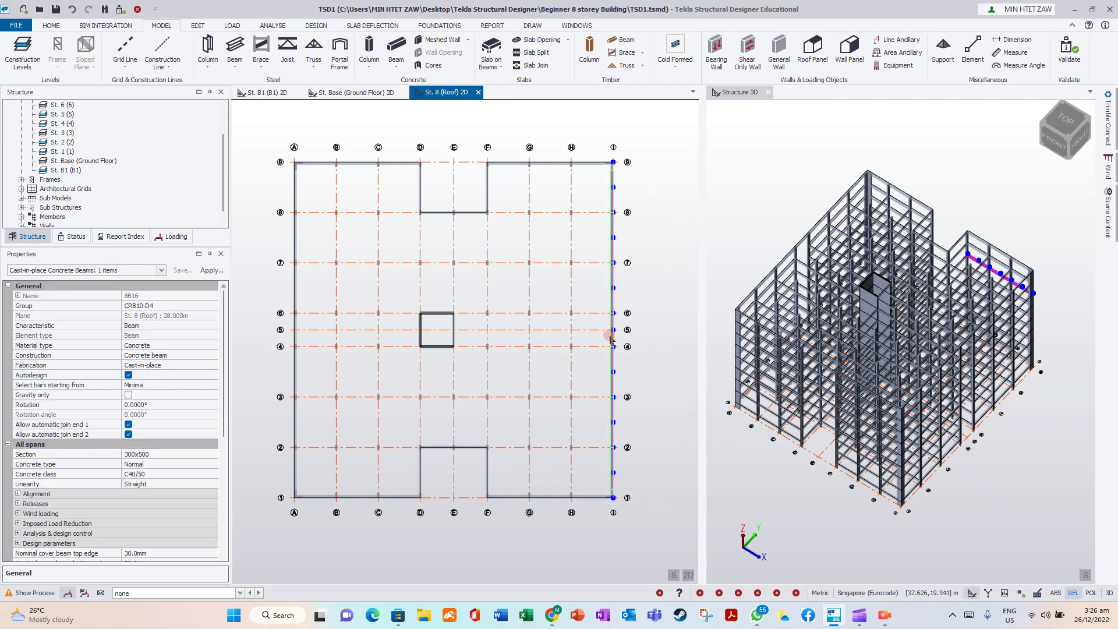
{"action": "key", "text": "Delete"}
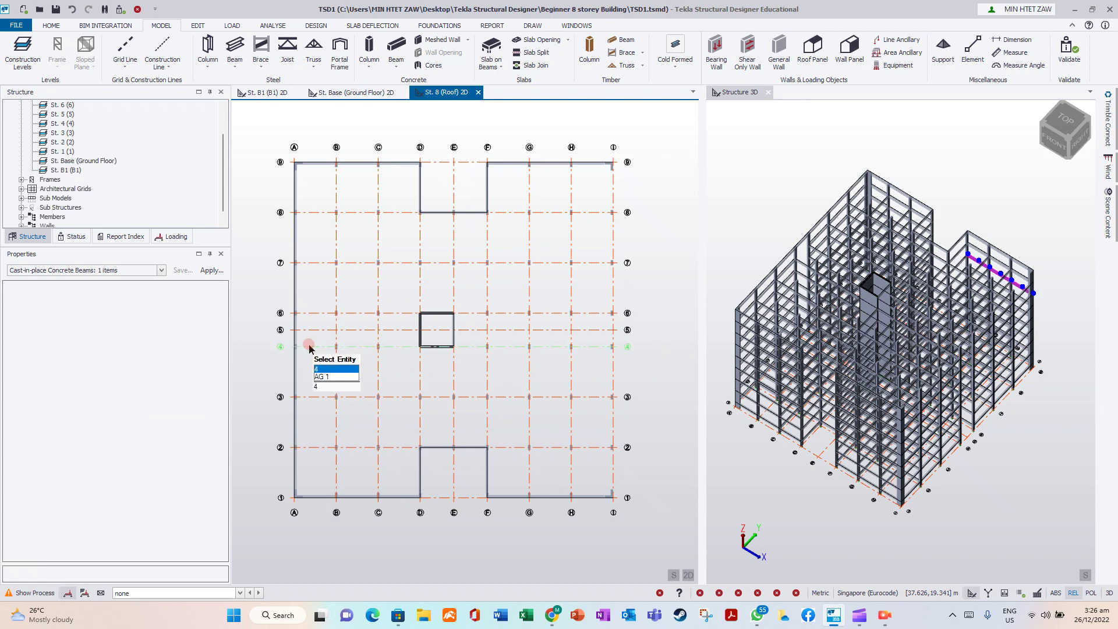
{"action": "left_click", "coordinate": [295, 350]}
{"action": "key", "text": "Delete"}
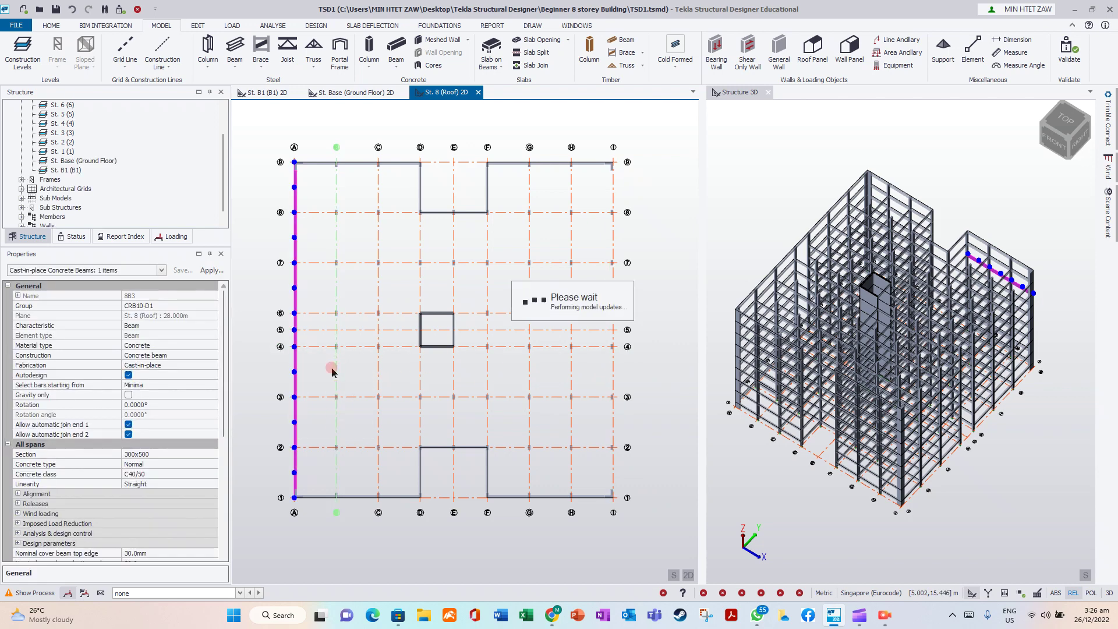
- Create concrete roof beams on A and I from 9 to 6, B and H from 6 to 4, and 4 and 6 from H to I
{"action": "left_click", "coordinate": [393, 52]}
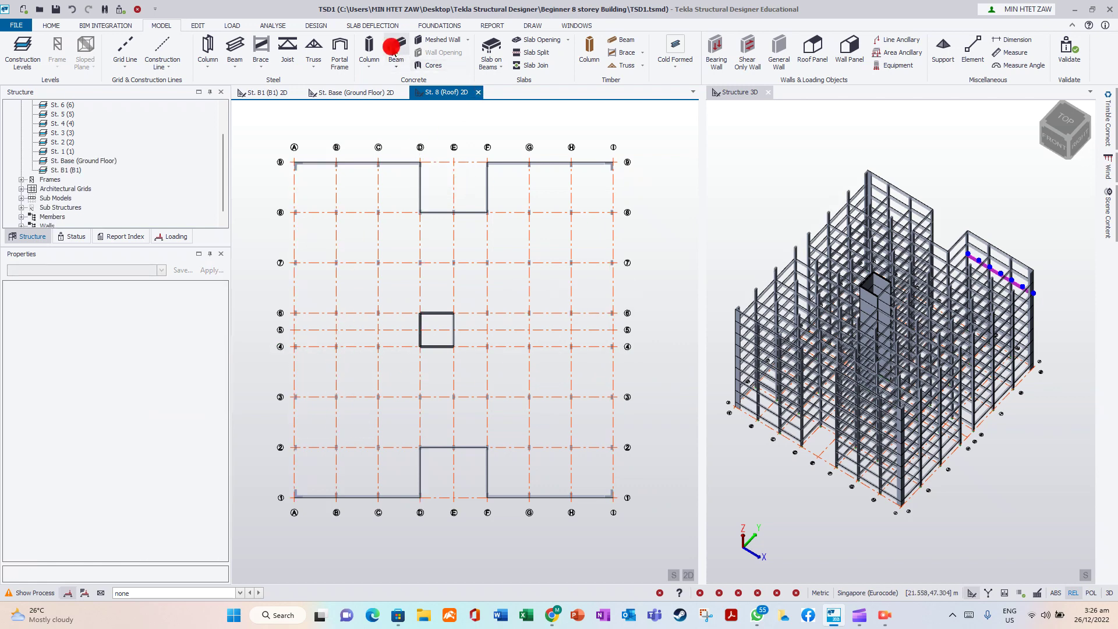
{"action": "left_click_drag", "start_coordinate": [284, 144], "coordinate": [350, 363]}
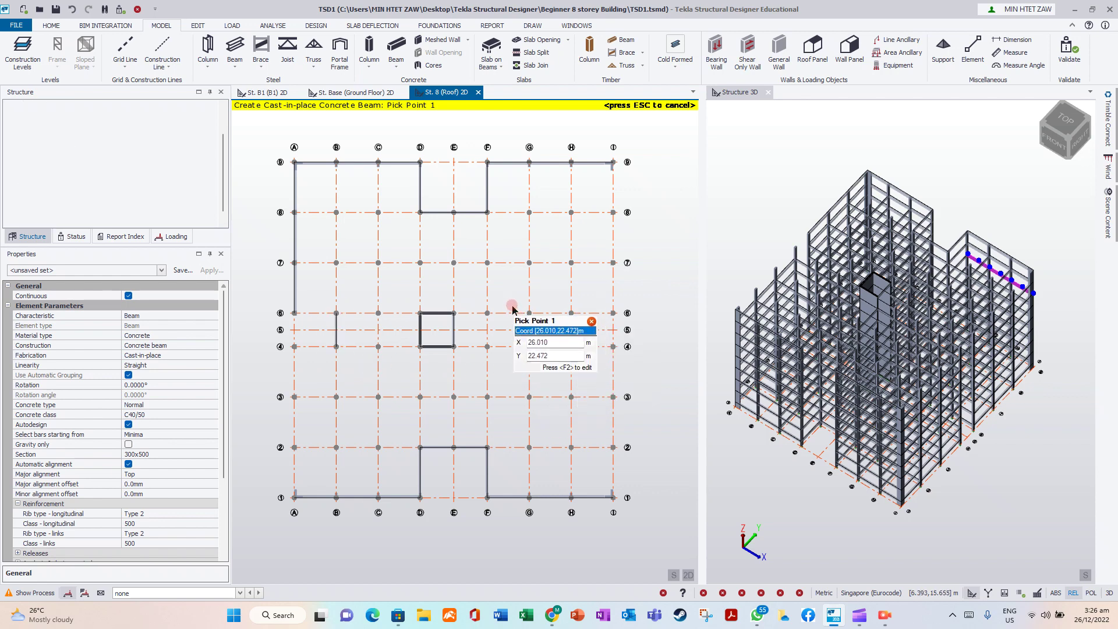
{"action": "left_click_drag", "start_coordinate": [556, 301], "coordinate": [615, 360]}
{"action": "left_click_drag", "start_coordinate": [558, 303], "coordinate": [628, 322]}
{"action": "left_click_drag", "start_coordinate": [597, 150], "coordinate": [634, 292]}
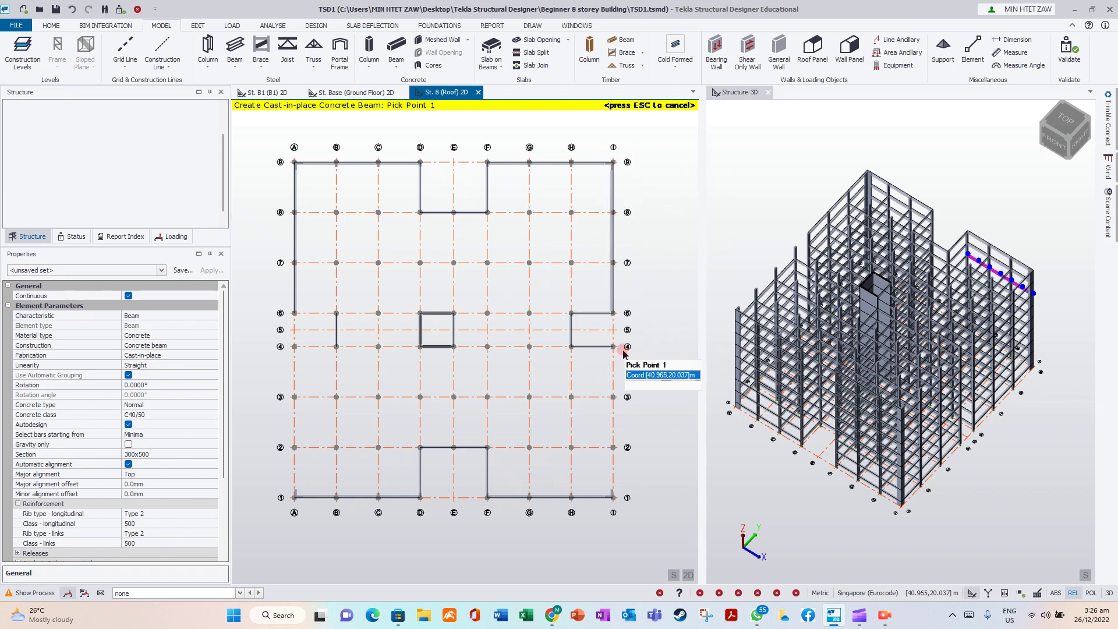
- Create concrete roof beams on grid lines I and A from 4 to 1, and on lines 4 and 6 from A to B
{"action": "left_click_drag", "start_coordinate": [603, 342], "coordinate": [624, 510]}
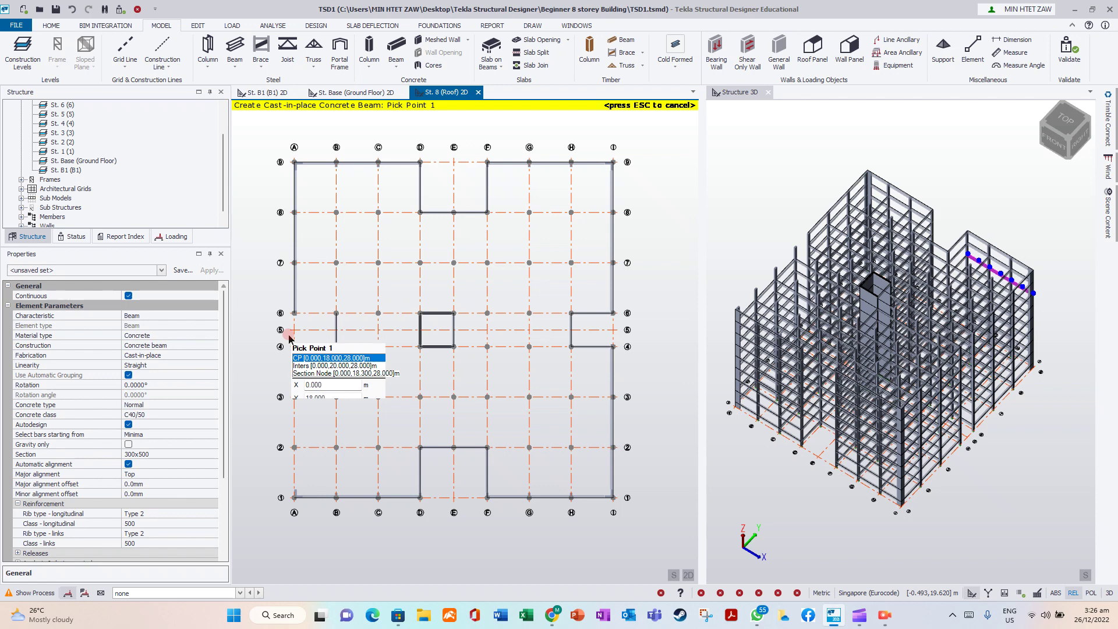
{"action": "left_click_drag", "start_coordinate": [290, 336], "coordinate": [298, 380]}
{"action": "left_click_drag", "start_coordinate": [306, 448], "coordinate": [299, 499]}
{"action": "left_click_drag", "start_coordinate": [275, 345], "coordinate": [346, 362]}
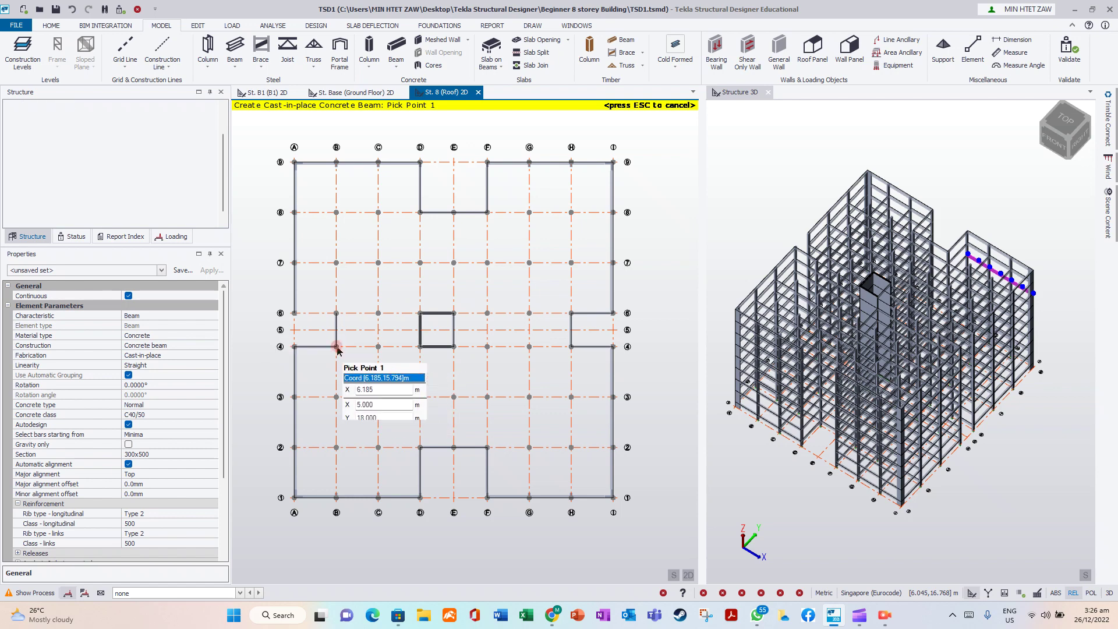
{"action": "left_click_drag", "start_coordinate": [273, 301], "coordinate": [350, 323]}
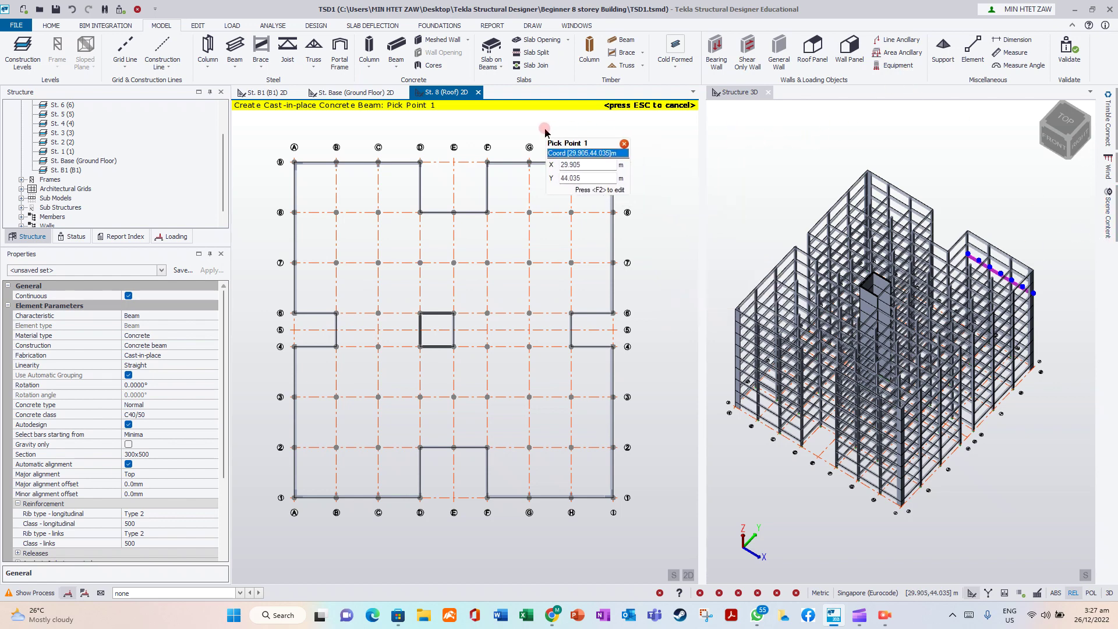
{"action": "key", "text": "Escape"}
- Inspect the building in 3D and check the concrete class of the ground floor beam on grid line A between 9 and 6
{"action": "left_click", "coordinate": [739, 92]}
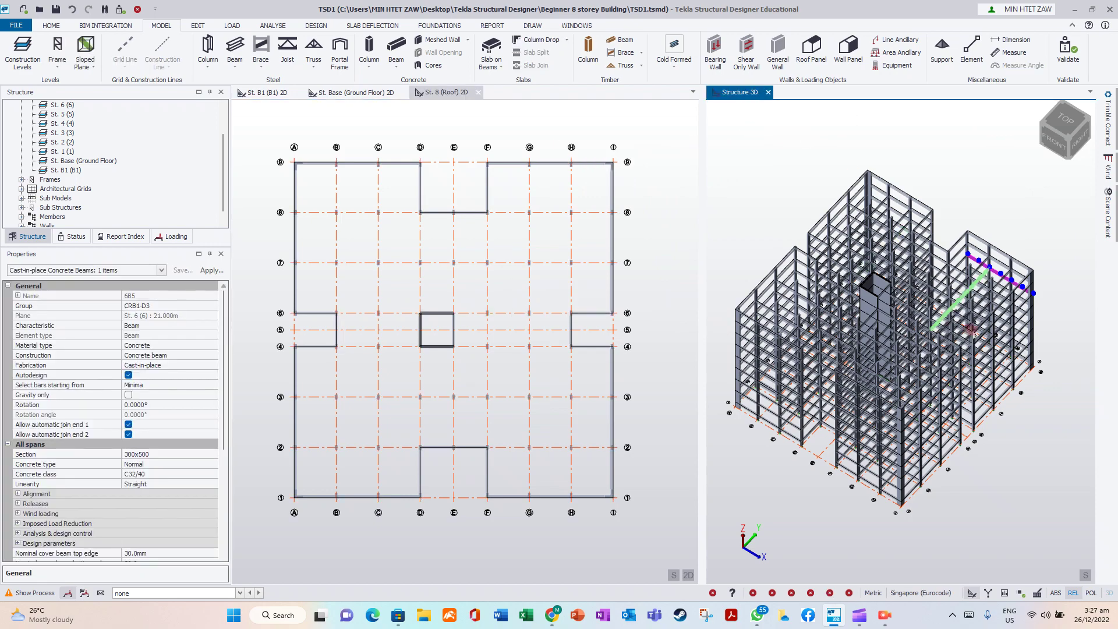
{"action": "left_click", "coordinate": [1063, 431]}
{"action": "middle_click_drag", "start_coordinate": [1060, 455], "coordinate": [970, 440]}
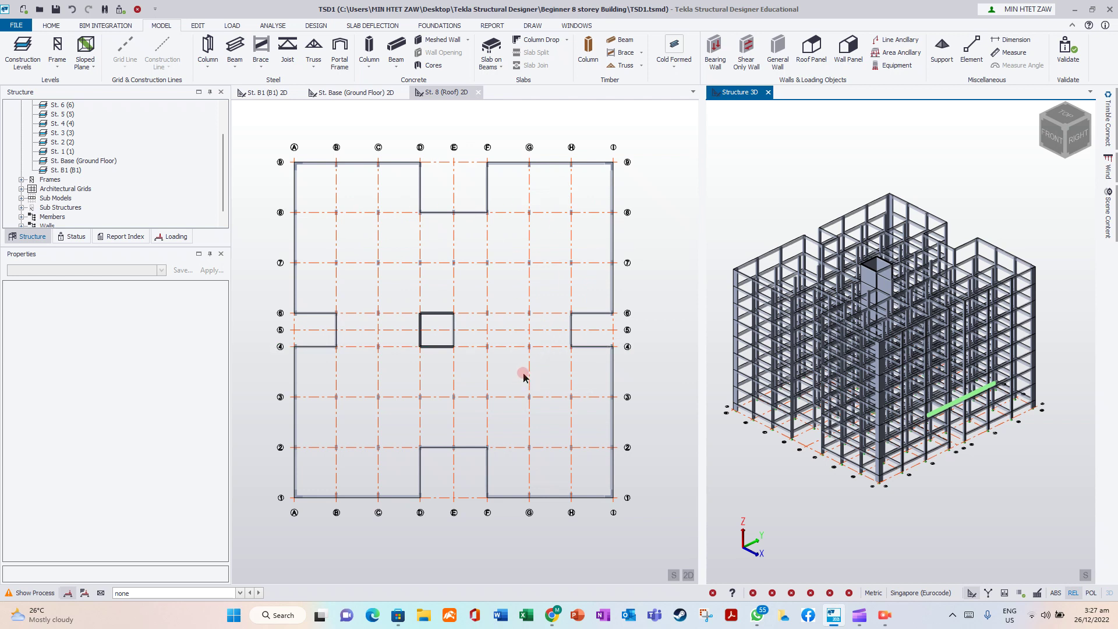
{"action": "left_click", "coordinate": [357, 93]}
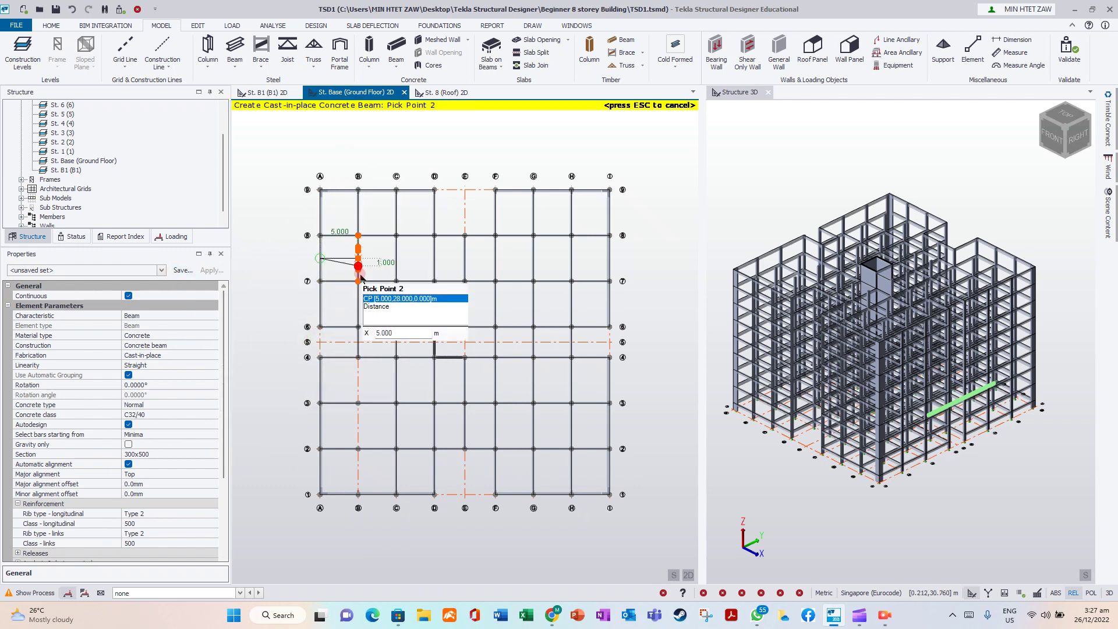
{"action": "key", "text": "Escape"}
{"action": "left_click", "coordinate": [323, 252]}
{"action": "left_click", "coordinate": [333, 281]}
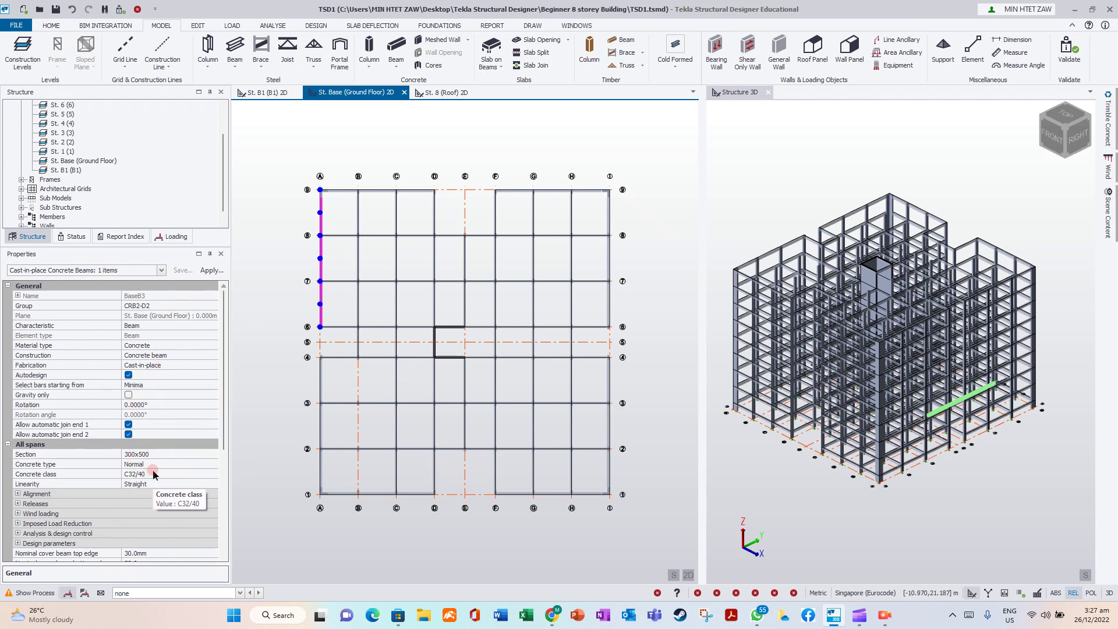
{"action": "left_click", "coordinate": [248, 493]}
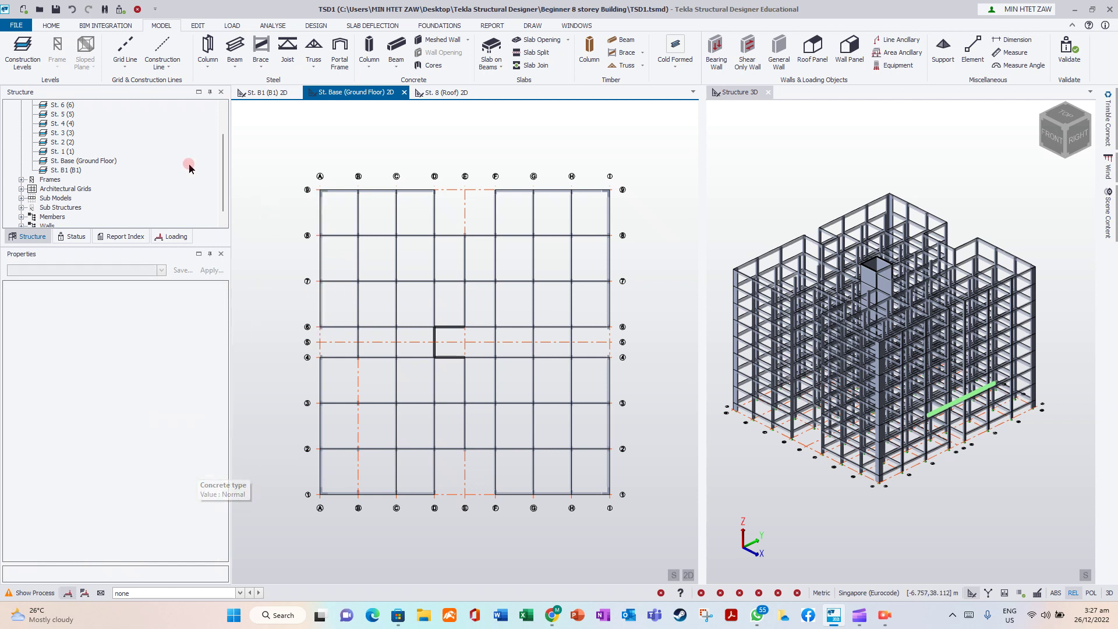
- Select all concrete beam members of the model from the structure tree
{"action": "scroll", "coordinate": [99, 175], "scroll_direction": "up", "scroll_amount": 2}
{"action": "left_click", "coordinate": [29, 243]}
{"action": "left_click", "coordinate": [96, 147]}
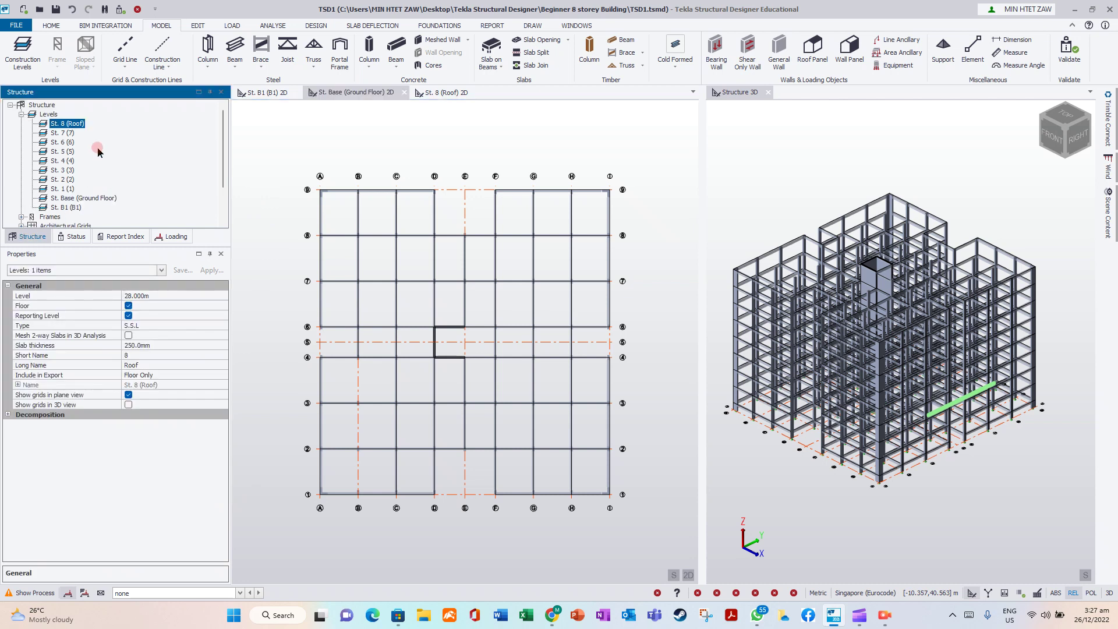
{"action": "left_click_drag", "start_coordinate": [224, 162], "coordinate": [219, 186]}
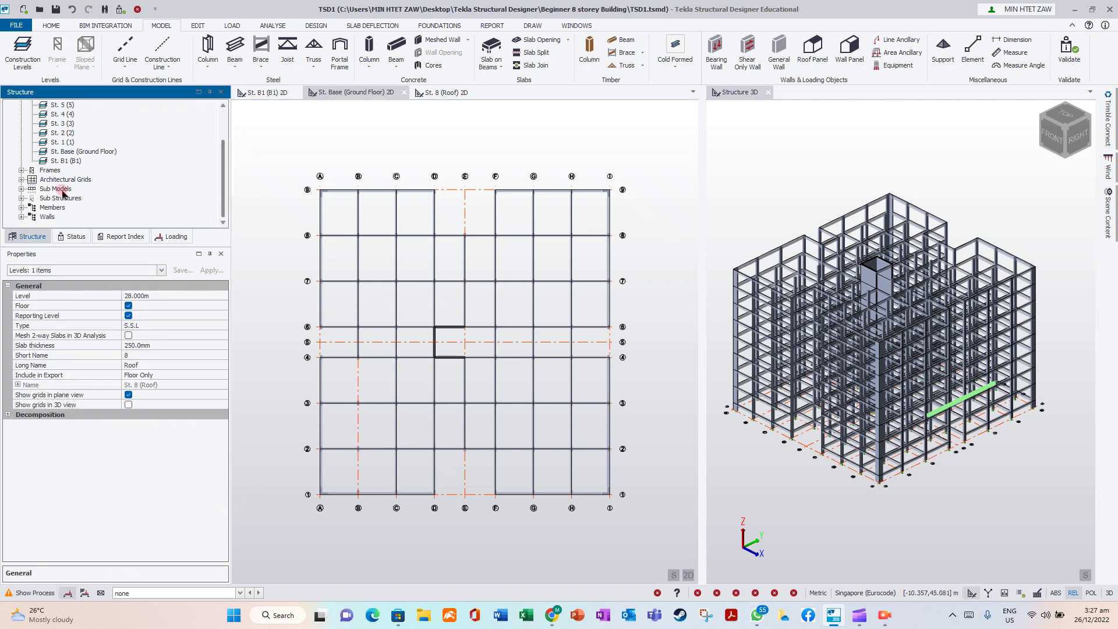
{"action": "left_click", "coordinate": [21, 208]}
{"action": "left_click", "coordinate": [63, 208]}
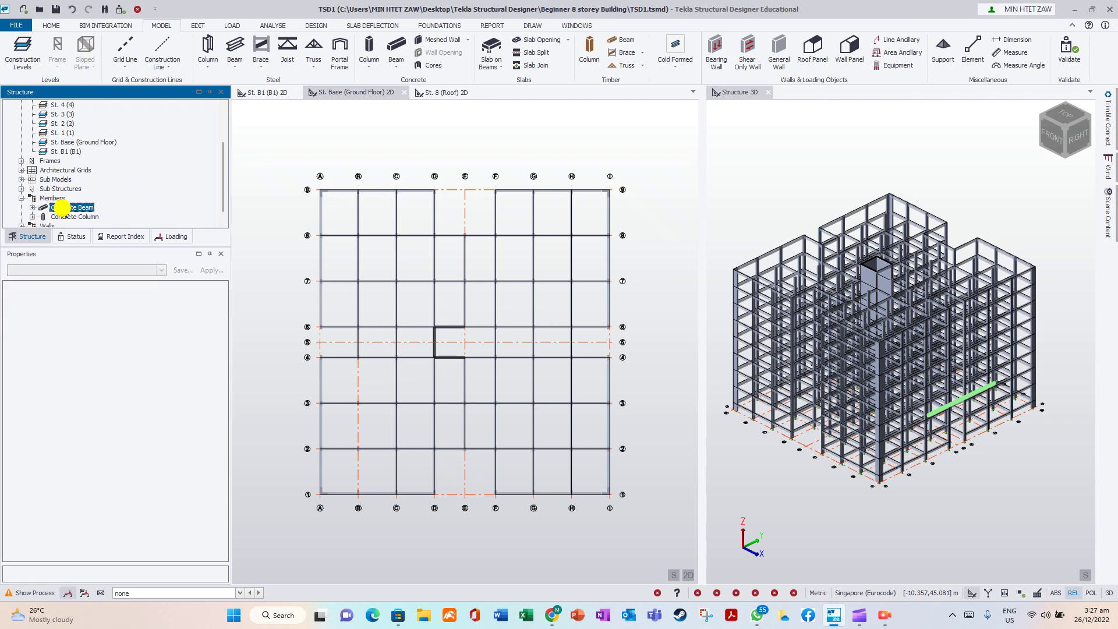
{"action": "right_click", "coordinate": [62, 208]}
{"action": "left_click", "coordinate": [111, 216]}
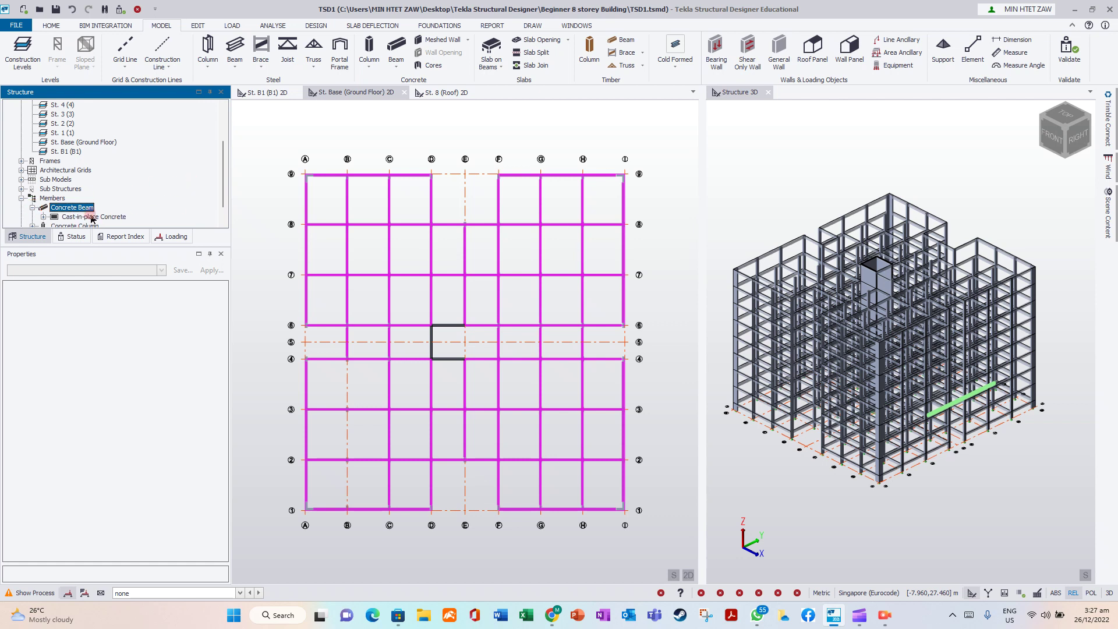
- Select all cast-in-place 300x500 C32/40 beams and set their concrete class to C40/50
{"action": "left_click_drag", "start_coordinate": [224, 194], "coordinate": [217, 232]}
{"action": "left_click", "coordinate": [43, 198]}
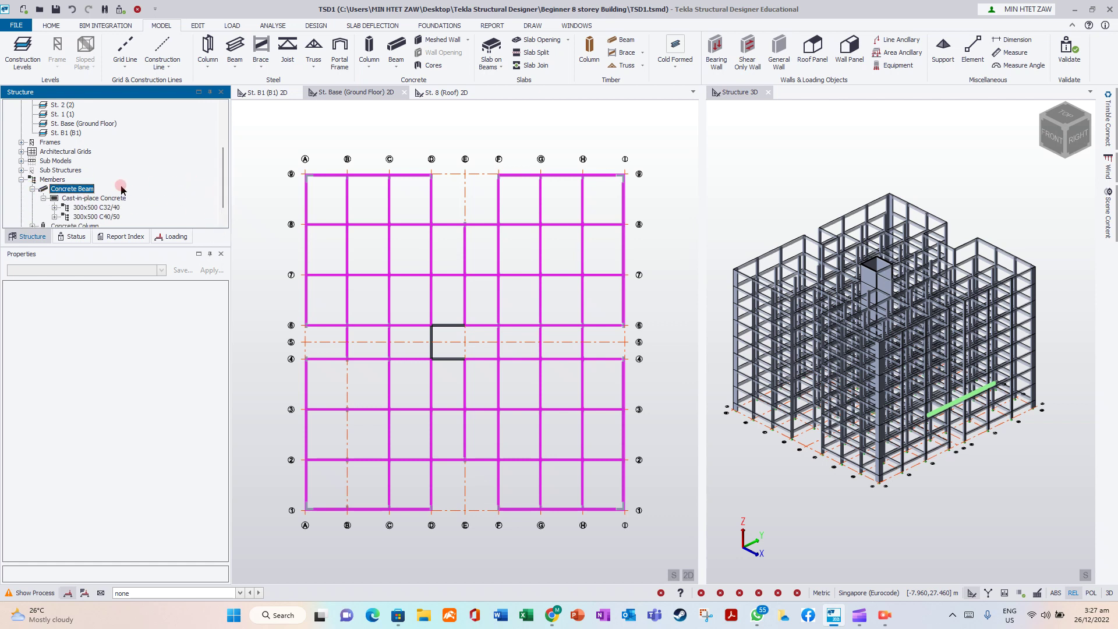
{"action": "left_click_drag", "start_coordinate": [222, 196], "coordinate": [223, 217]}
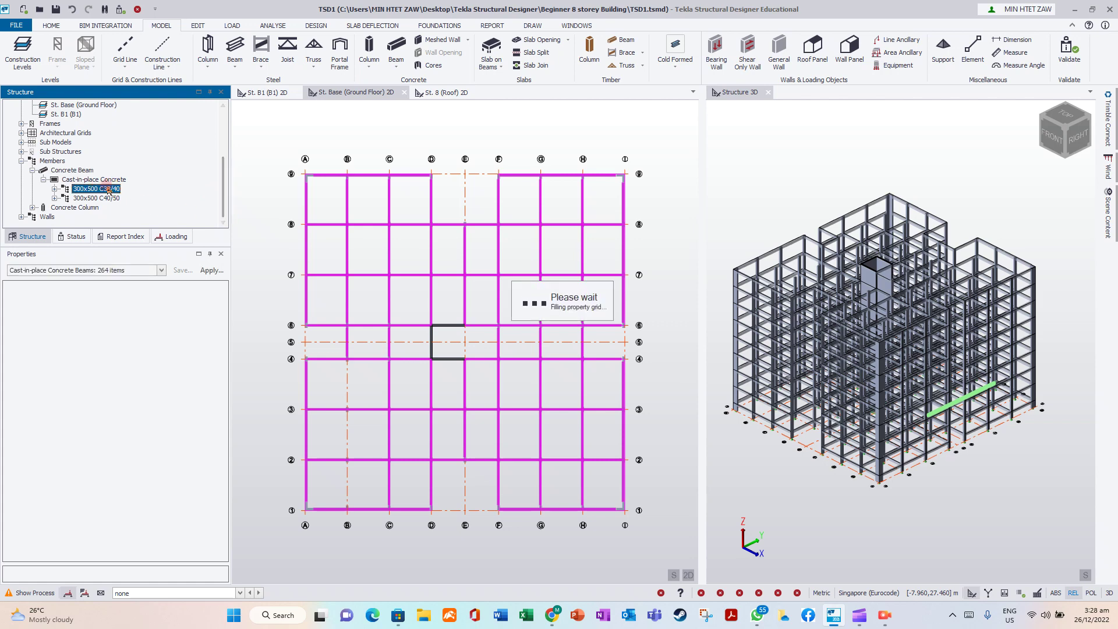
{"action": "right_click", "coordinate": [108, 189]}
{"action": "left_click", "coordinate": [195, 192]}
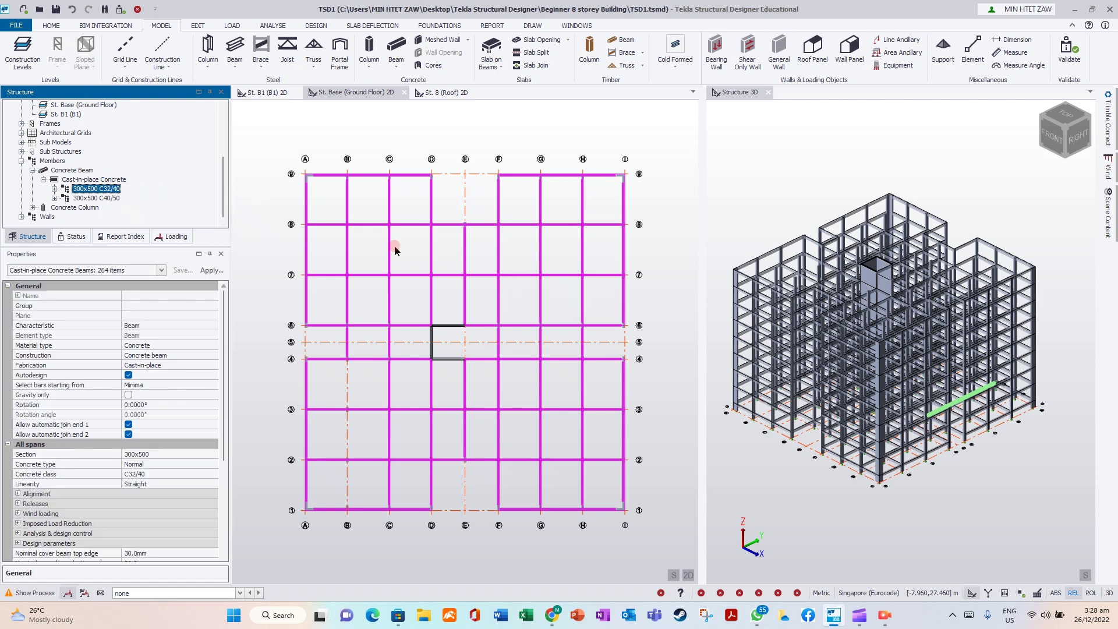
{"action": "left_click", "coordinate": [210, 474]}
{"action": "left_click", "coordinate": [153, 398]}
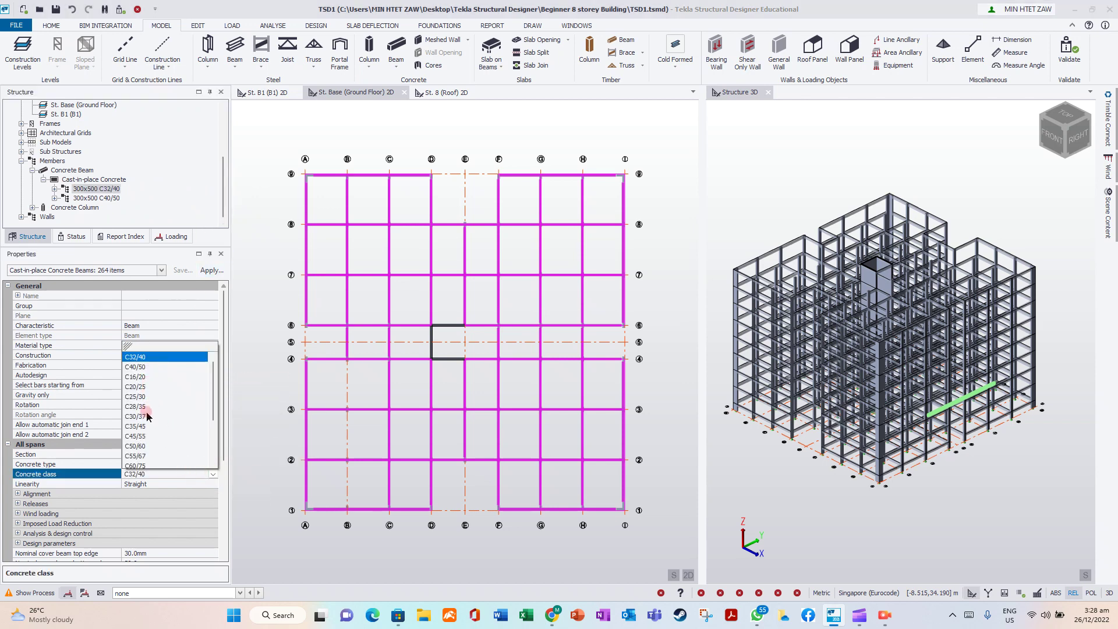
{"action": "left_click", "coordinate": [128, 366]}
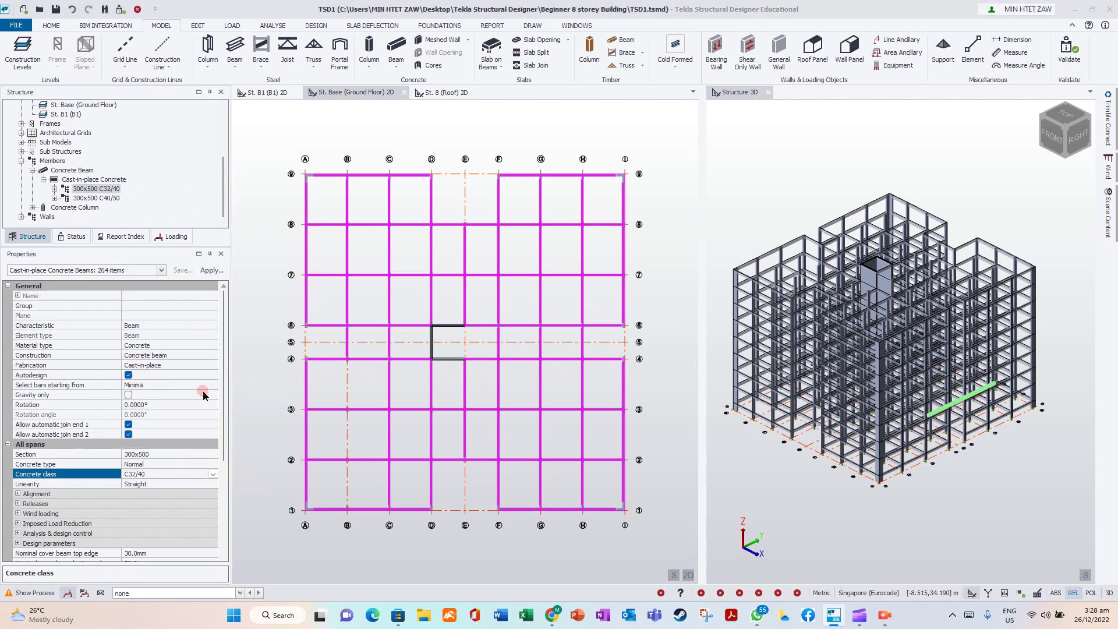
{"action": "left_click", "coordinate": [253, 371]}
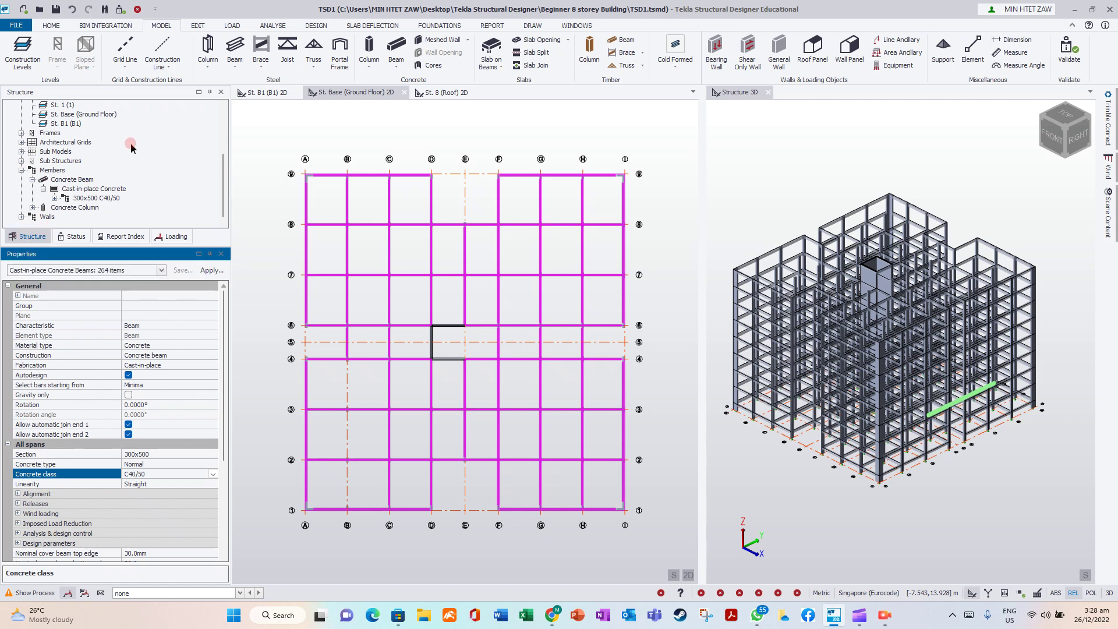
- Check the concrete class of the grid line B beams between 9 and 6 on the ground floor and level 3
{"action": "scroll", "coordinate": [125, 160], "scroll_direction": "up", "scroll_amount": 3}
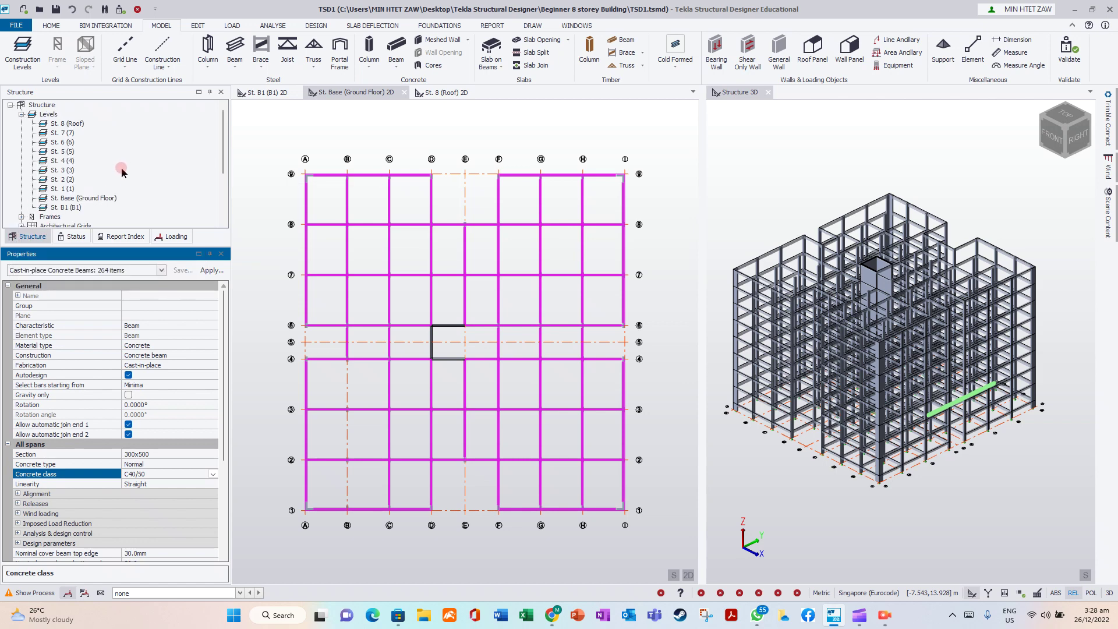
{"action": "left_click", "coordinate": [262, 219]}
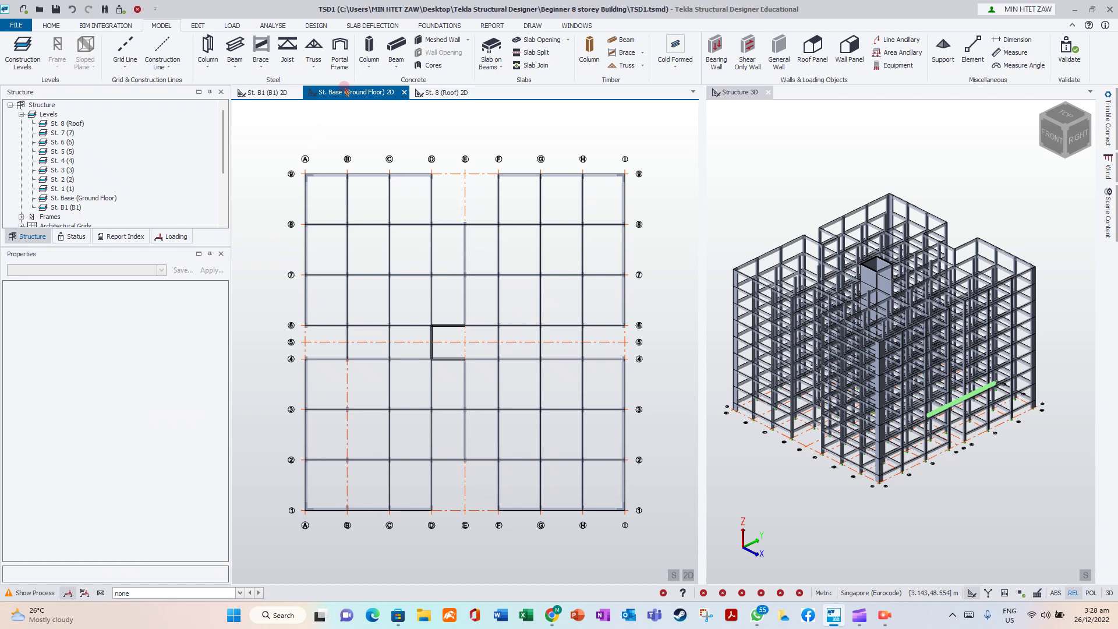
{"action": "left_click", "coordinate": [343, 242]}
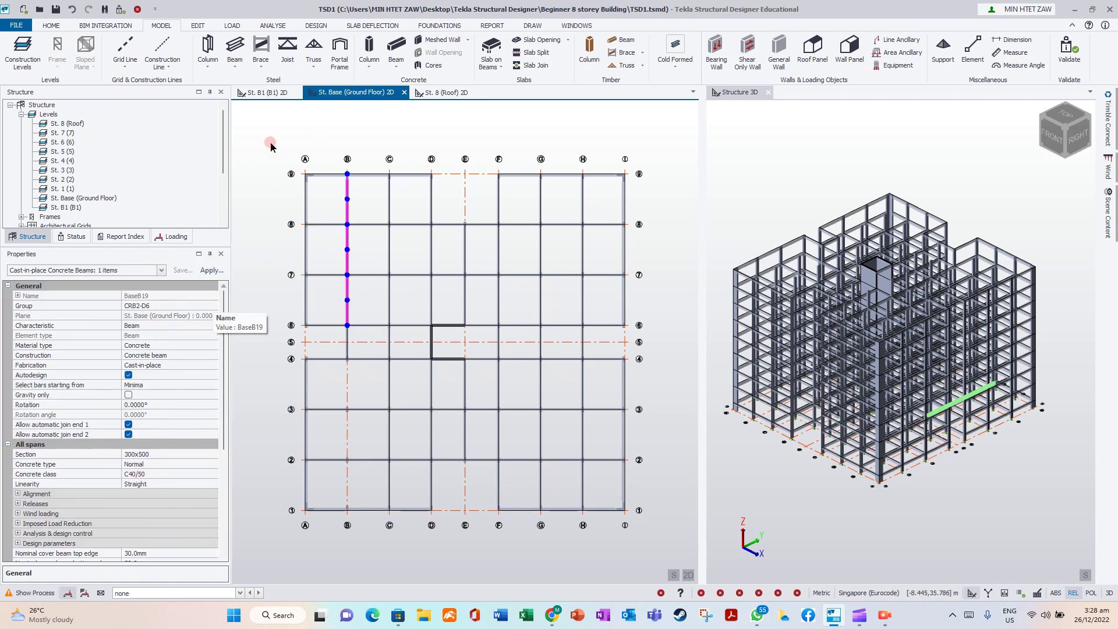
{"action": "left_click", "coordinate": [307, 119]}
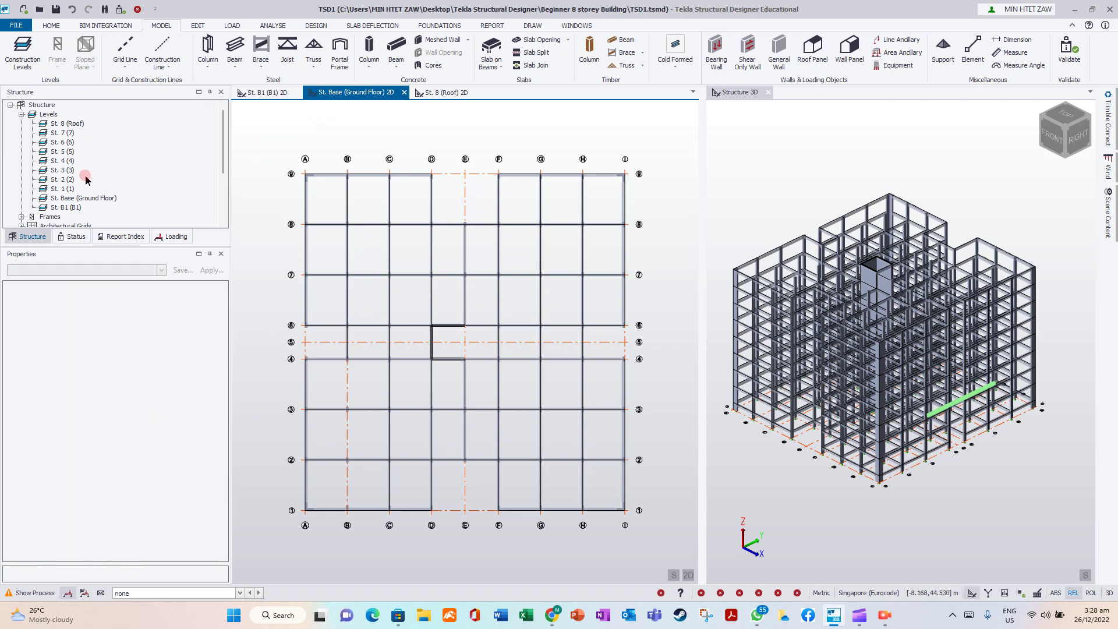
{"action": "double_click", "coordinate": [61, 170]}
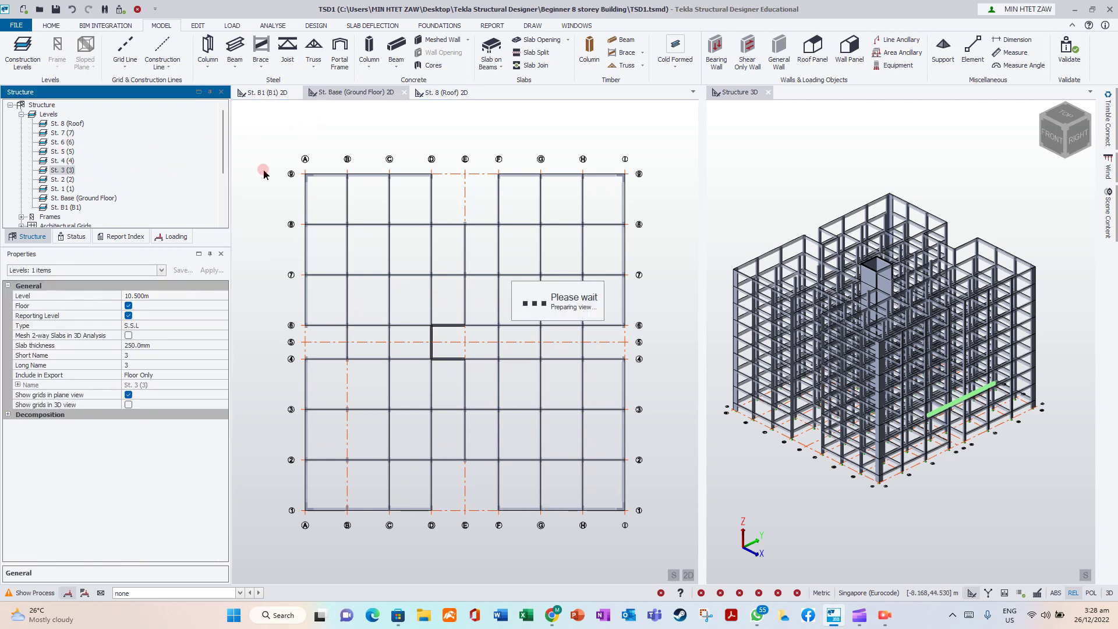
{"action": "left_click", "coordinate": [359, 292]}
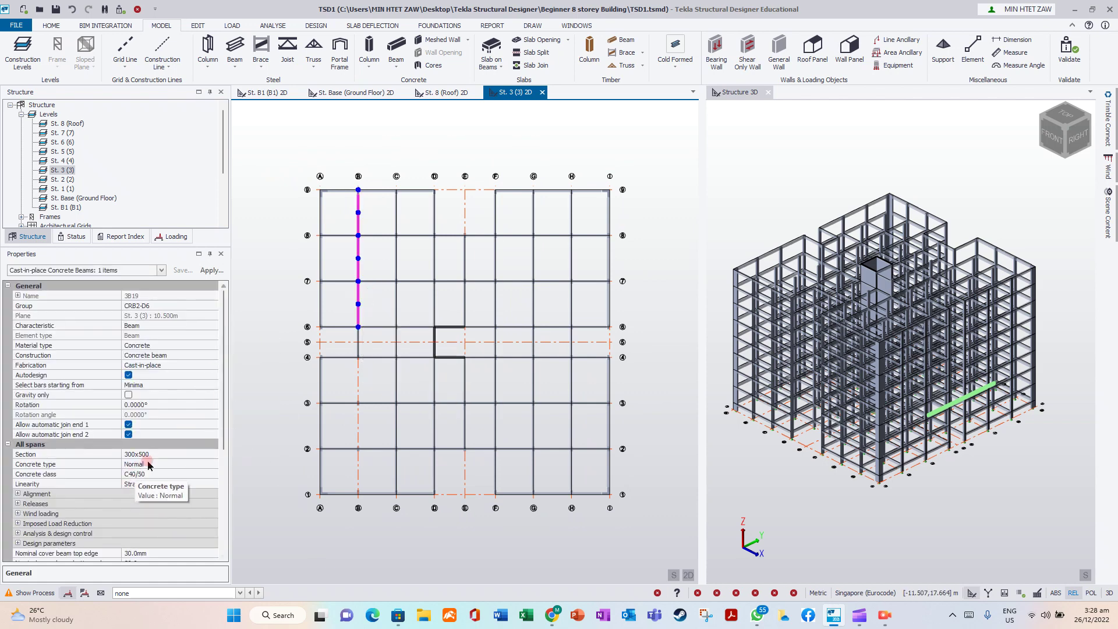
- Deselect the grid line B beam and close the St. 3 (3) plan view
{"action": "left_click", "coordinate": [550, 112]}
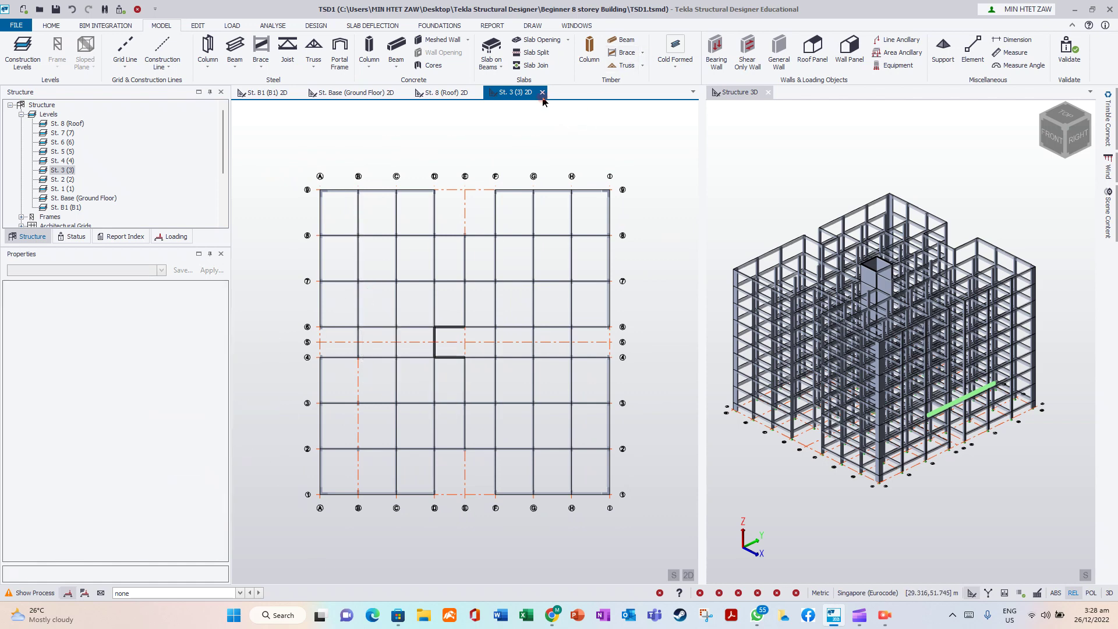
{"action": "left_click", "coordinate": [541, 94]}
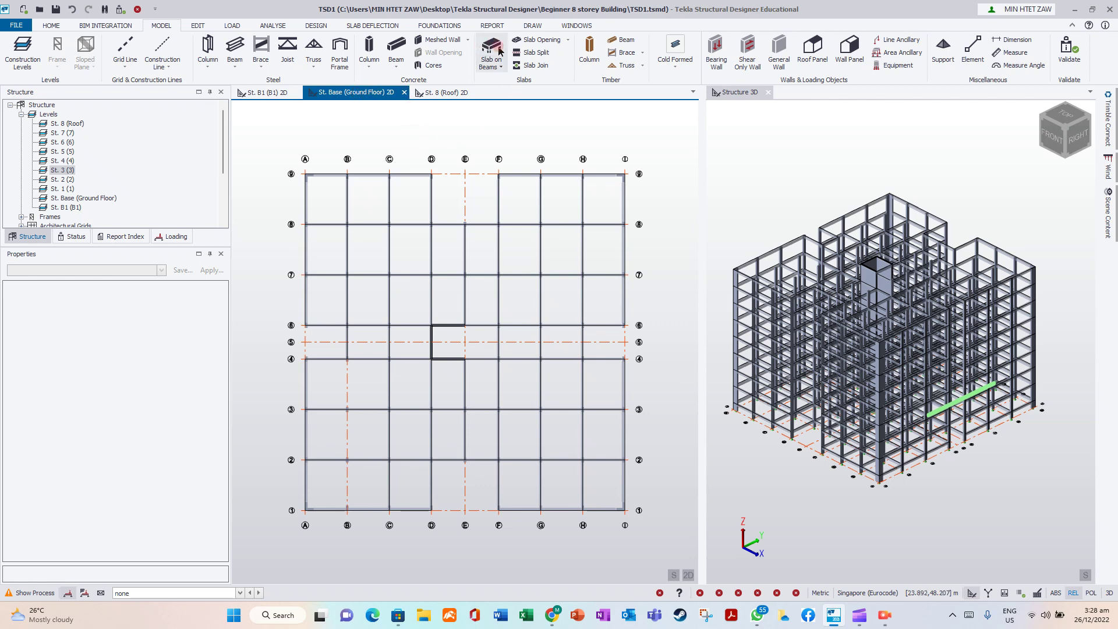
- Set up a two-way Slab on Beams with concrete class C40/50 and save its properties as property set Slab 25
{"action": "left_click", "coordinate": [491, 64]}
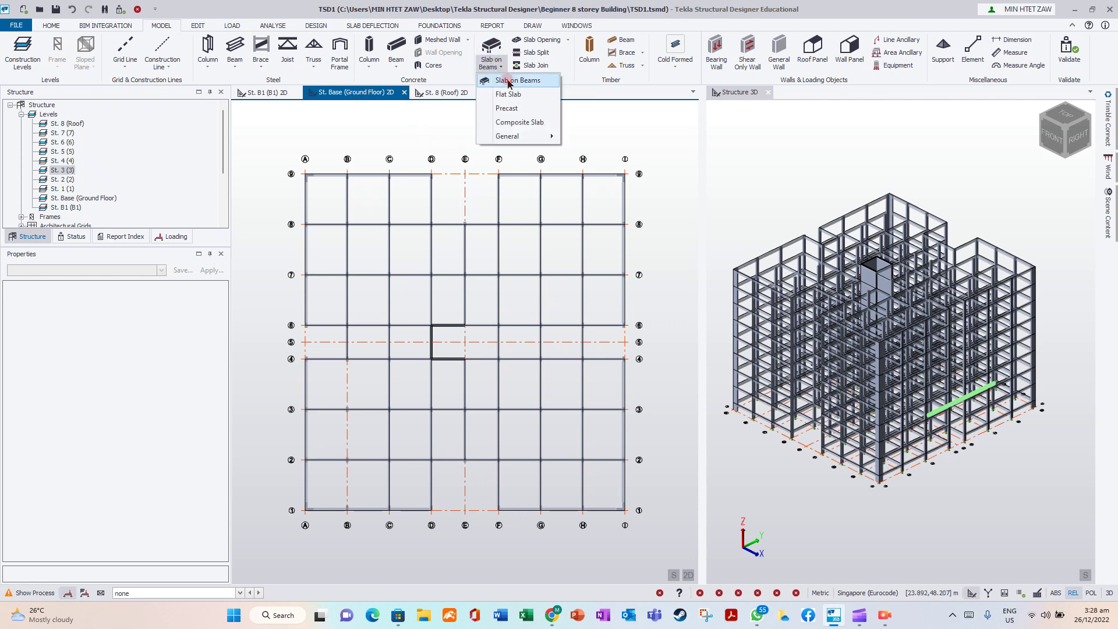
{"action": "left_click", "coordinate": [507, 82]}
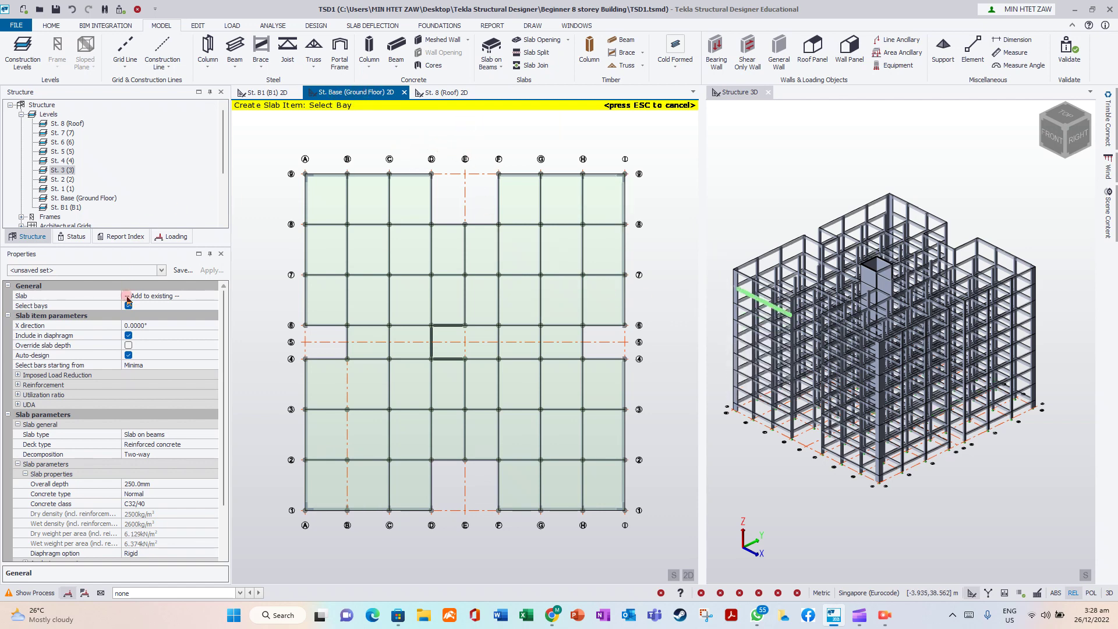
{"action": "scroll", "coordinate": [217, 325], "scroll_direction": "down", "scroll_amount": 1}
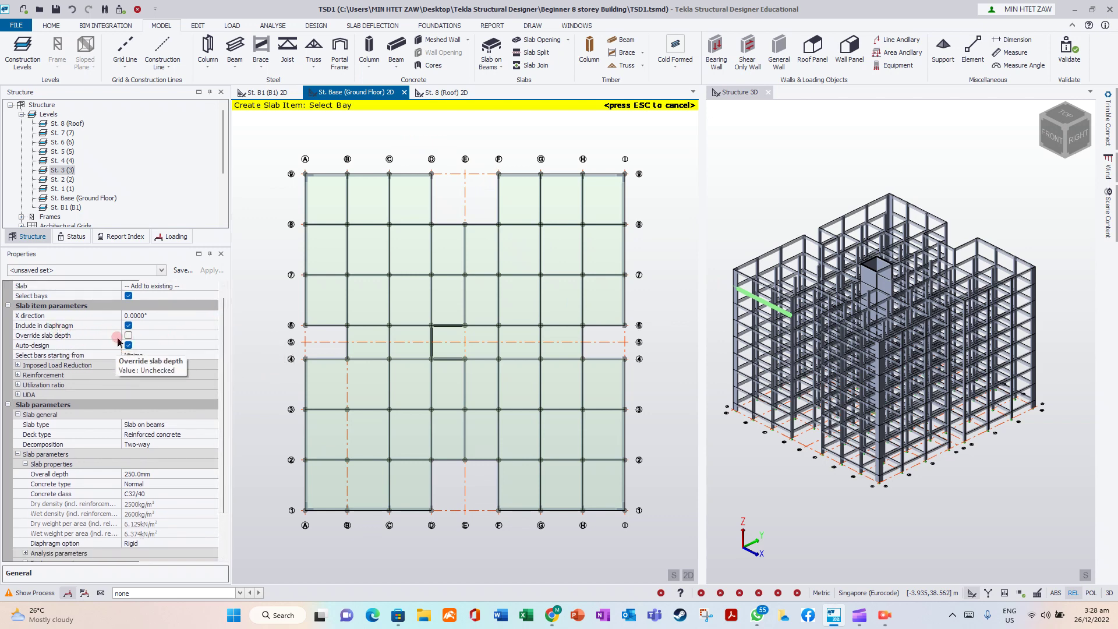
{"action": "left_click", "coordinate": [200, 445]}
{"action": "left_click", "coordinate": [209, 445]}
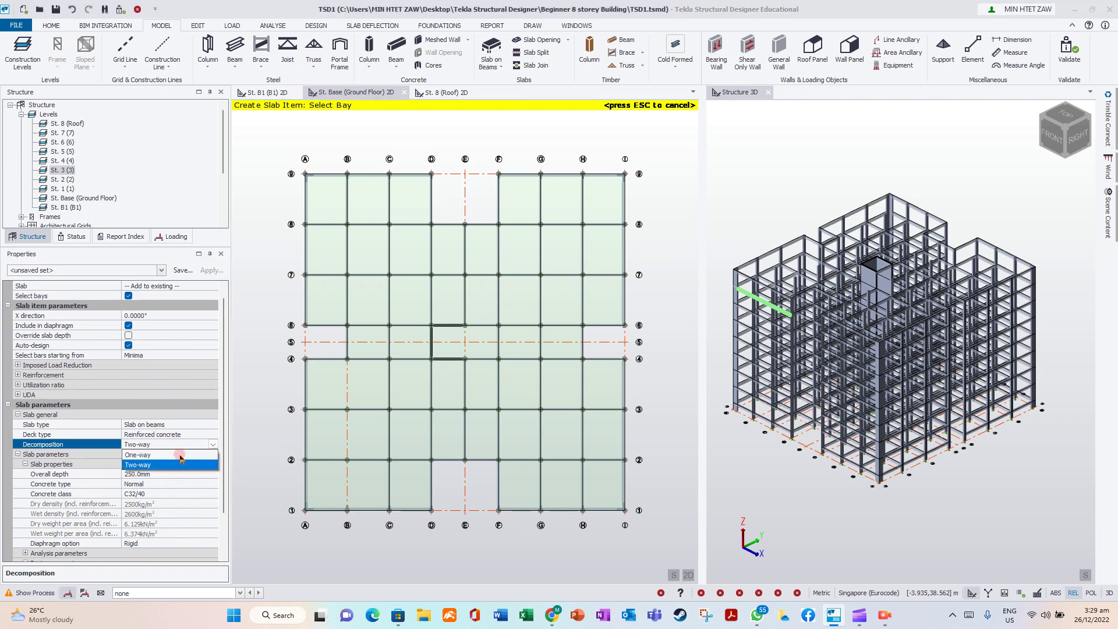
{"action": "left_click", "coordinate": [210, 446]}
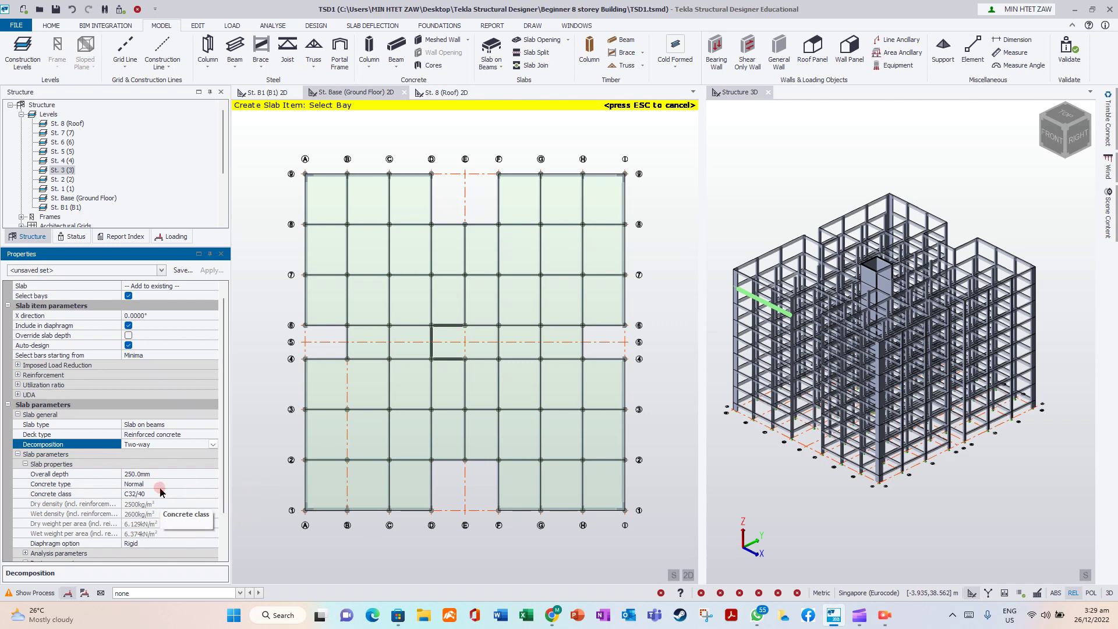
{"action": "left_click", "coordinate": [172, 473]}
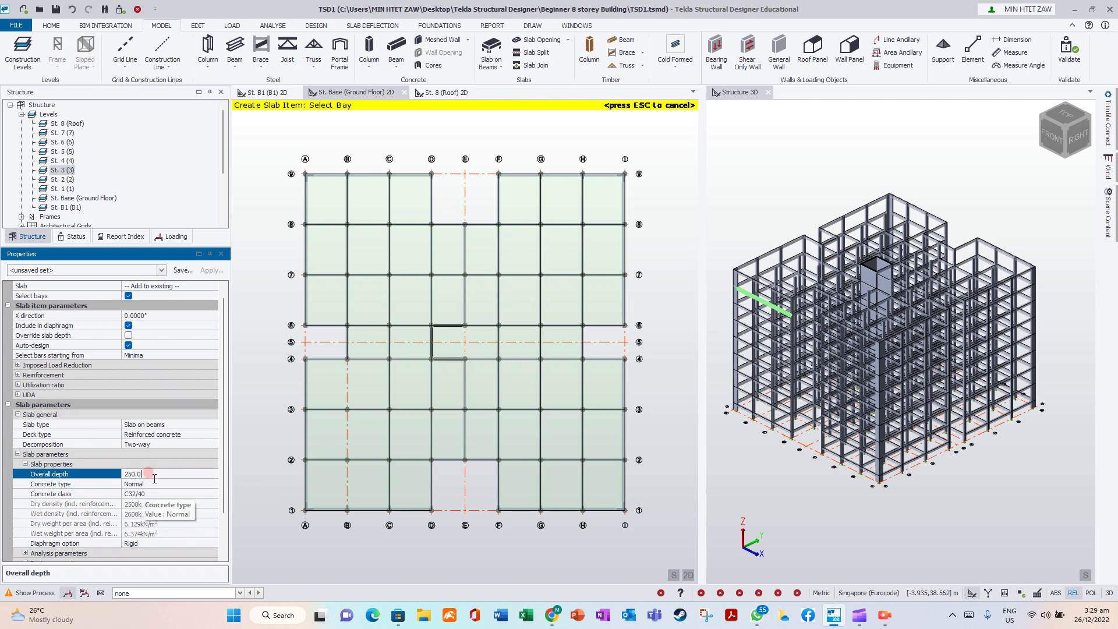
{"action": "left_click", "coordinate": [159, 494]}
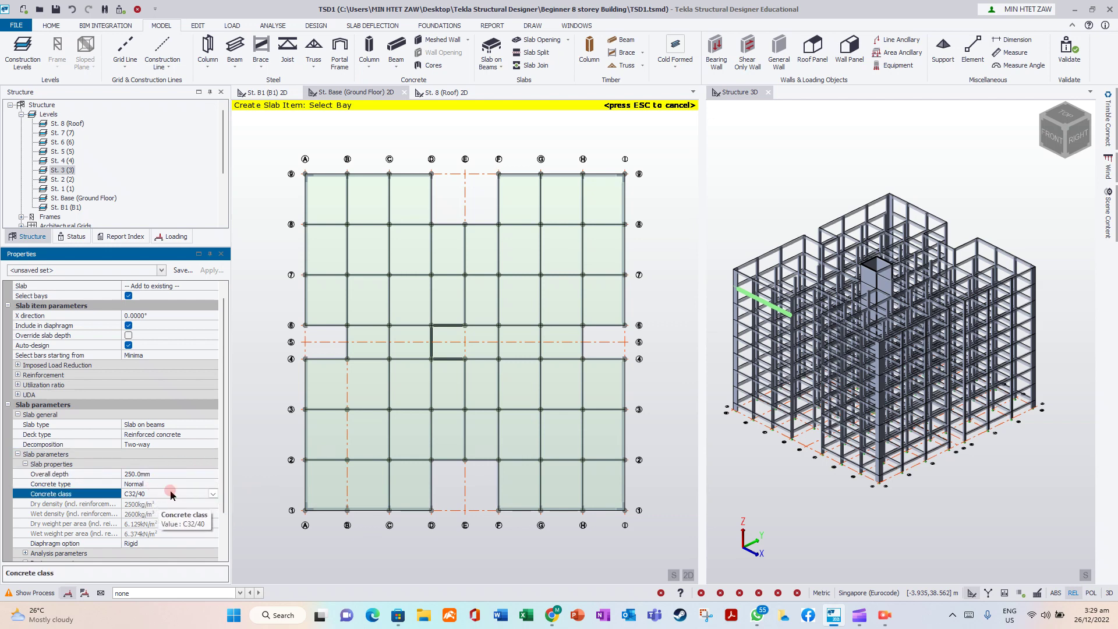
{"action": "left_click", "coordinate": [212, 494]}
{"action": "left_click", "coordinate": [139, 387]}
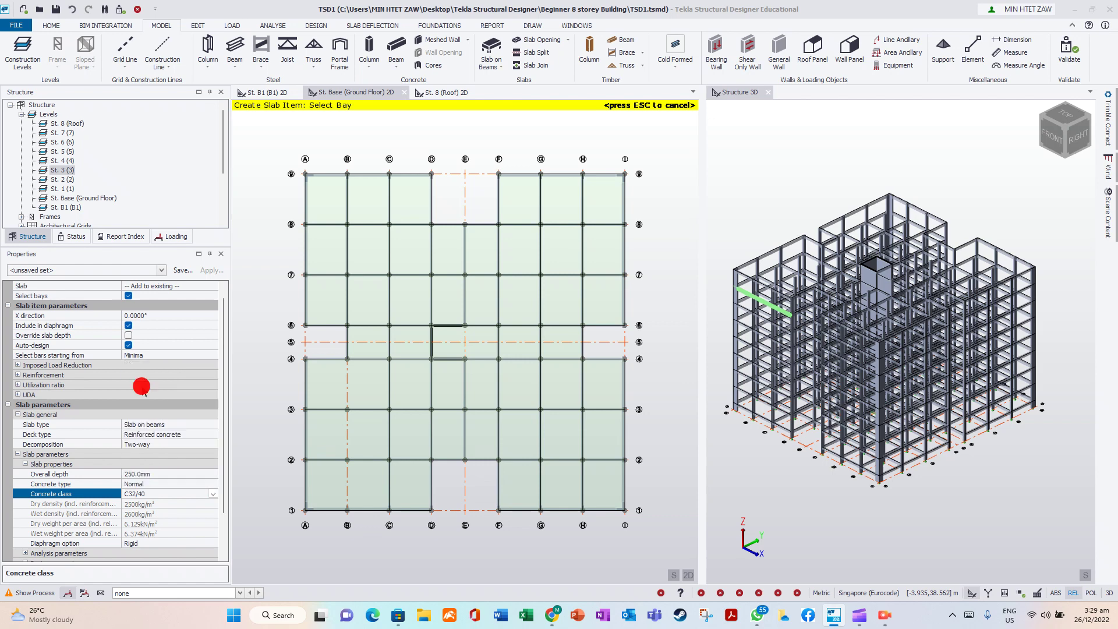
{"action": "left_click", "coordinate": [183, 270]}
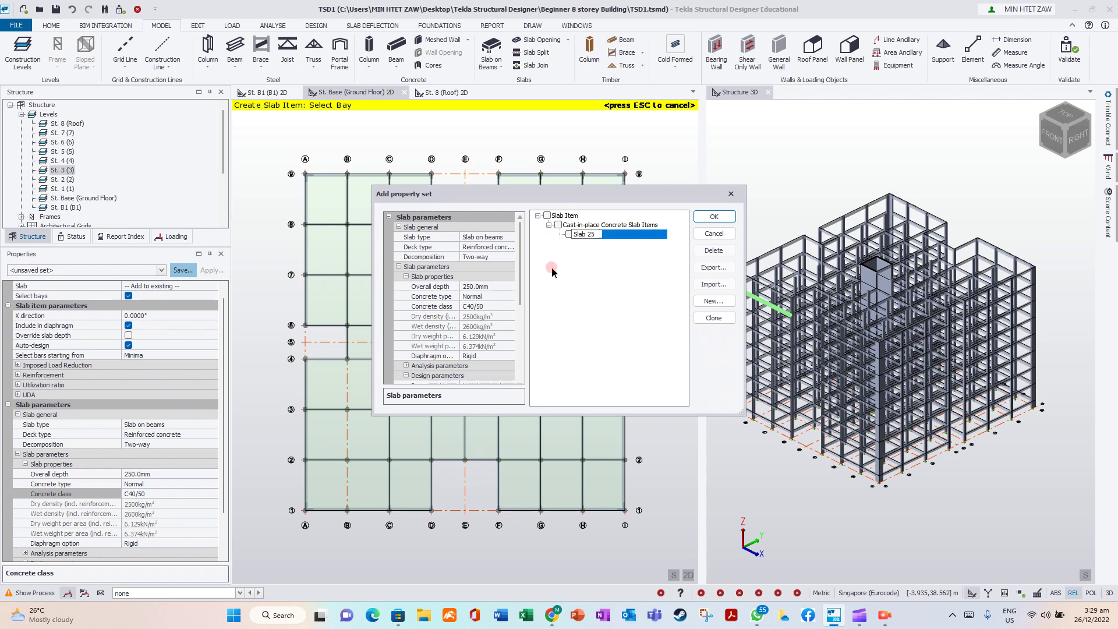
{"action": "left_click", "coordinate": [714, 216]}
{"action": "left_click", "coordinate": [192, 496]}
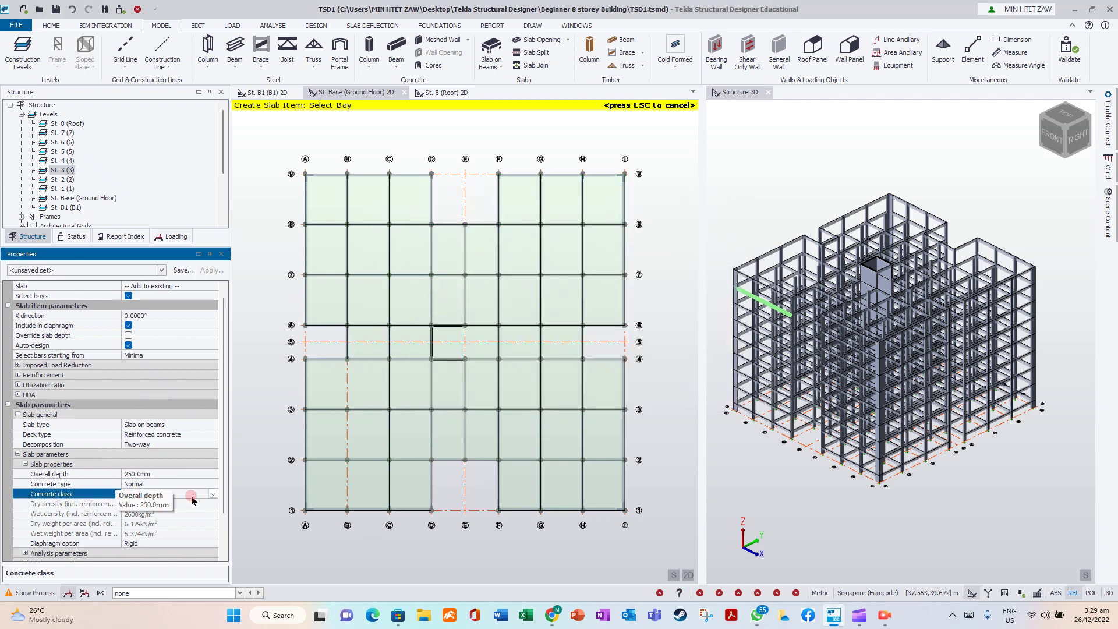
{"action": "left_click", "coordinate": [166, 403]}
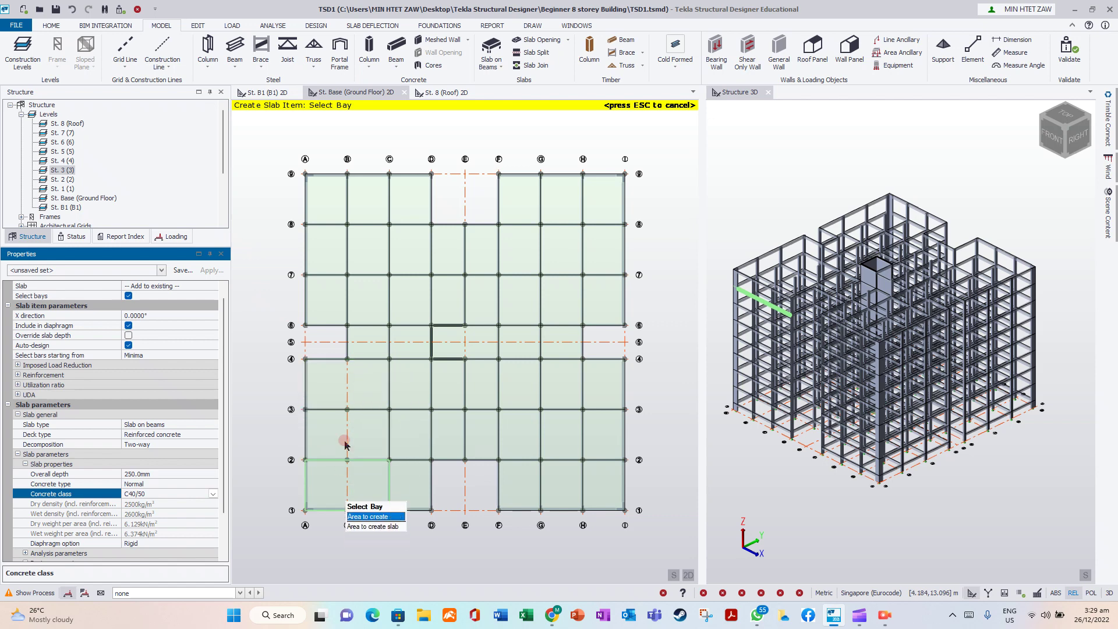
{"action": "left_click", "coordinate": [260, 201]}
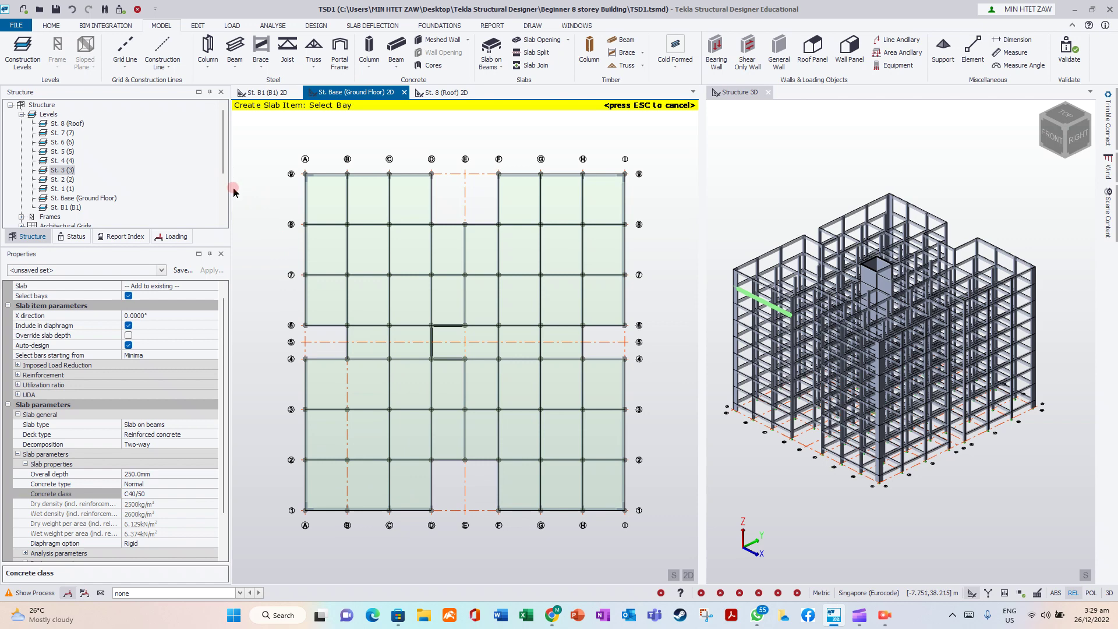
{"action": "right_click", "coordinate": [255, 178]}
- Create a continuous cast-in-place 300x500 C40/50 concrete beam on grid line B between 4 and 1 on the ground floor
{"action": "left_click", "coordinate": [370, 67]}
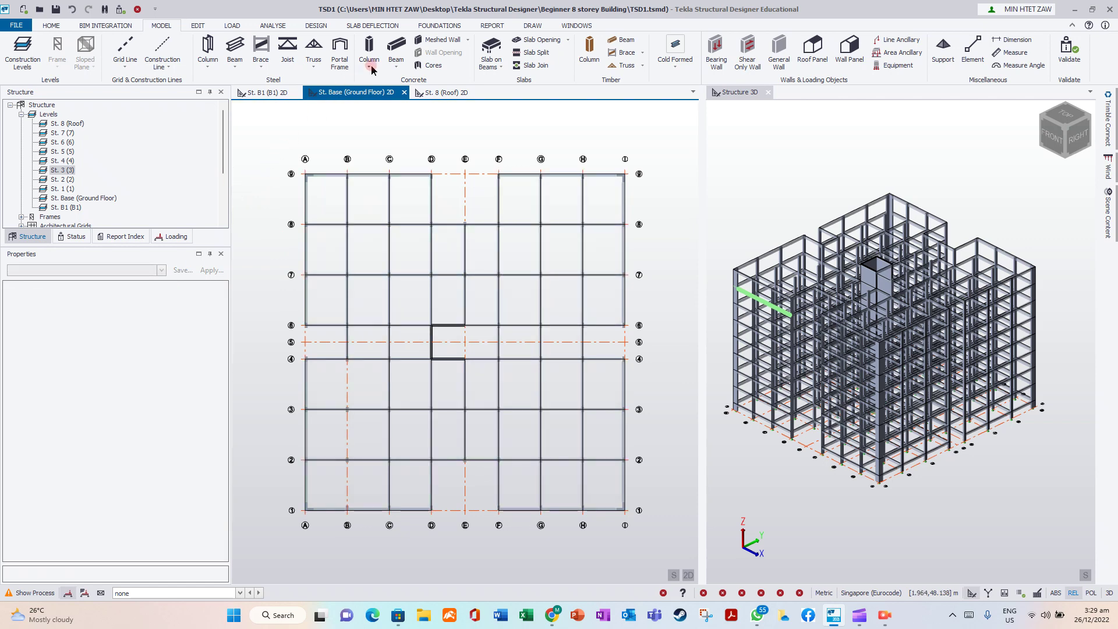
{"action": "left_click", "coordinate": [394, 42]}
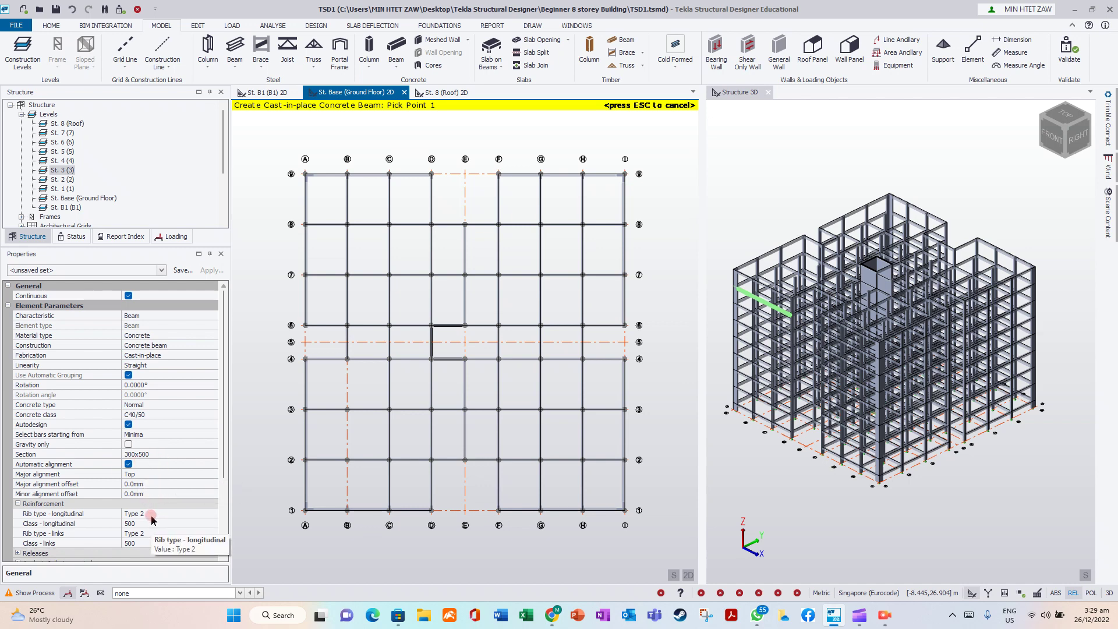
{"action": "left_click", "coordinate": [331, 371]}
{"action": "left_click_drag", "start_coordinate": [332, 375], "coordinate": [357, 527]}
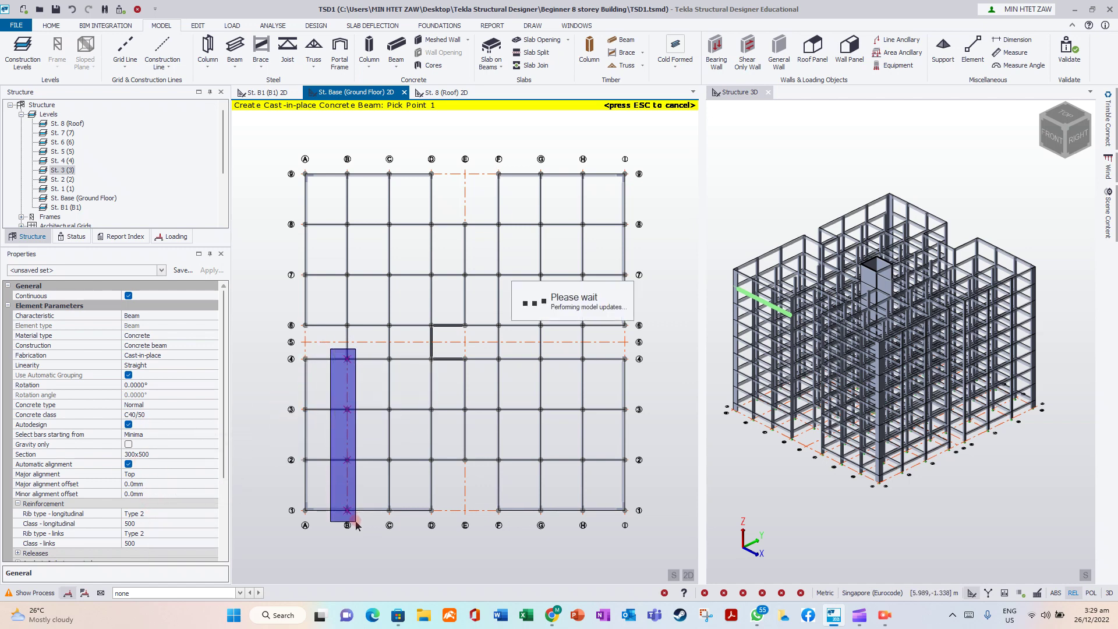
{"action": "middle_click_drag", "start_coordinate": [784, 479], "coordinate": [886, 461]}
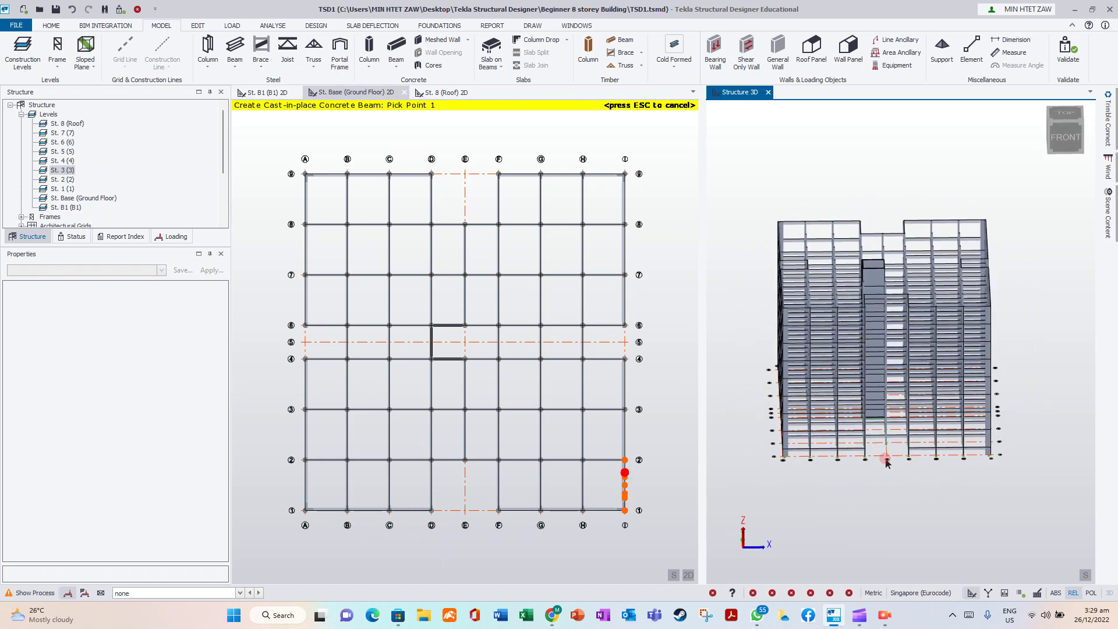
{"action": "left_click", "coordinate": [370, 120]}
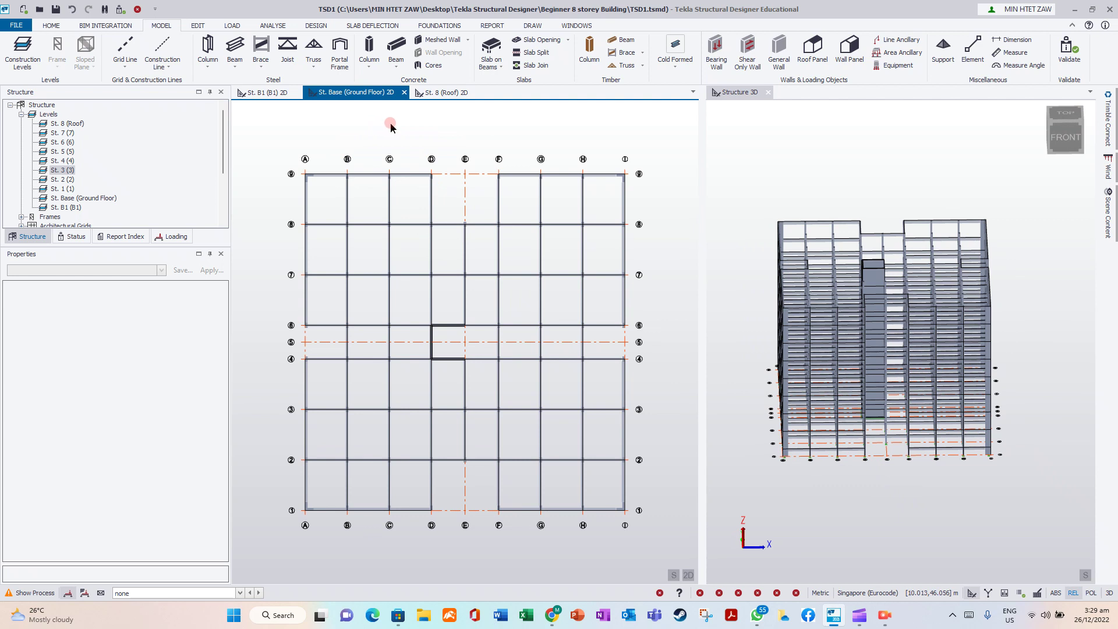
- Start a Slab on Beams on the ground floor and set its concrete class to C40/50
{"action": "left_click", "coordinate": [498, 61]}
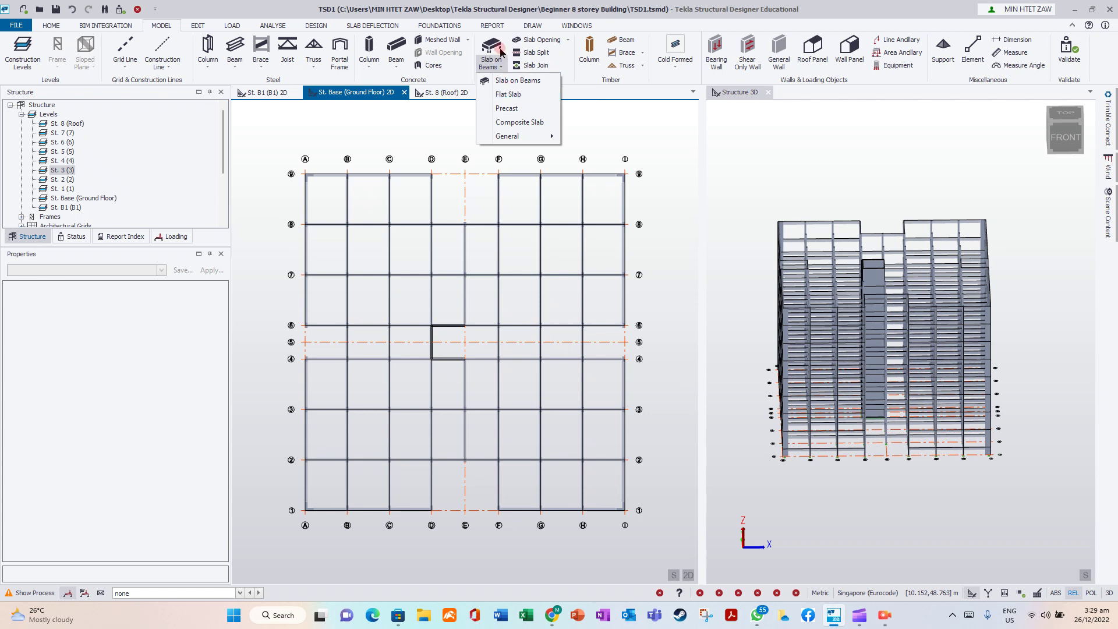
{"action": "left_click", "coordinate": [506, 82]}
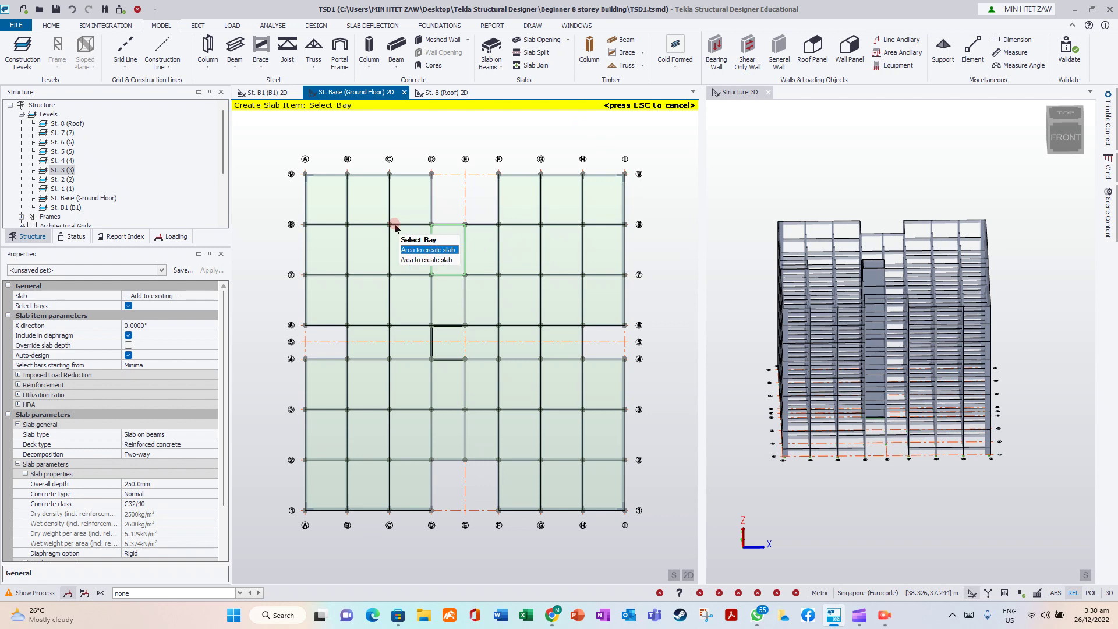
{"action": "left_click_drag", "start_coordinate": [222, 420], "coordinate": [131, 427]}
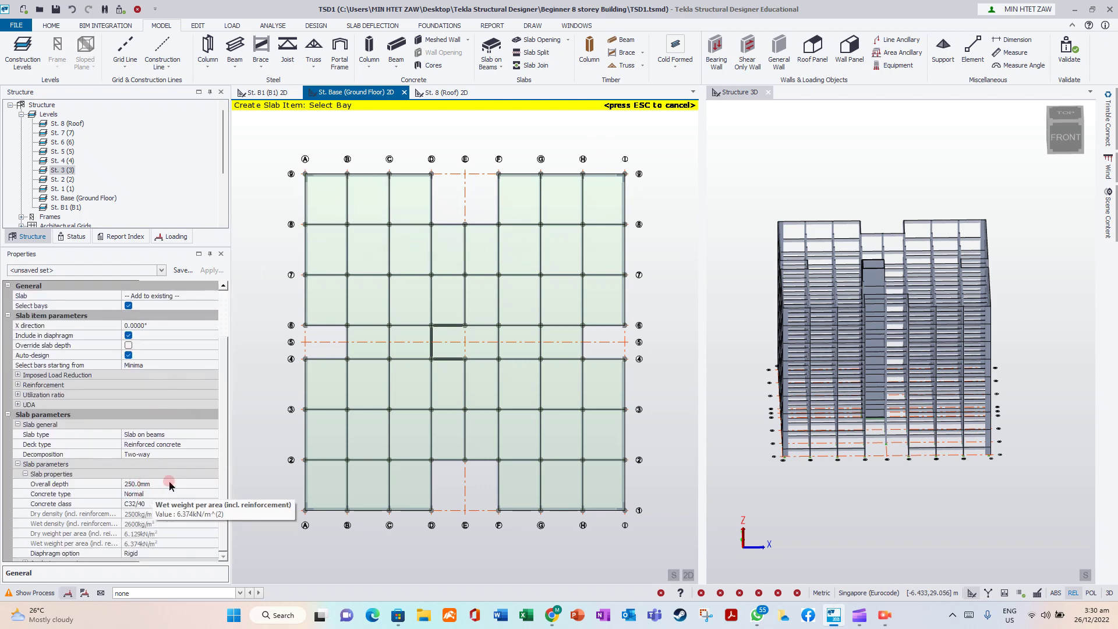
{"action": "scroll", "coordinate": [214, 504], "scroll_direction": "down", "scroll_amount": 2}
{"action": "left_click", "coordinate": [213, 504]}
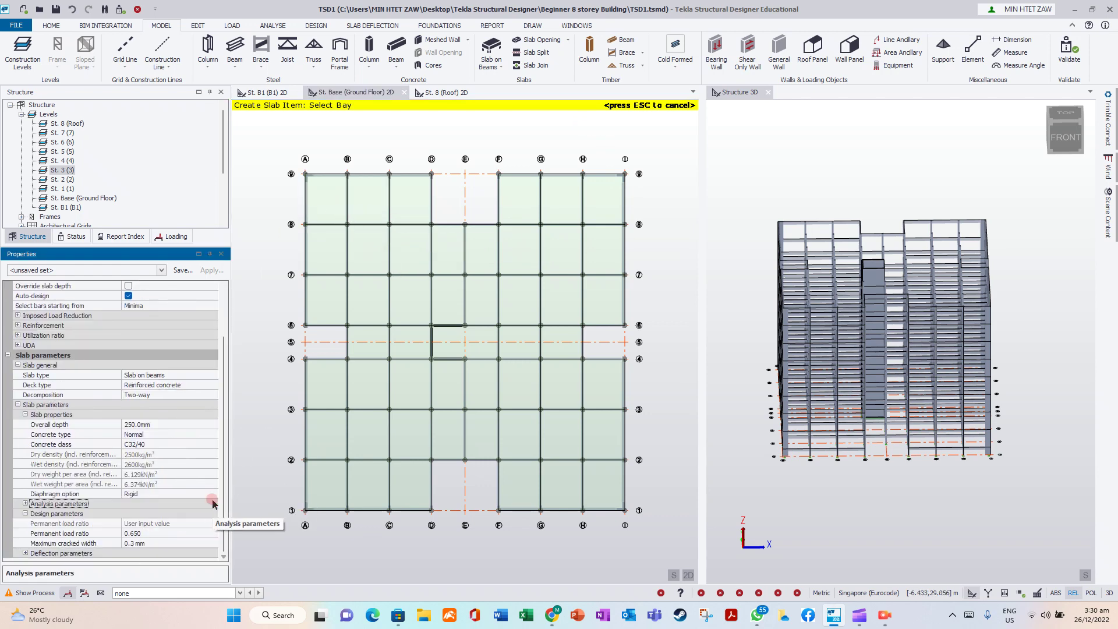
{"action": "left_click", "coordinate": [186, 445]}
{"action": "left_click", "coordinate": [187, 445]}
{"action": "left_click", "coordinate": [152, 467]}
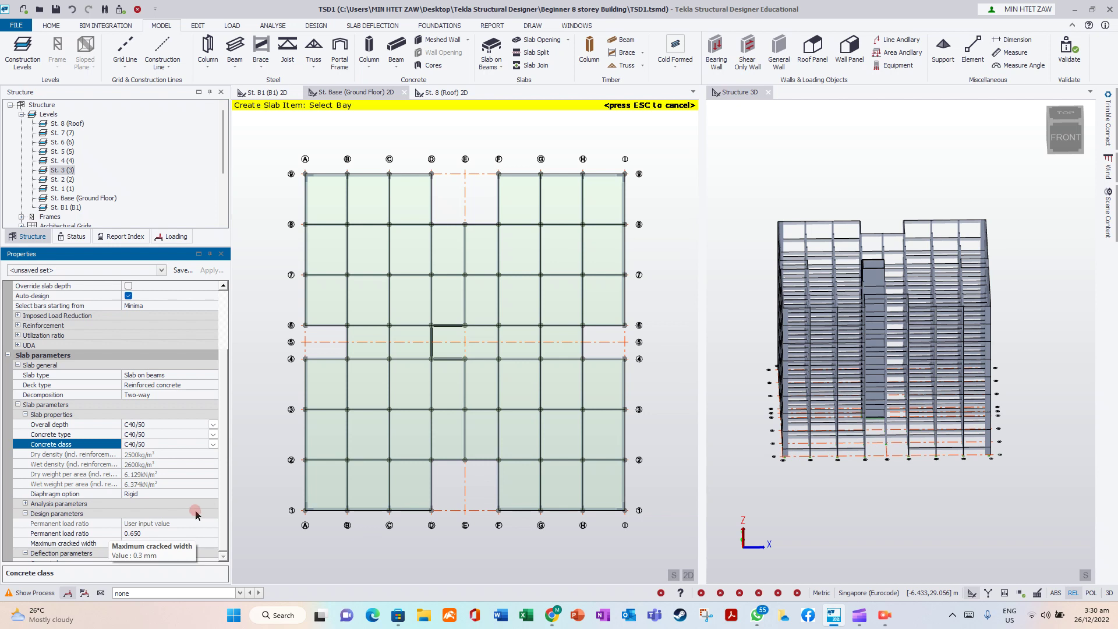
- Review the analysis, design and deflection parameters of the new slab
{"action": "left_click_drag", "start_coordinate": [227, 528], "coordinate": [225, 555]}
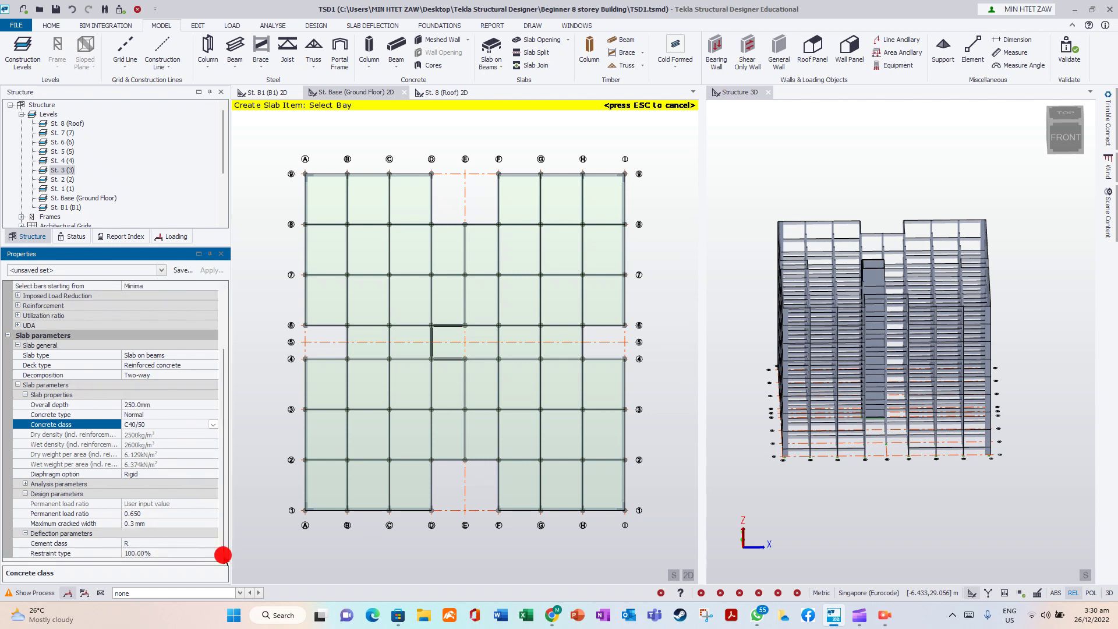
{"action": "left_click", "coordinate": [25, 484]}
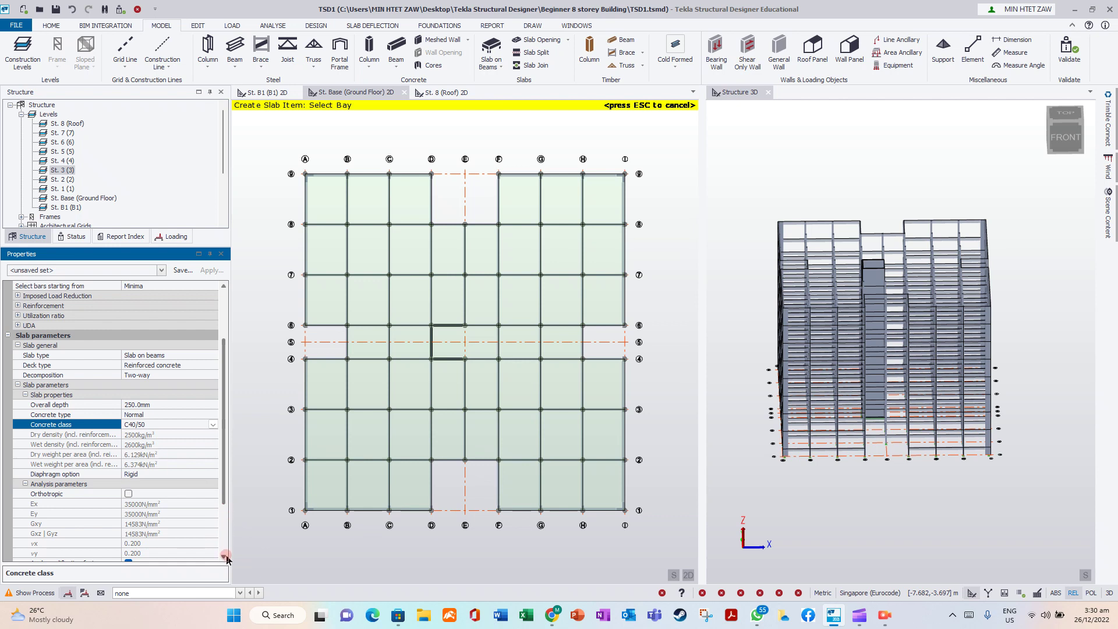
{"action": "left_click", "coordinate": [226, 558]}
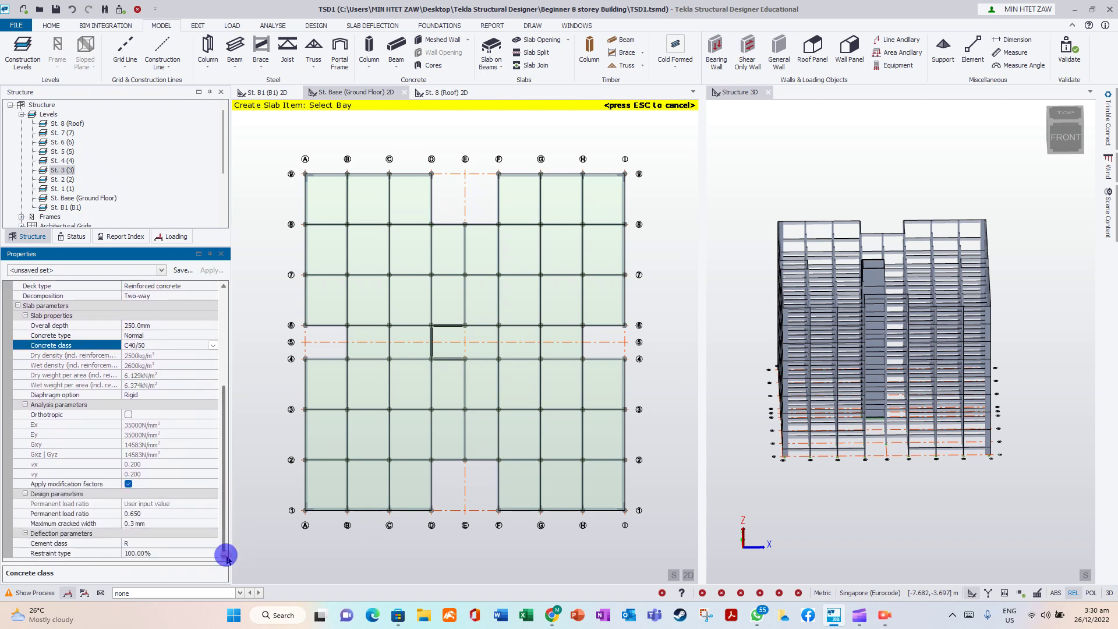
{"action": "left_click", "coordinate": [224, 287]}
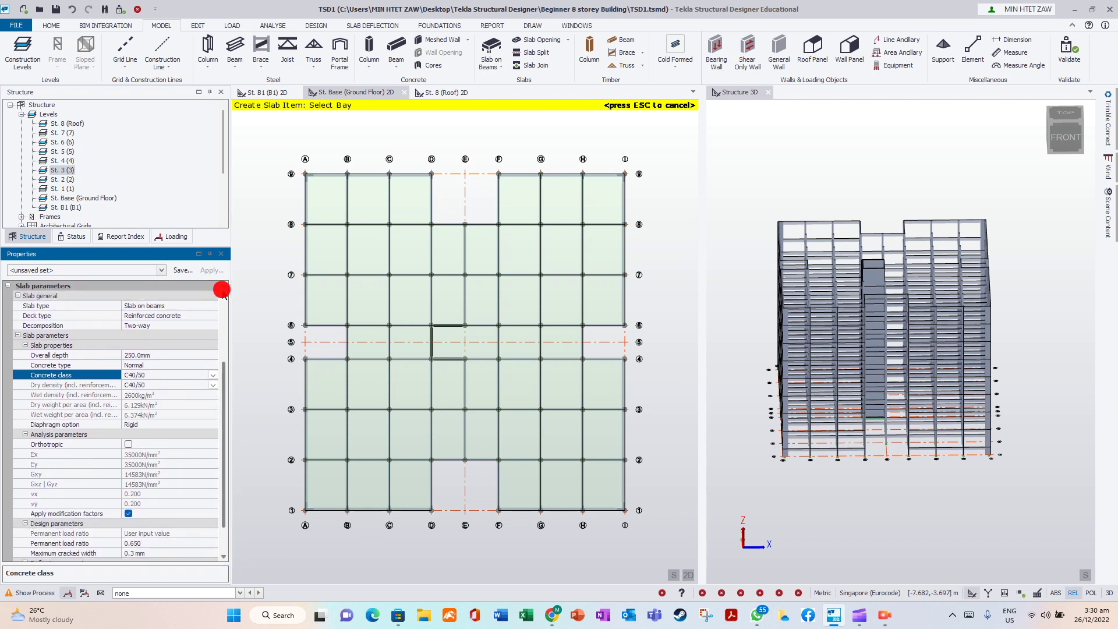
{"action": "left_click", "coordinate": [223, 286]}
{"action": "left_click", "coordinate": [224, 286]}
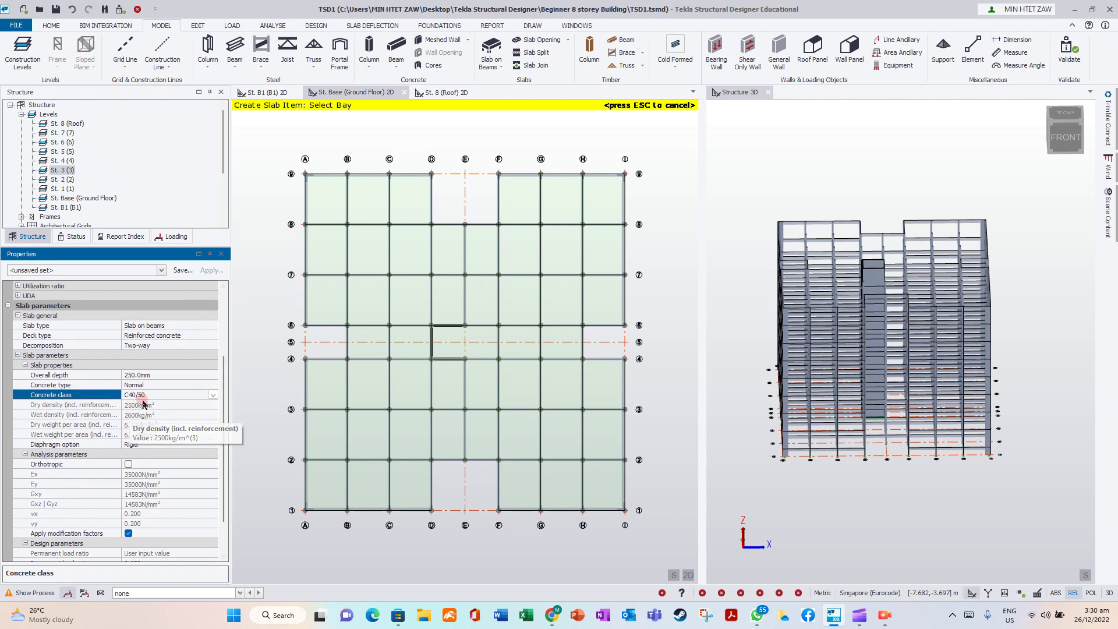
- Create slab items in the nine ground floor bays between grid lines A and D, from 1 to 4
{"action": "left_click", "coordinate": [327, 485]}
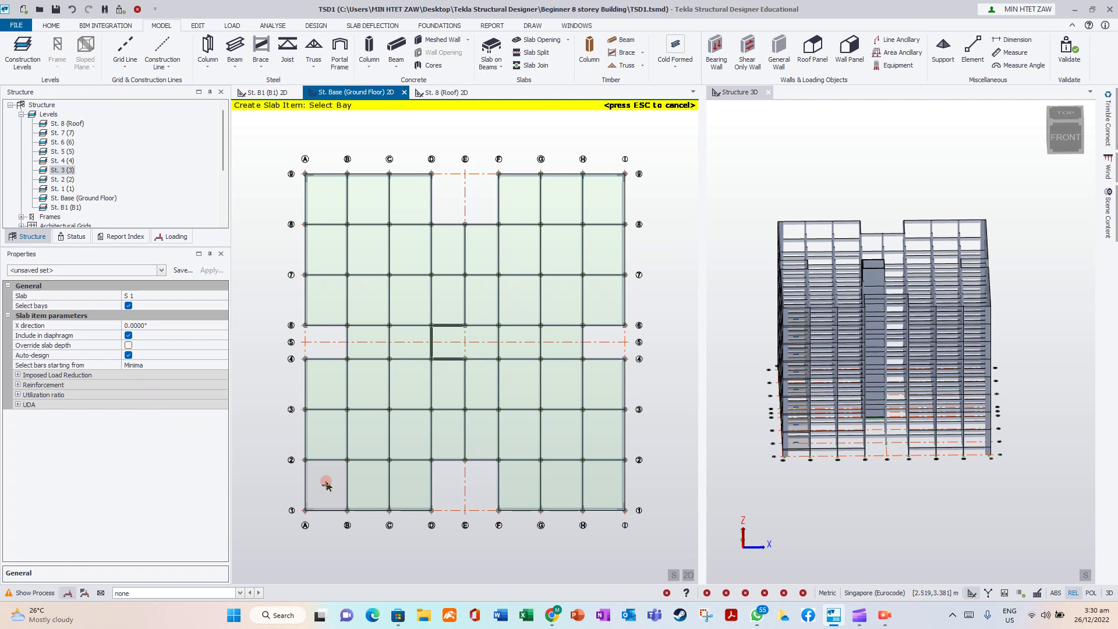
{"action": "left_click", "coordinate": [373, 479]}
{"action": "left_click", "coordinate": [413, 488]}
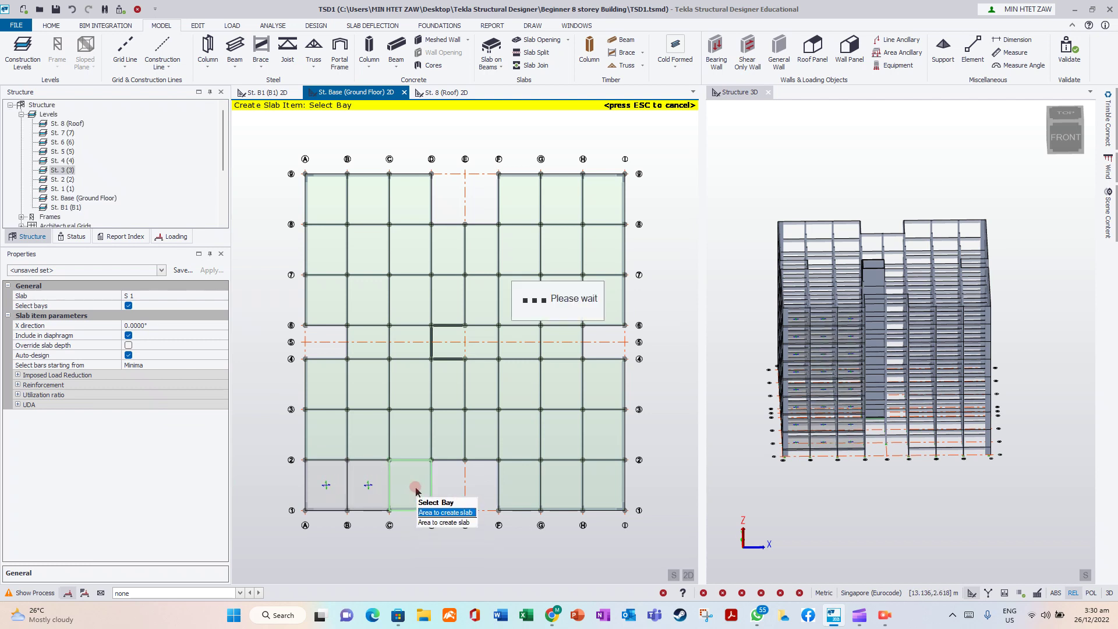
{"action": "left_click", "coordinate": [411, 448]}
{"action": "left_click", "coordinate": [367, 443]}
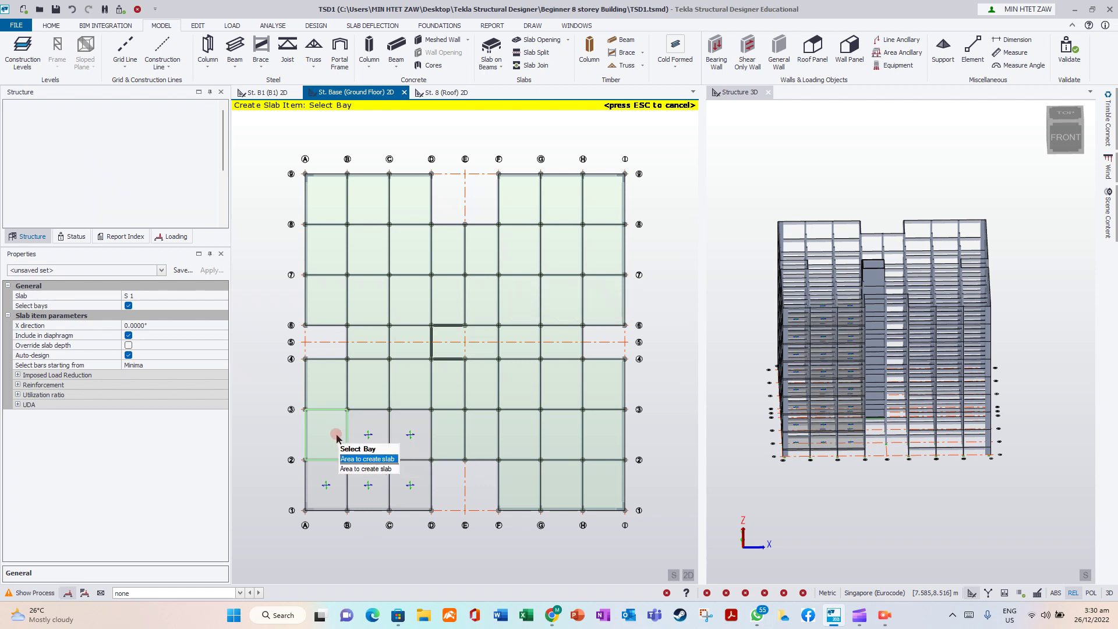
{"action": "left_click", "coordinate": [331, 421]}
{"action": "left_click", "coordinate": [324, 381]}
{"action": "left_click", "coordinate": [369, 379]}
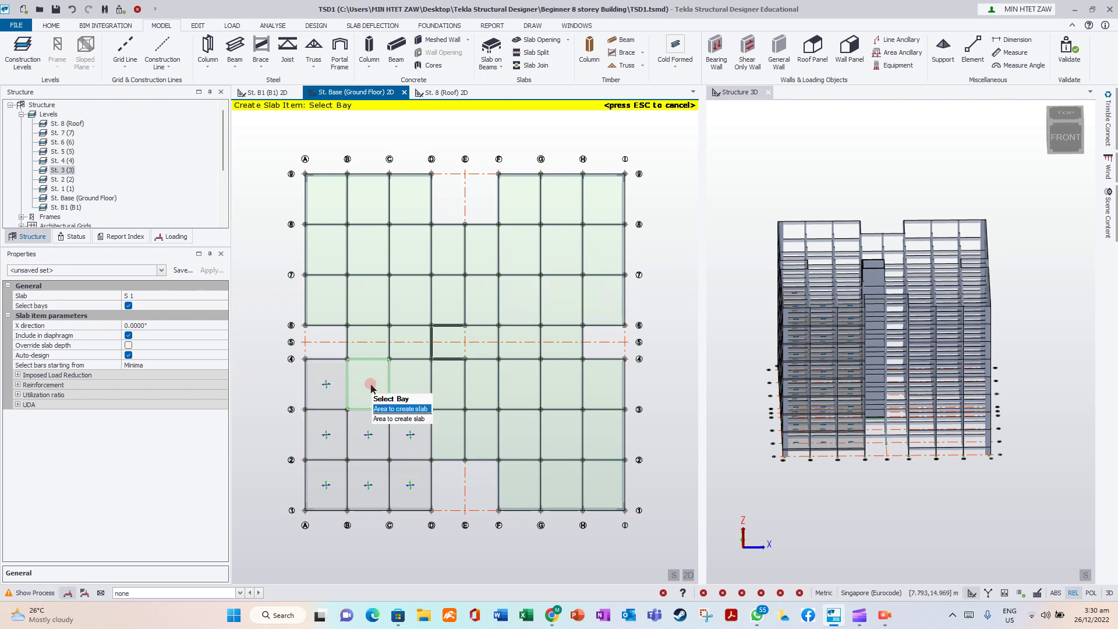
{"action": "left_click", "coordinate": [406, 380]}
- Create slab items in the nine ground floor bays between grid lines F and I, from 1 to 4
{"action": "left_click", "coordinate": [517, 478]}
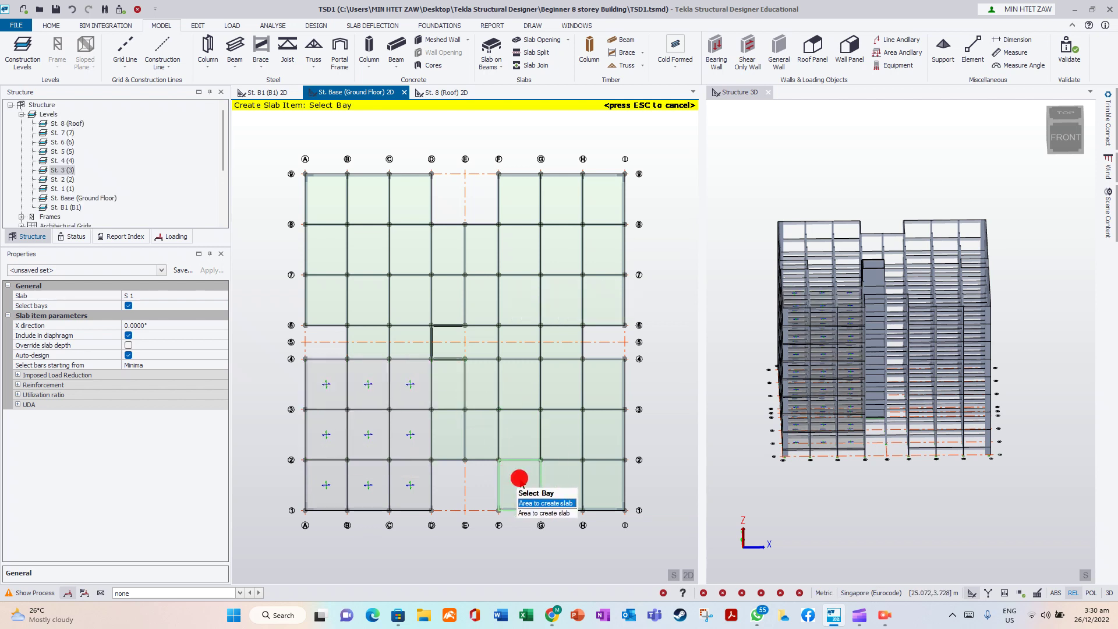
{"action": "left_click", "coordinate": [560, 478]}
{"action": "left_click", "coordinate": [596, 484]}
{"action": "left_click", "coordinate": [595, 437]}
{"action": "left_click", "coordinate": [563, 441]}
{"action": "left_click", "coordinate": [519, 425]}
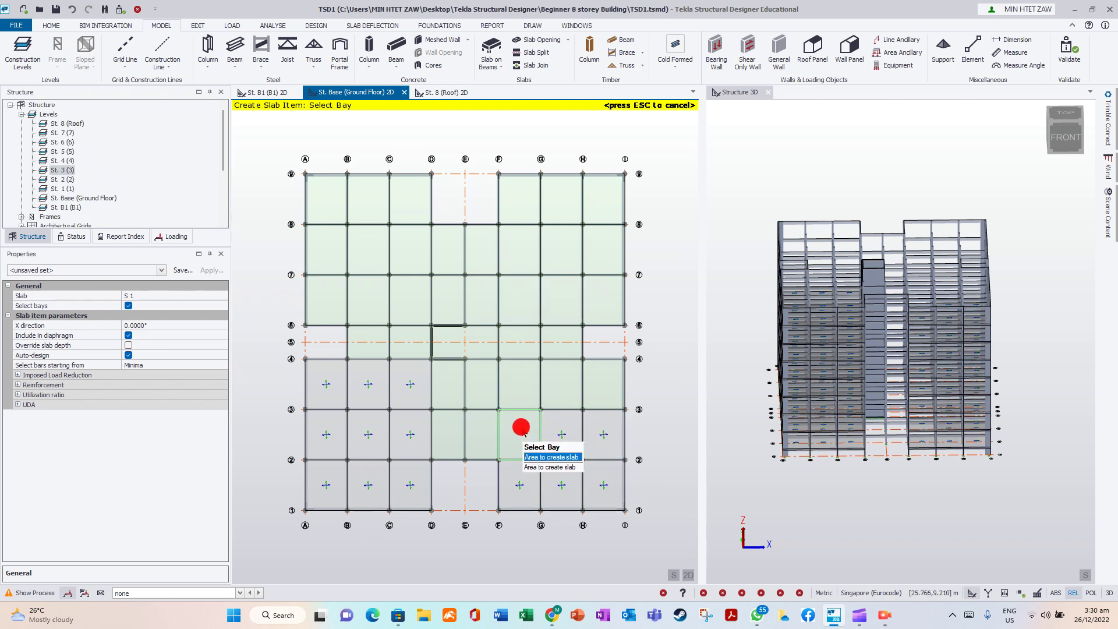
{"action": "left_click", "coordinate": [516, 389]}
{"action": "left_click", "coordinate": [601, 386]}
{"action": "left_click", "coordinate": [561, 384]}
- Create slab items in the nine ground floor bays between grid lines F and I, from 6 to 9
{"action": "left_click", "coordinate": [574, 312]}
{"action": "left_click", "coordinate": [561, 299]}
{"action": "left_click", "coordinate": [524, 287]}
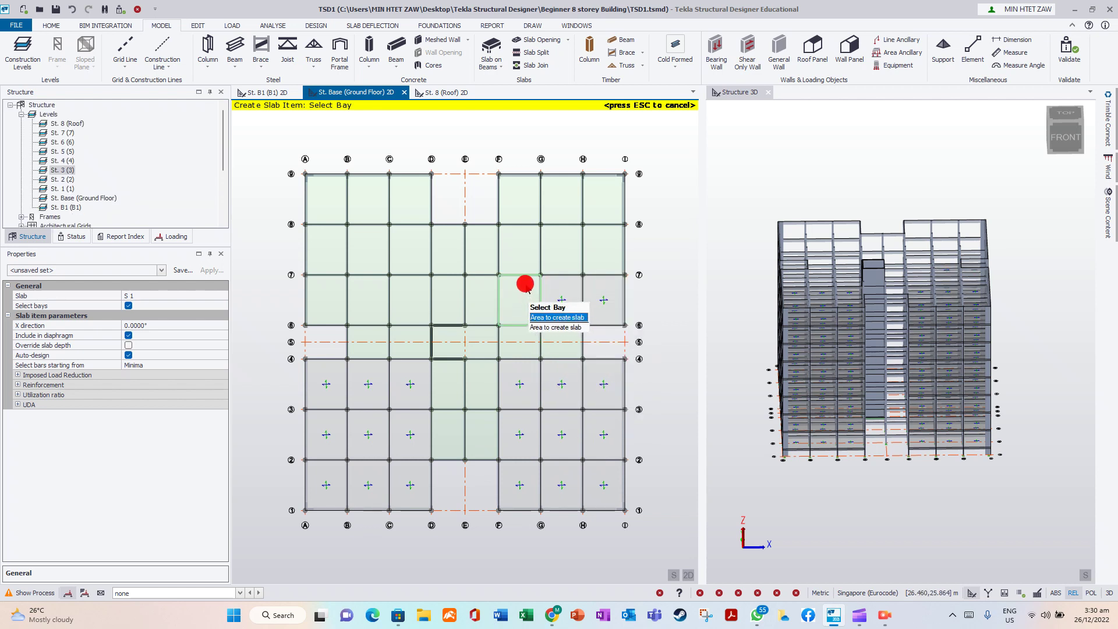
{"action": "left_click", "coordinate": [521, 251]}
{"action": "left_click", "coordinate": [570, 243]}
{"action": "left_click", "coordinate": [599, 201]}
{"action": "left_click", "coordinate": [563, 199]}
{"action": "left_click", "coordinate": [528, 199]}
- Create slab items in the nine bays between A and D, from 6 to 9, and in the B–D and F–H bays between 4 and 6
{"action": "left_click", "coordinate": [419, 248]}
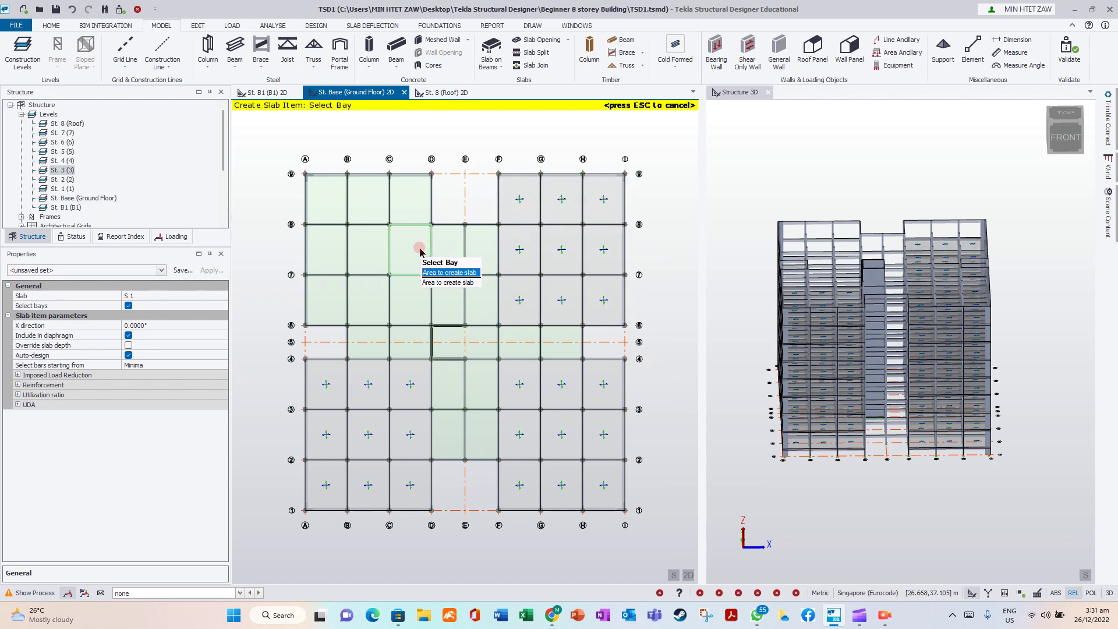
{"action": "left_click_drag", "start_coordinate": [279, 156], "coordinate": [405, 333]}
{"action": "left_click", "coordinate": [414, 213]}
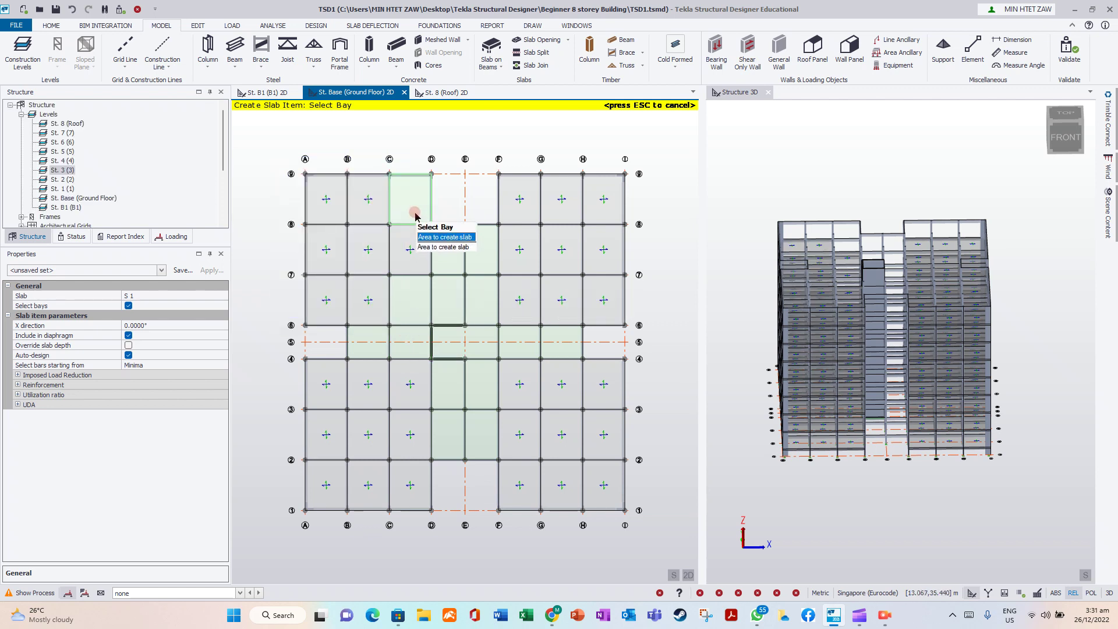
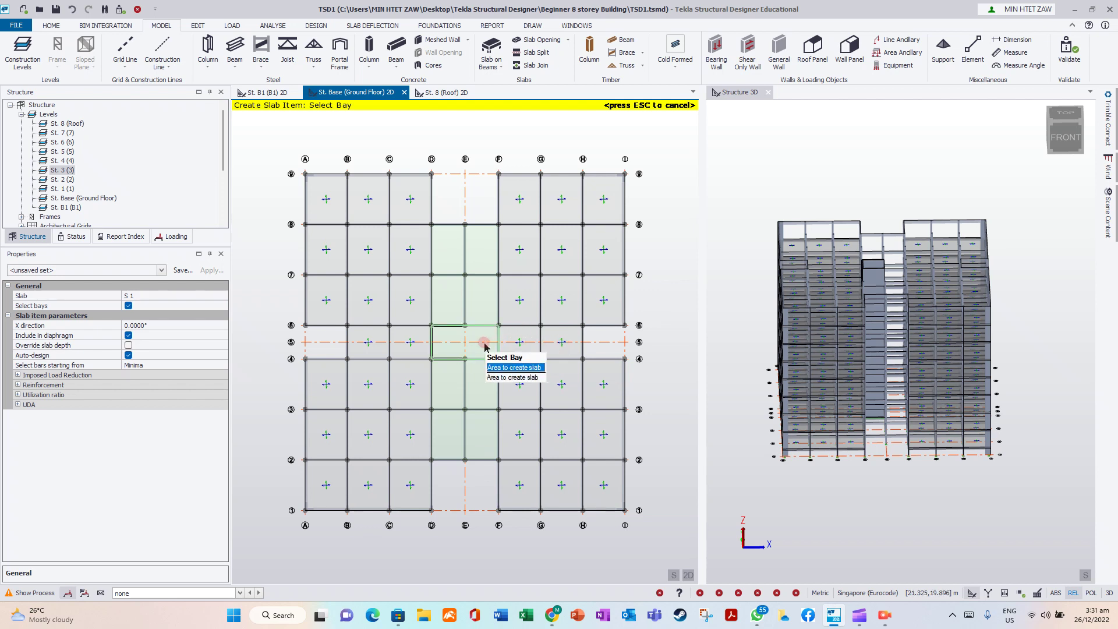
{"action": "left_click", "coordinate": [495, 305]}
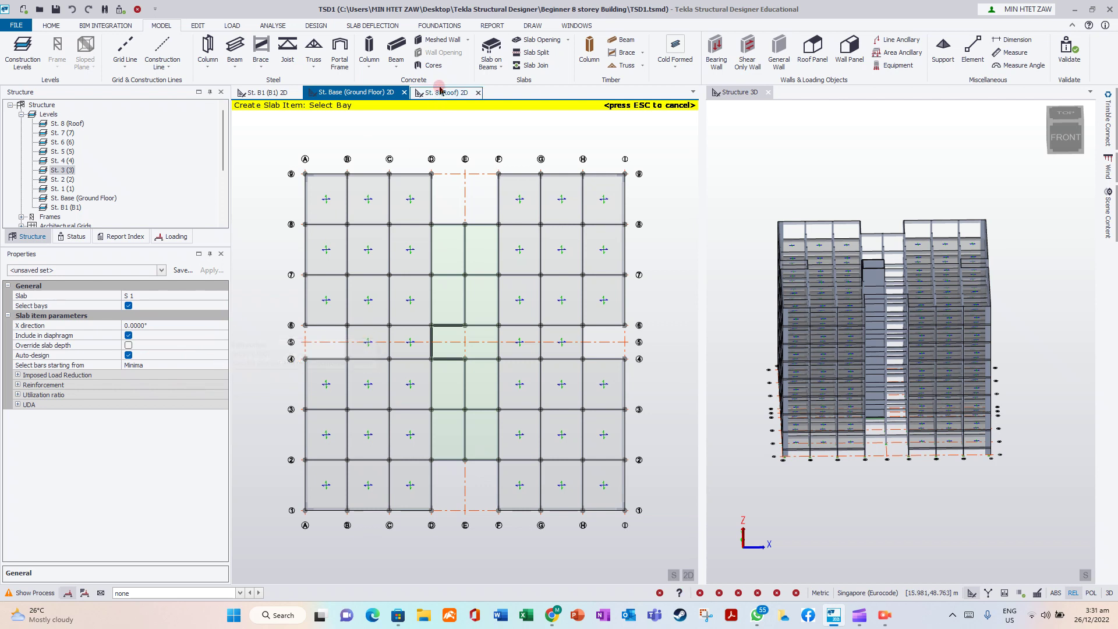
- Start a new Slab on Beams on the ground floor and set its decomposition to One-way
{"action": "left_click", "coordinate": [494, 66]}
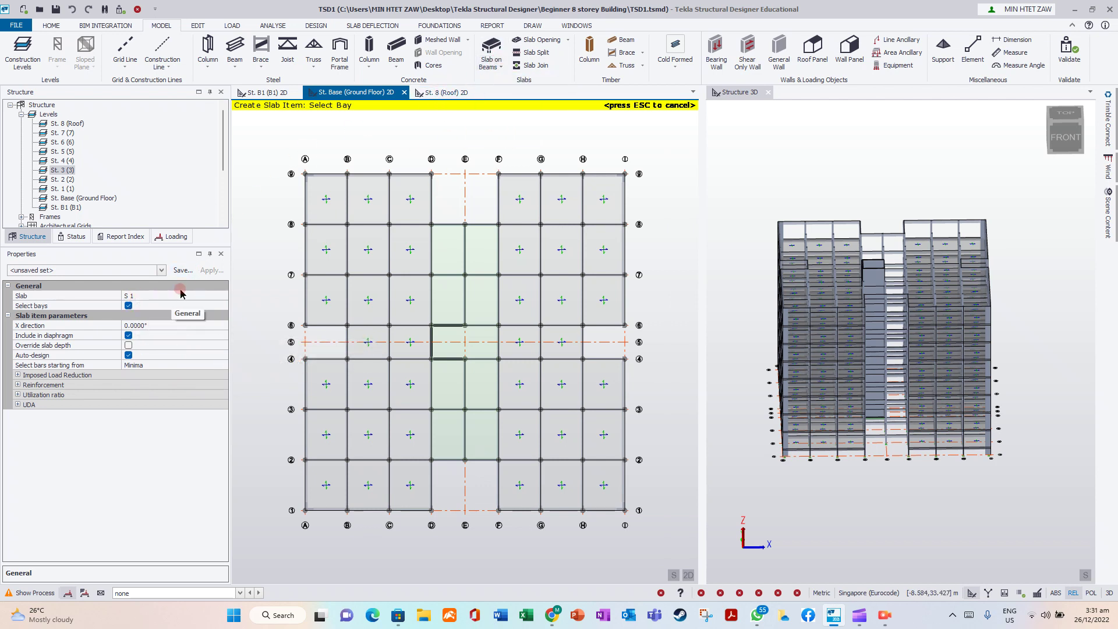
{"action": "left_click", "coordinate": [200, 295]}
{"action": "left_click", "coordinate": [226, 295]}
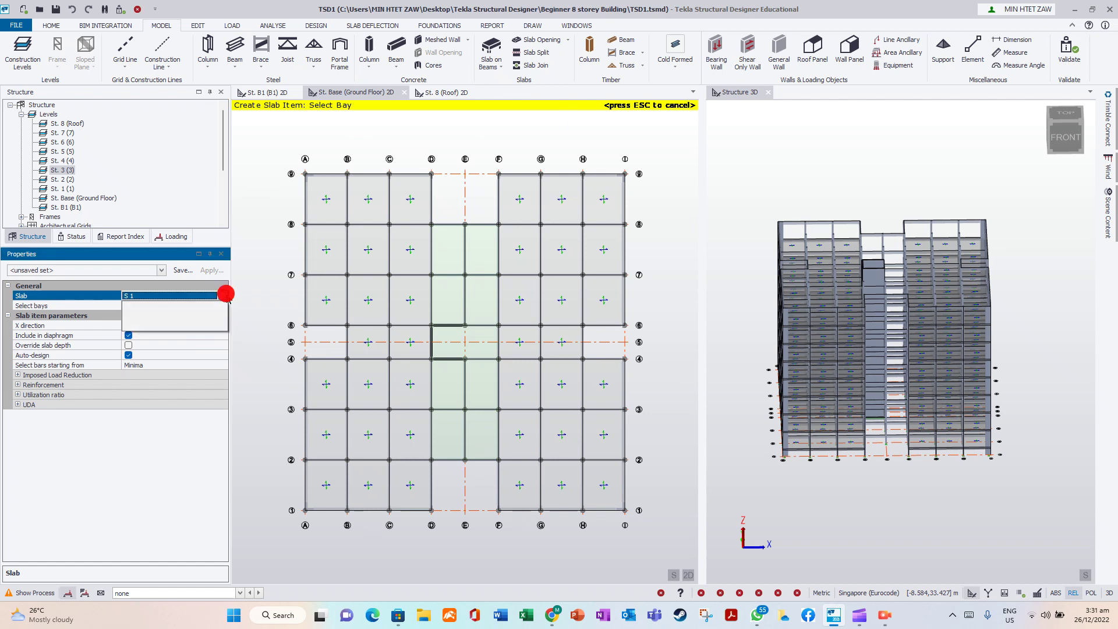
{"action": "left_click", "coordinate": [163, 317]}
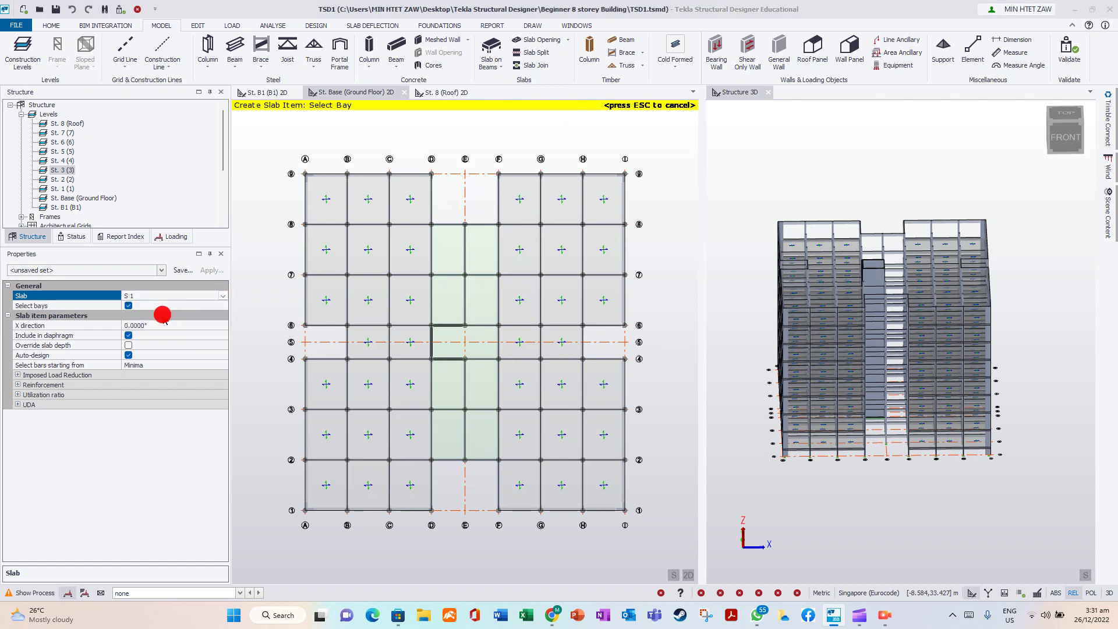
{"action": "left_click_drag", "start_coordinate": [224, 382], "coordinate": [224, 413]}
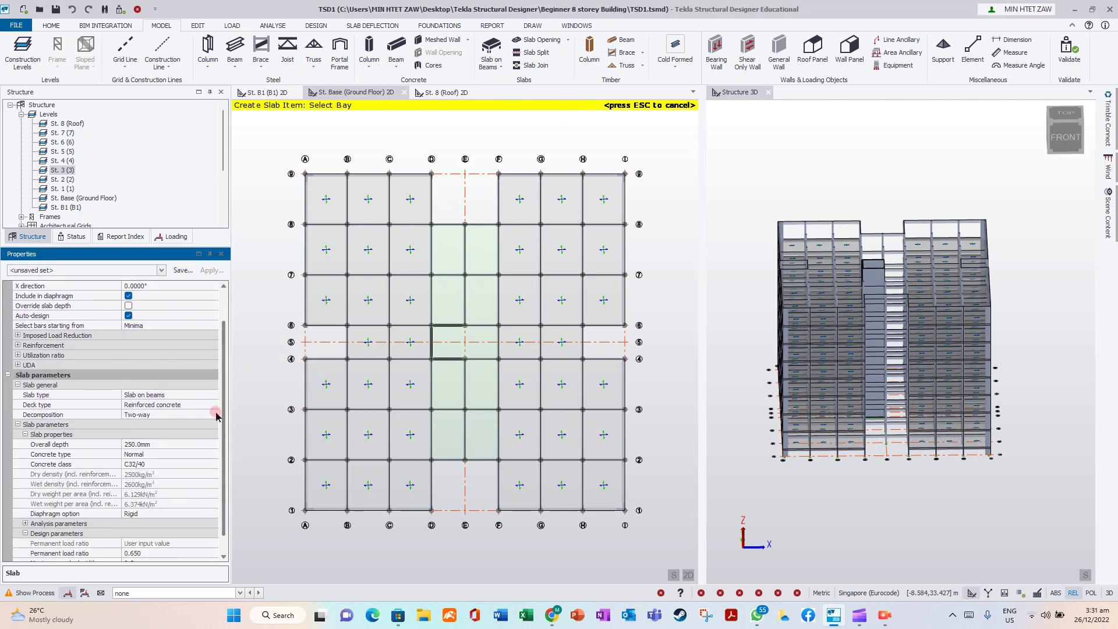
{"action": "left_click", "coordinate": [185, 415]}
{"action": "left_click", "coordinate": [213, 415]}
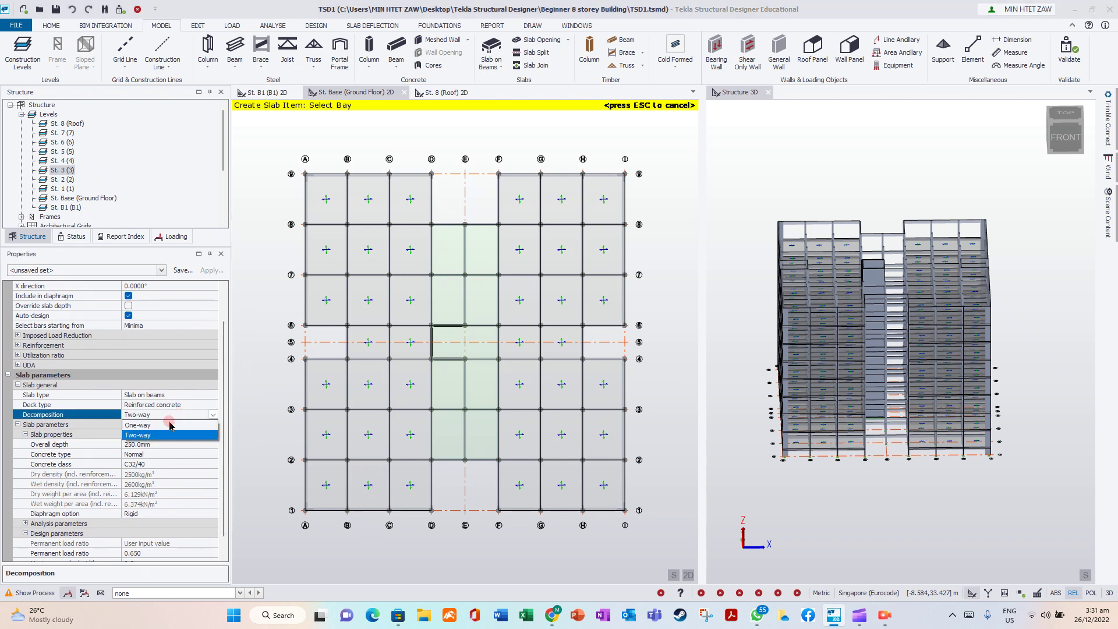
{"action": "left_click", "coordinate": [152, 425]}
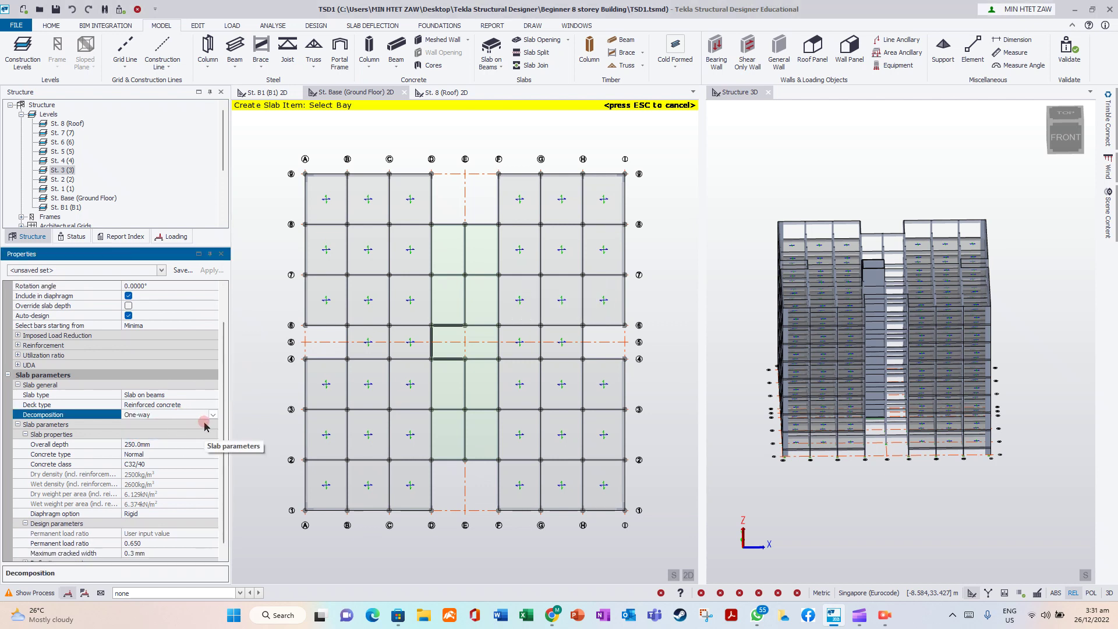
- Create one-way slab items in the ground floor bays between grid lines D and F, from 2 to 8, including the core bay
{"action": "left_click", "coordinate": [463, 442]}
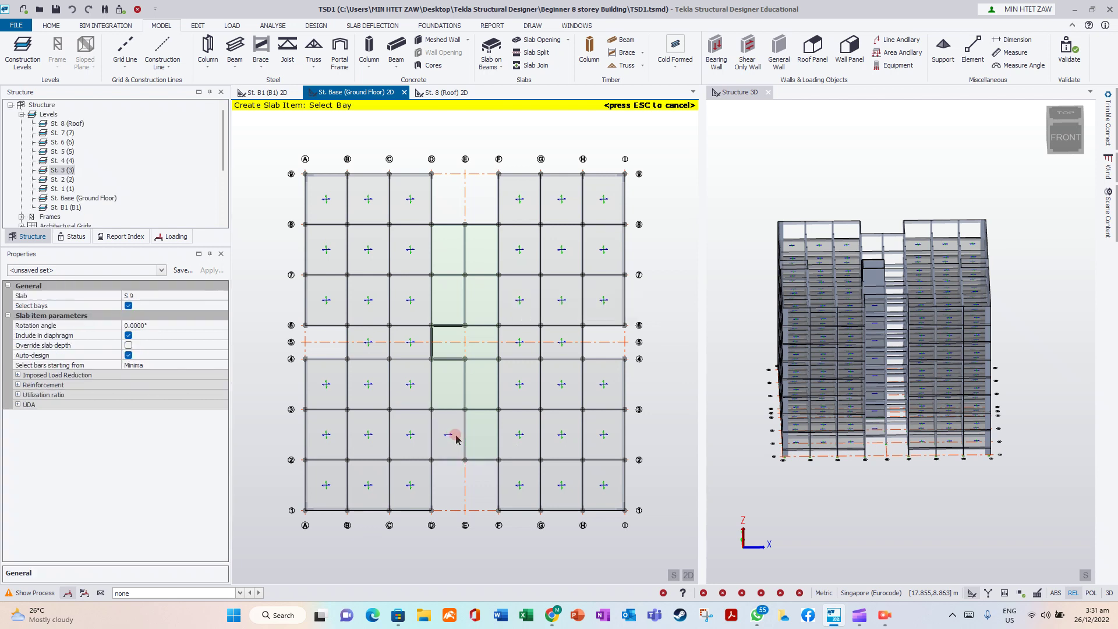
{"action": "left_click", "coordinate": [486, 432]}
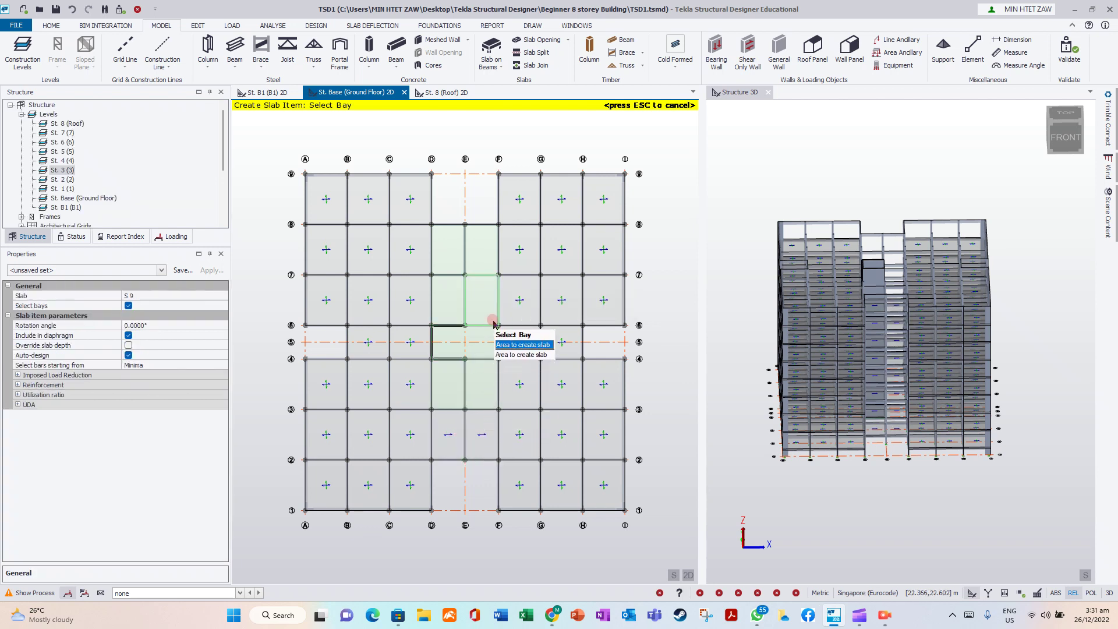
{"action": "left_click", "coordinate": [482, 307]}
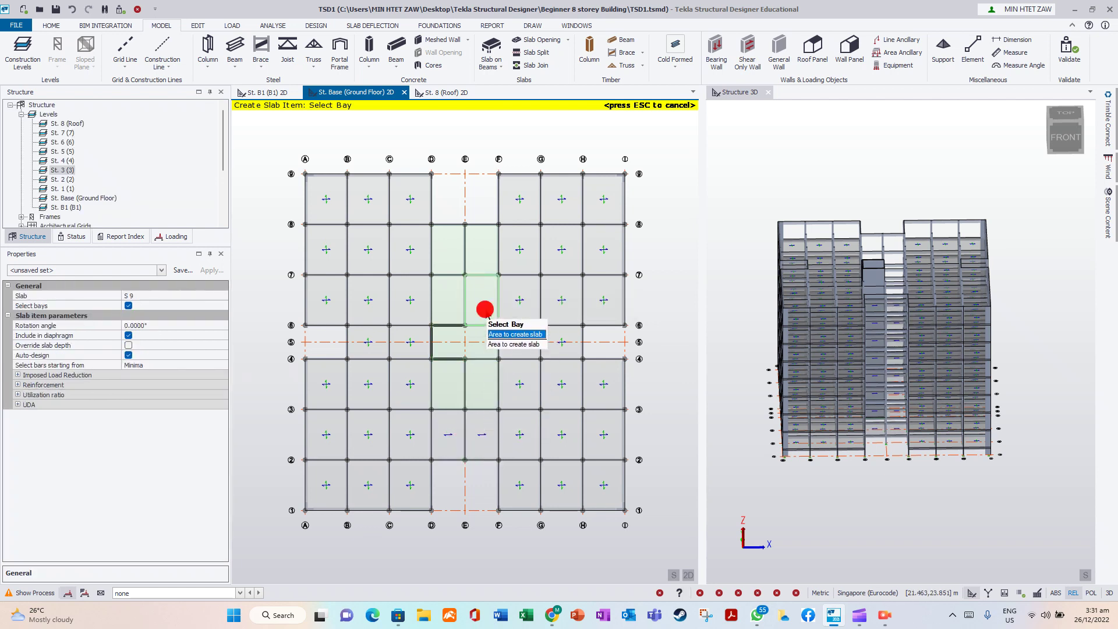
{"action": "left_click", "coordinate": [451, 304]}
{"action": "left_click", "coordinate": [441, 254]}
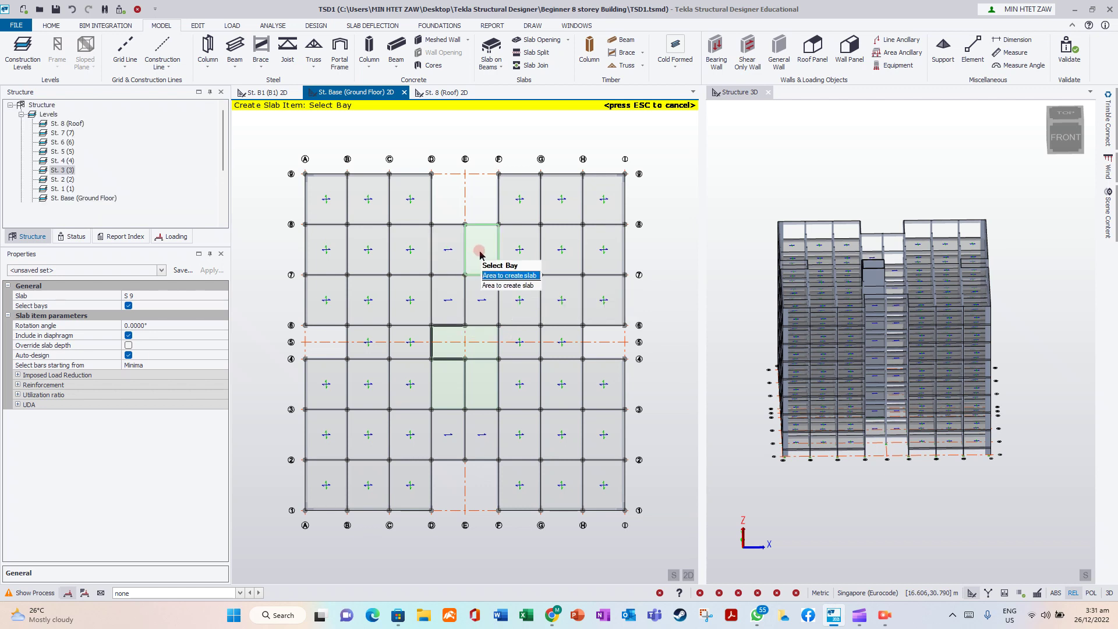
{"action": "left_click", "coordinate": [481, 254]}
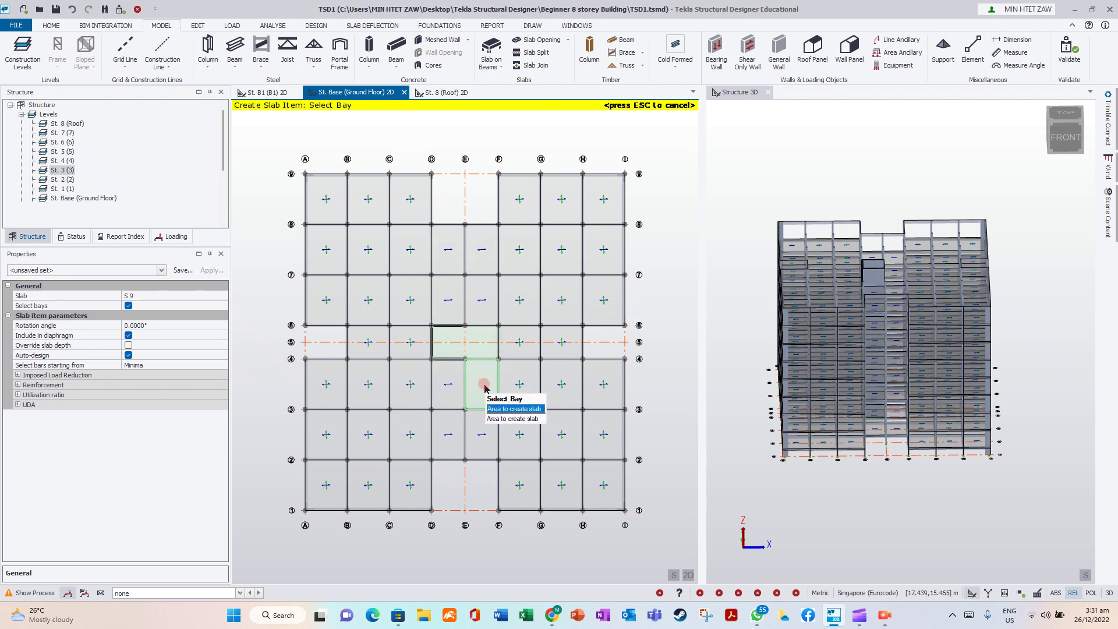
{"action": "left_click", "coordinate": [487, 373]}
{"action": "left_click", "coordinate": [479, 349]}
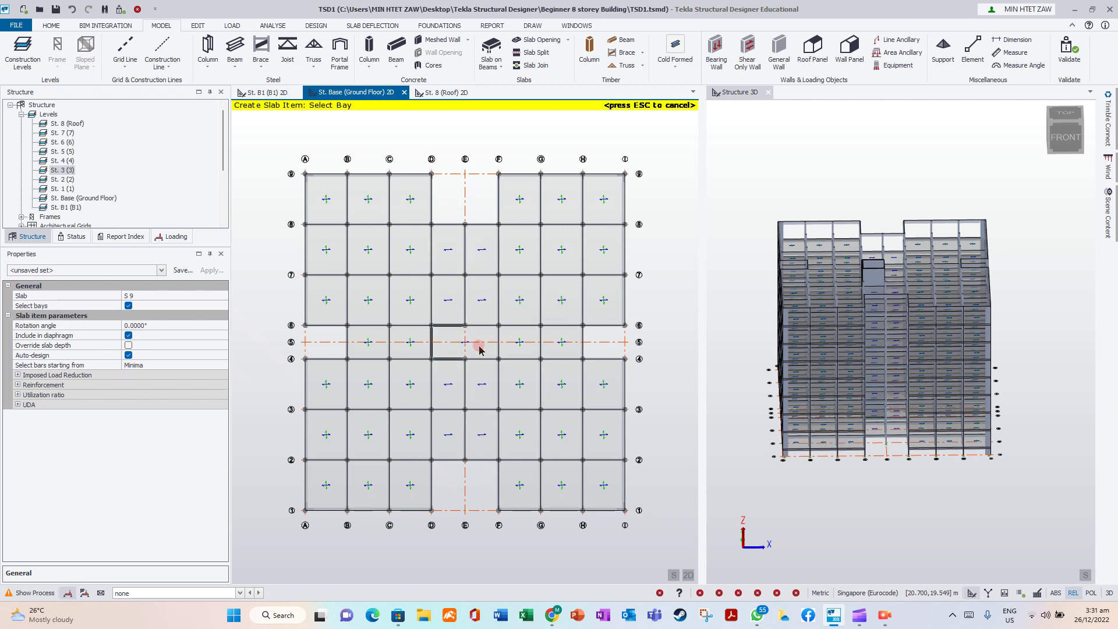
- Set the rotation angle to 90° for the one-way slab item between grid lines D–F and 4–6
{"action": "scroll", "coordinate": [476, 348], "scroll_direction": "up", "scroll_amount": 5}
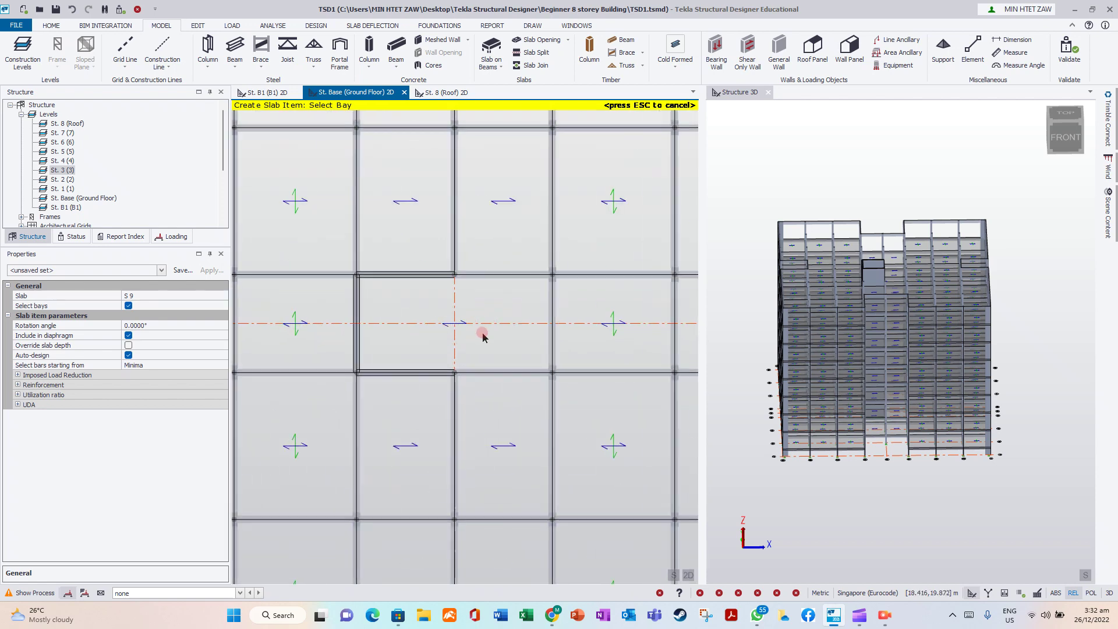
{"action": "scroll", "coordinate": [446, 336], "scroll_direction": "down", "scroll_amount": 5}
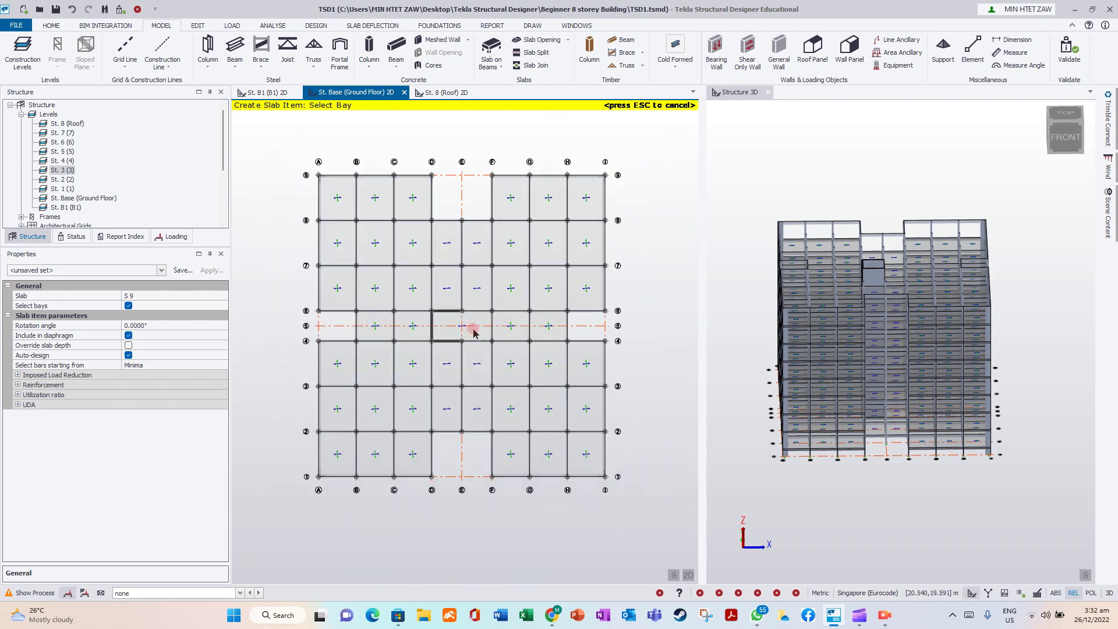
{"action": "key", "text": "Escape"}
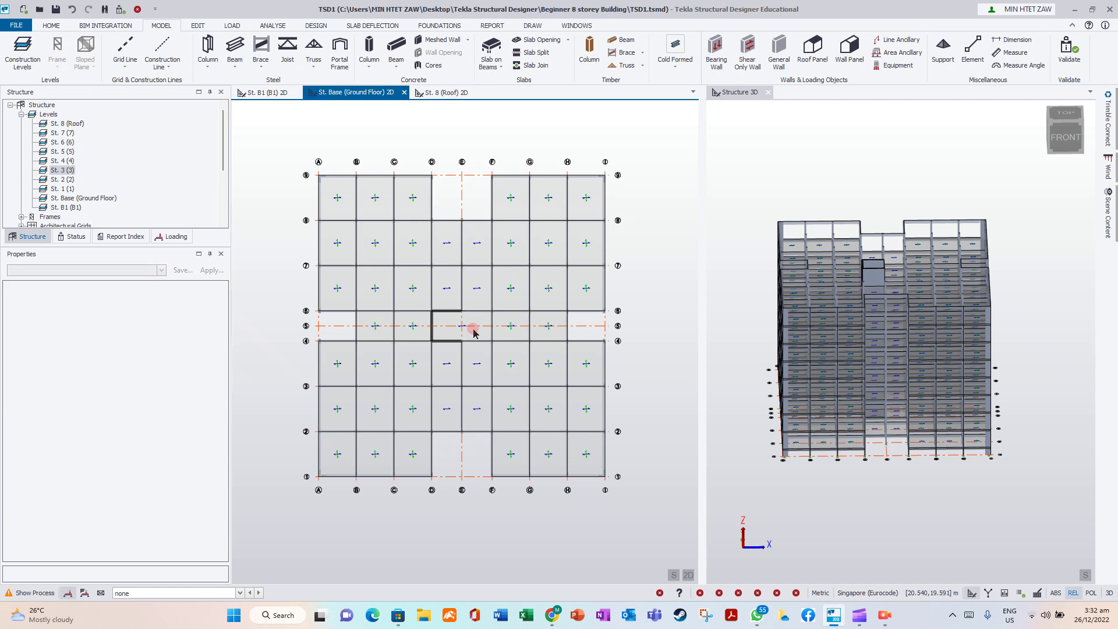
{"action": "left_click", "coordinate": [474, 333]}
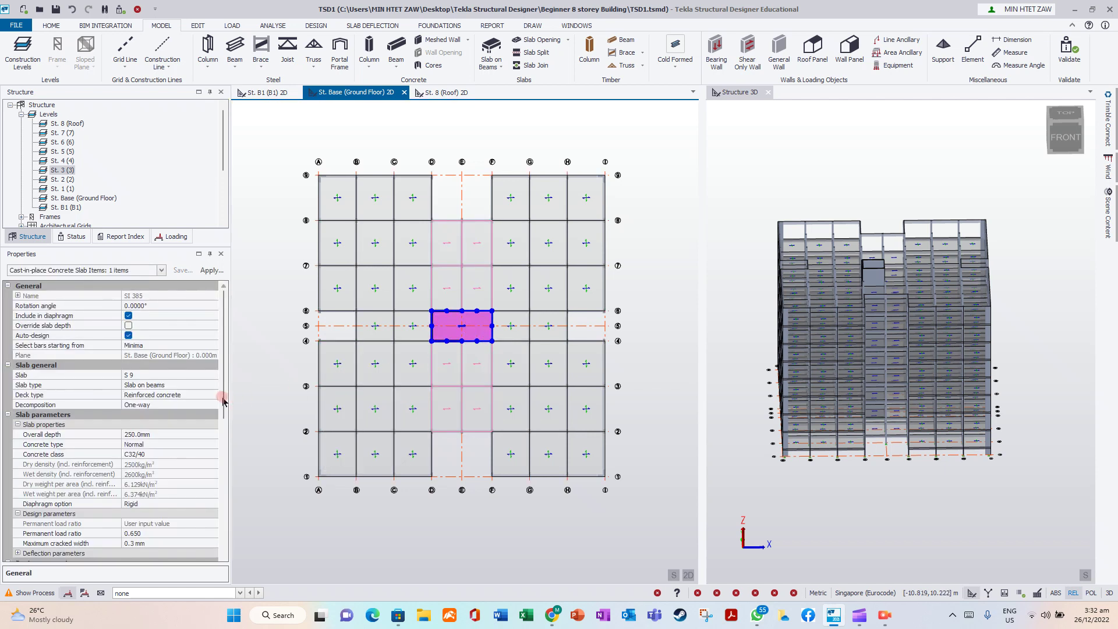
{"action": "scroll", "coordinate": [220, 396], "scroll_direction": "down", "scroll_amount": 1}
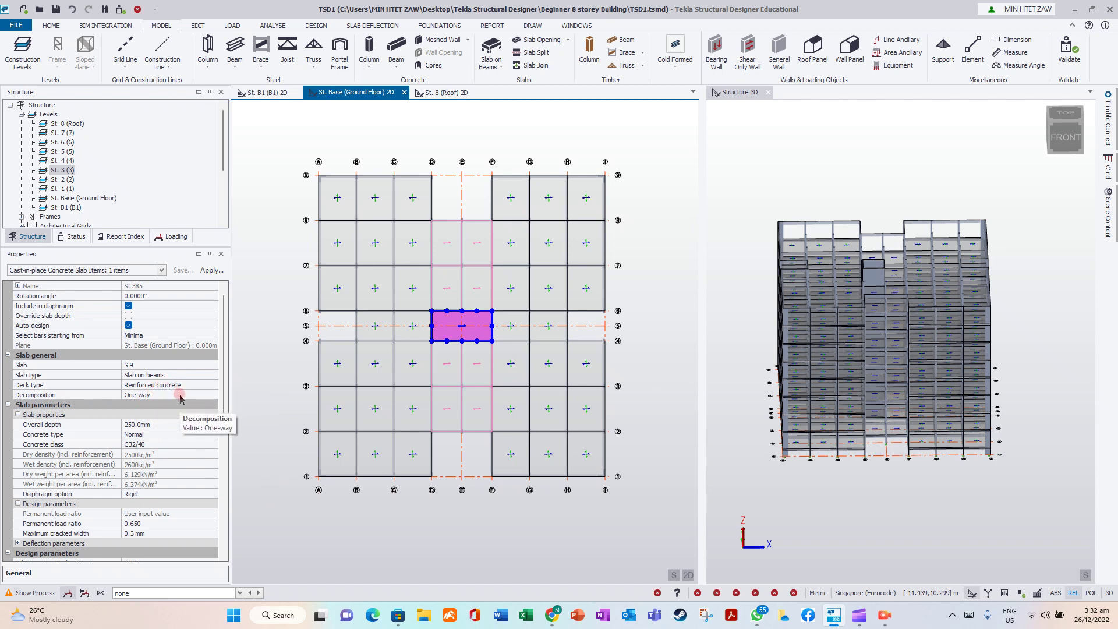
{"action": "left_click", "coordinate": [154, 295]}
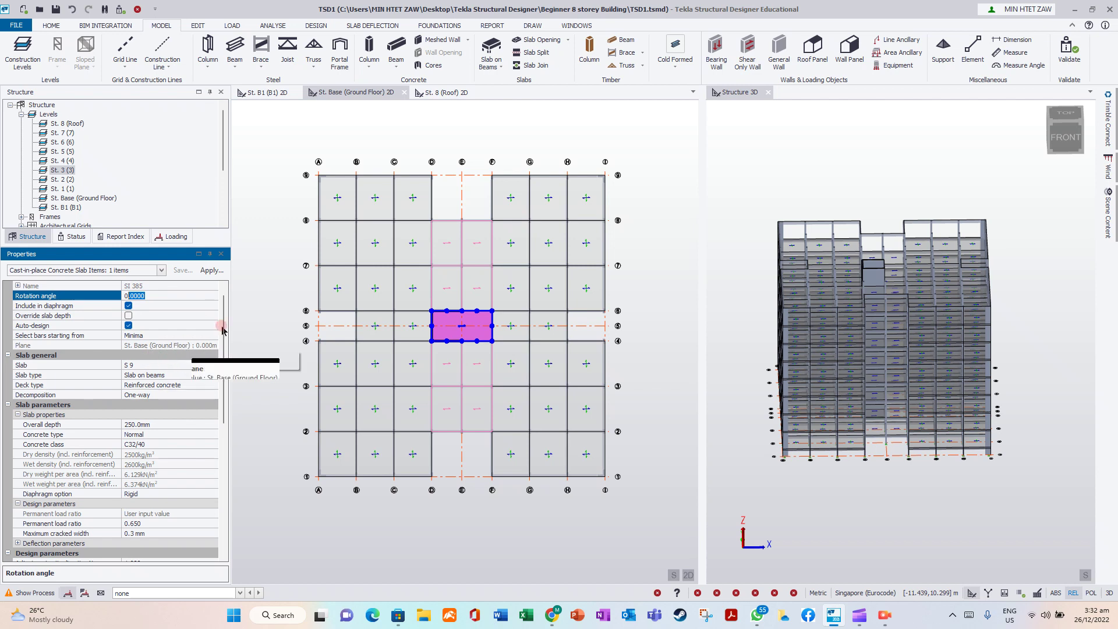
{"action": "double_click", "coordinate": [166, 295]}
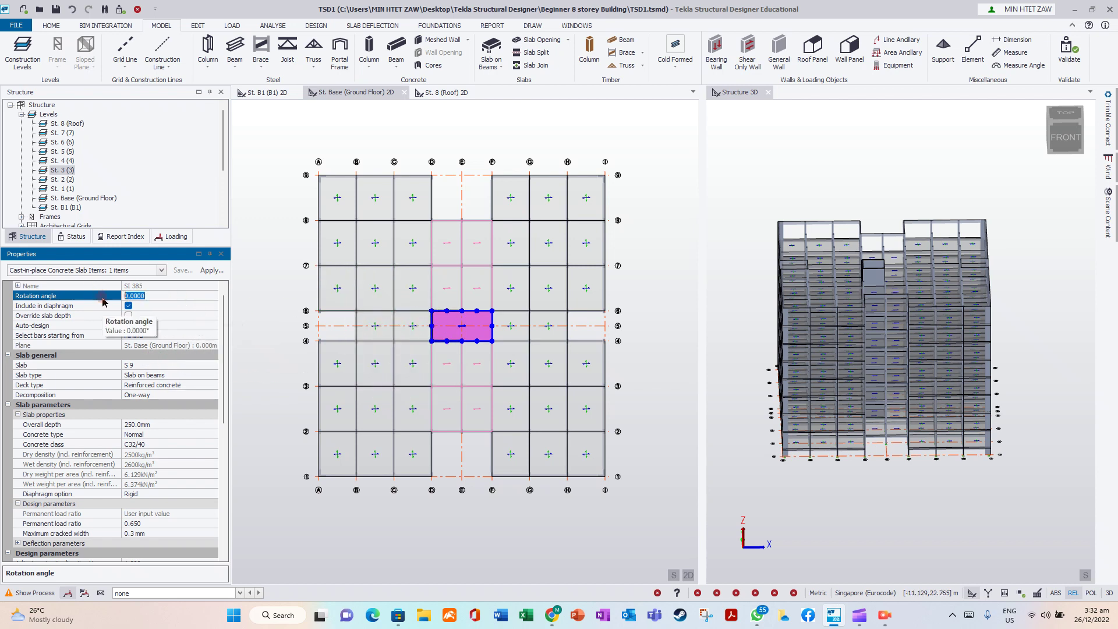
{"action": "key", "text": "Return"}
{"action": "scroll", "coordinate": [547, 352], "scroll_direction": "up", "scroll_amount": 2}
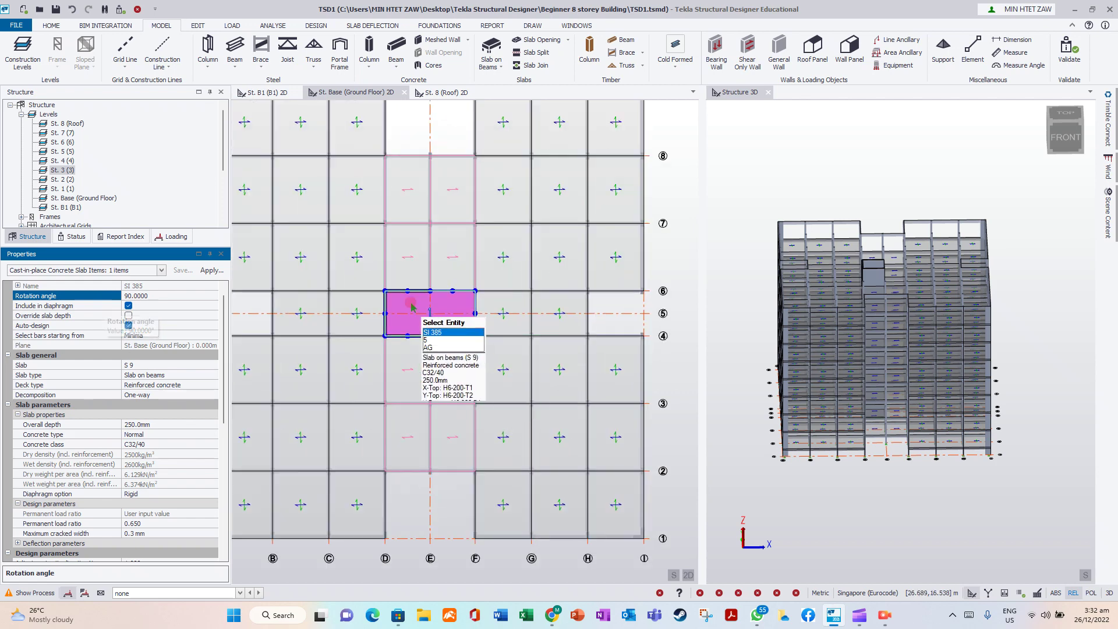
{"action": "scroll", "coordinate": [501, 331], "scroll_direction": "down", "scroll_amount": 3}
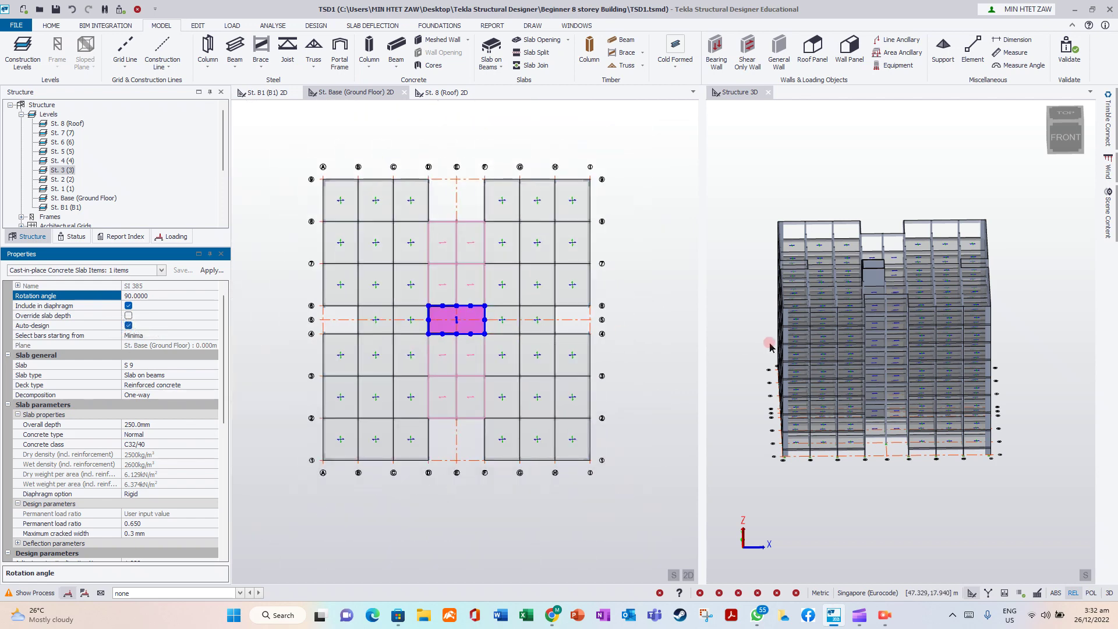
{"action": "left_click", "coordinate": [641, 335]}
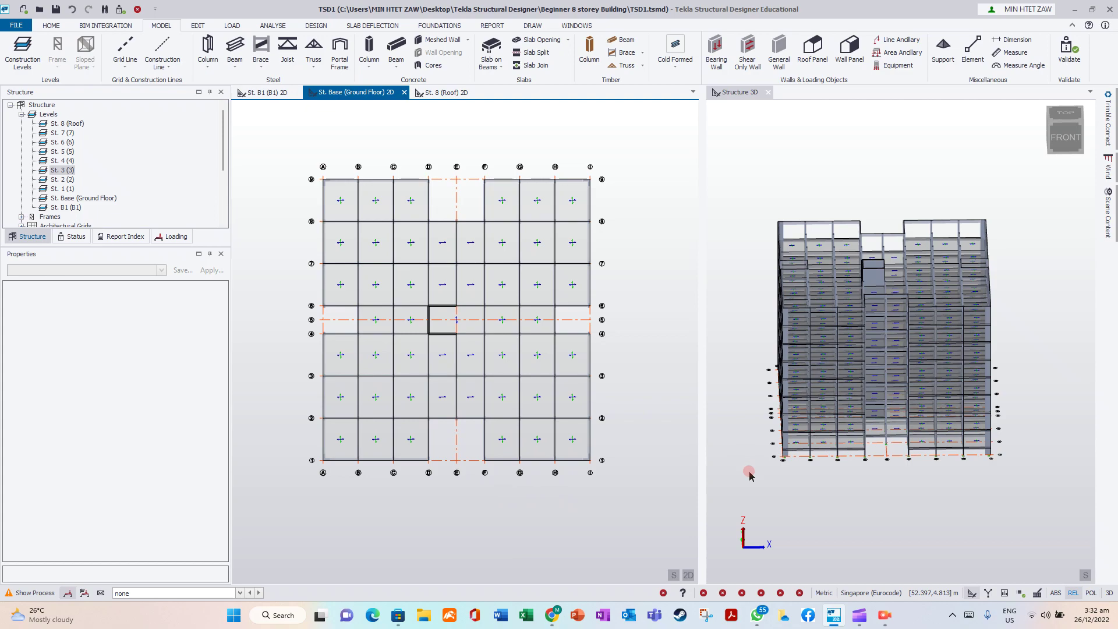
- Try to create a two-way Slab on Beams covering the whole St. 8 (Roof) outline
{"action": "middle_click_drag", "start_coordinate": [757, 481], "coordinate": [808, 521]}
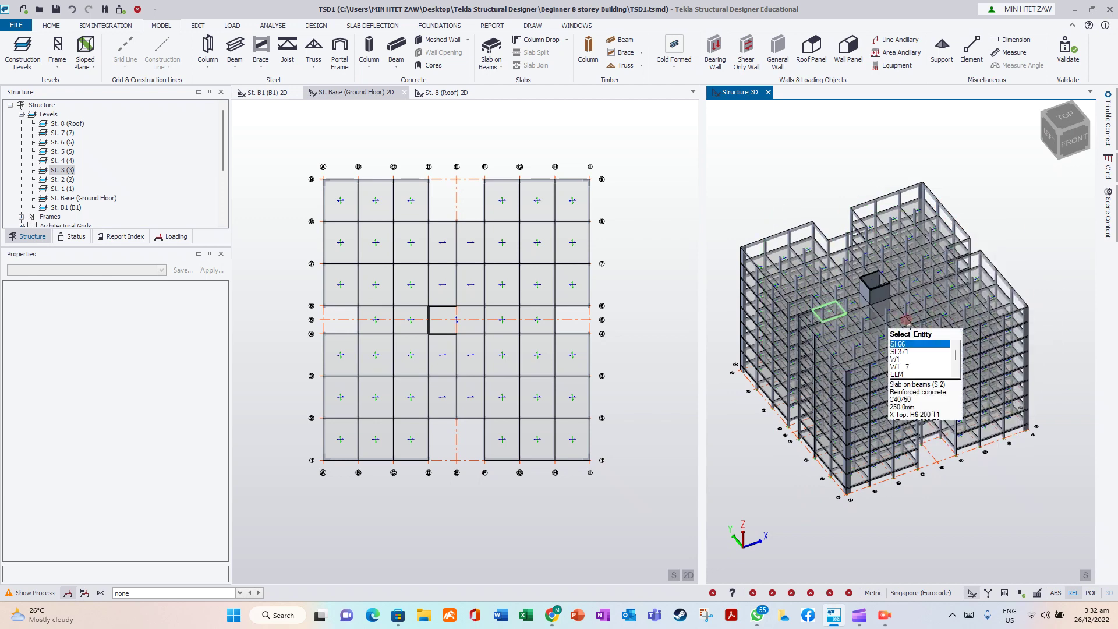
{"action": "left_click", "coordinate": [451, 93]}
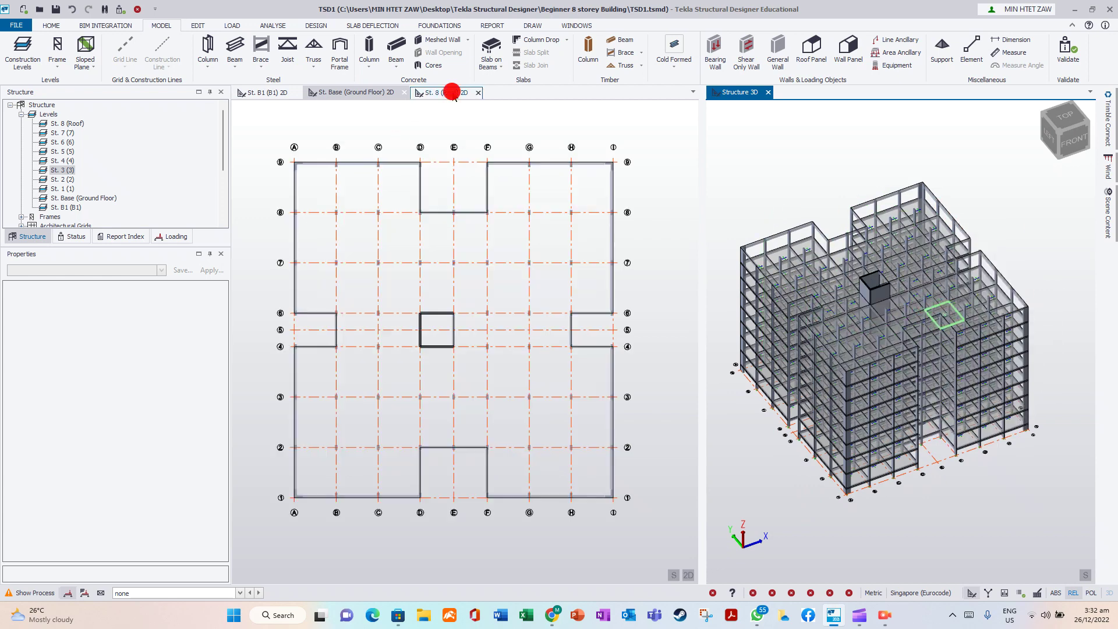
{"action": "left_click", "coordinate": [493, 62]}
{"action": "left_click", "coordinate": [352, 225]}
{"action": "left_click", "coordinate": [496, 136]}
{"action": "left_click", "coordinate": [490, 69]}
{"action": "left_click", "coordinate": [500, 81]}
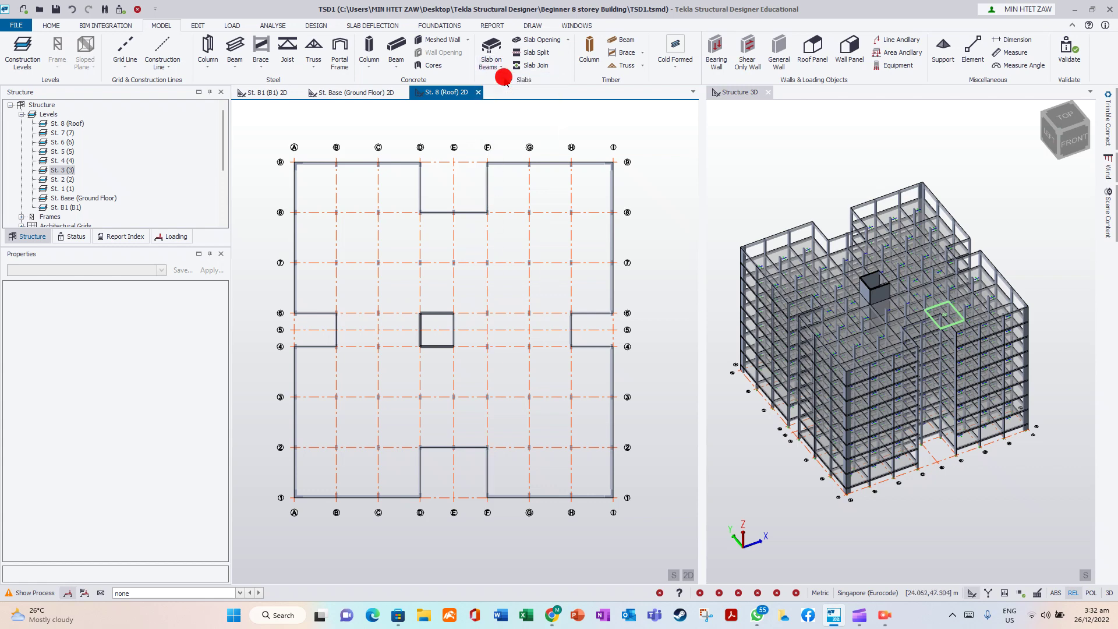
{"action": "left_click", "coordinate": [364, 236]}
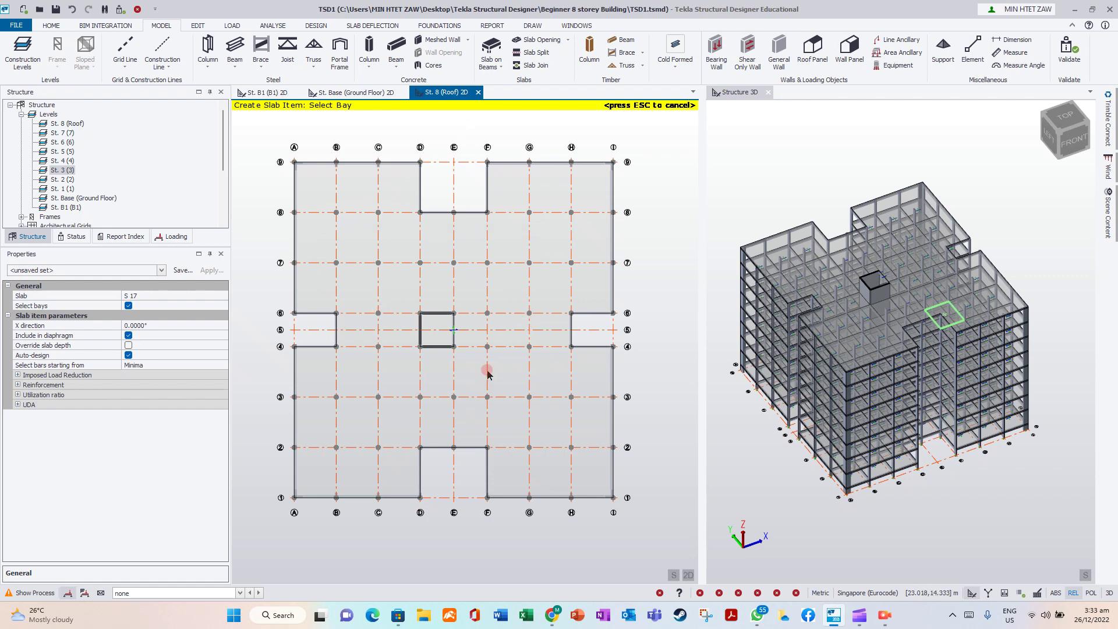
- Undo the roof's two-way slab on beams and start a Flat Slab with concrete class C40/50
{"action": "left_click", "coordinate": [569, 251]}
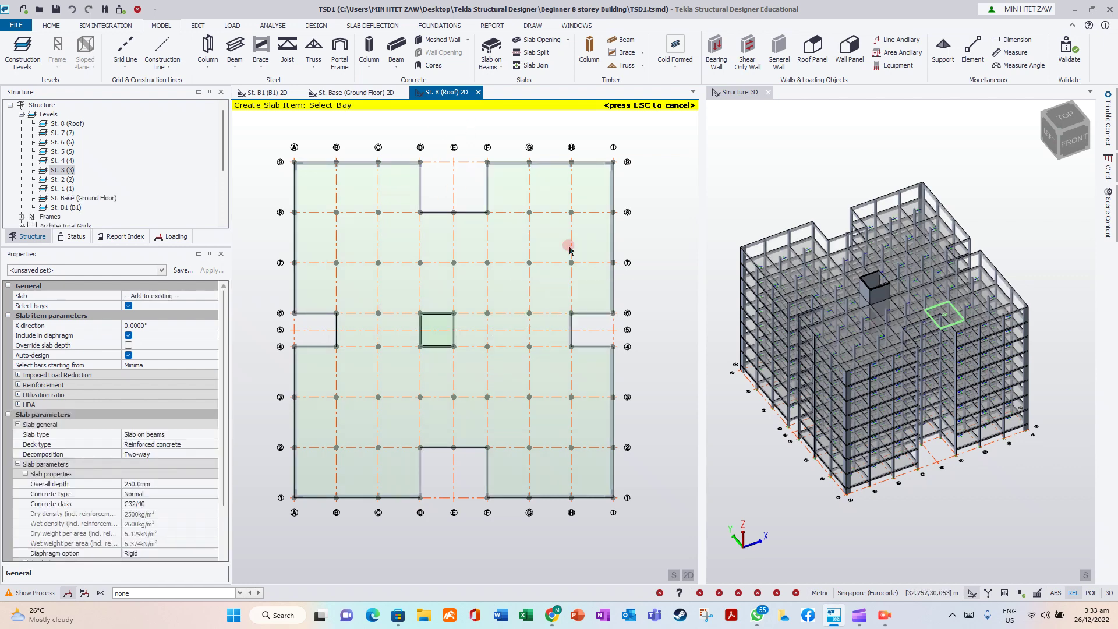
{"action": "left_click", "coordinate": [550, 185]}
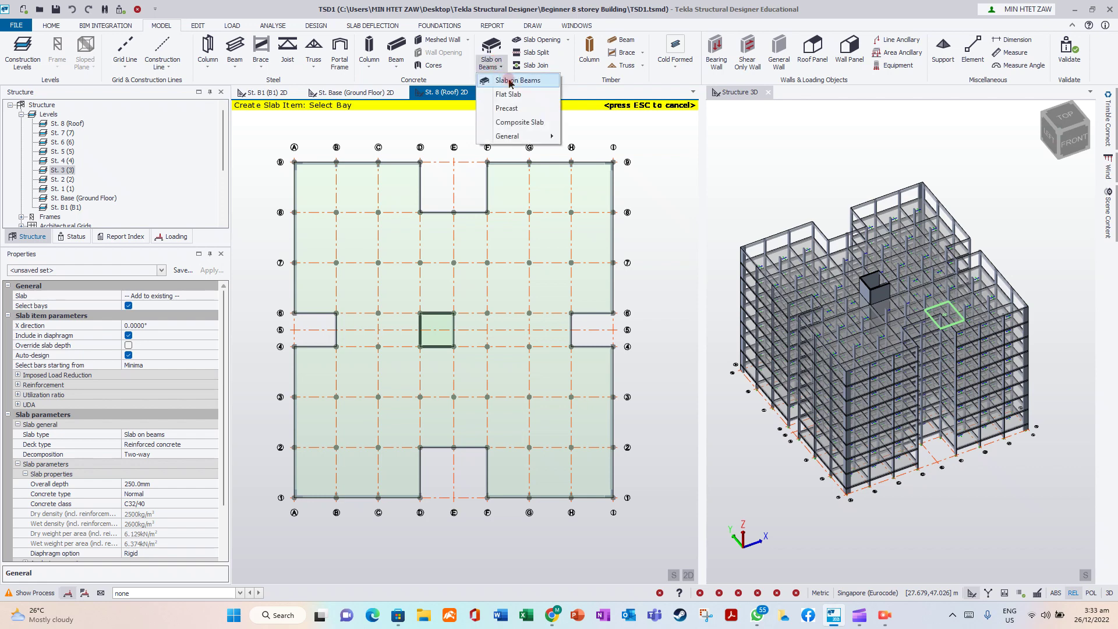
{"action": "left_click", "coordinate": [507, 85]}
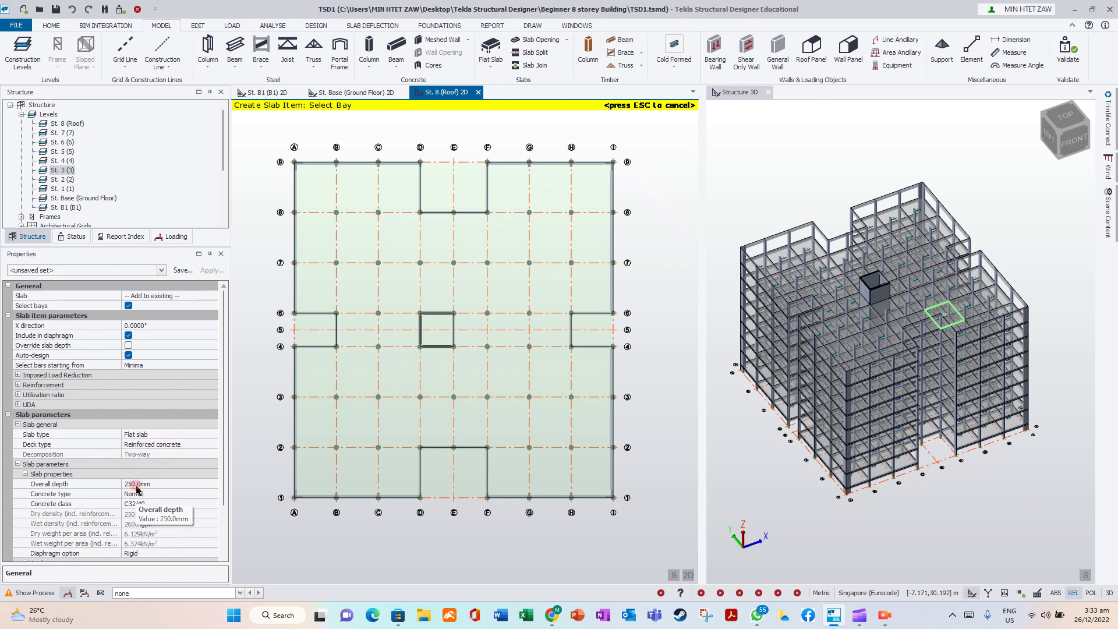
{"action": "left_click", "coordinate": [161, 503]}
{"action": "left_click", "coordinate": [210, 503]}
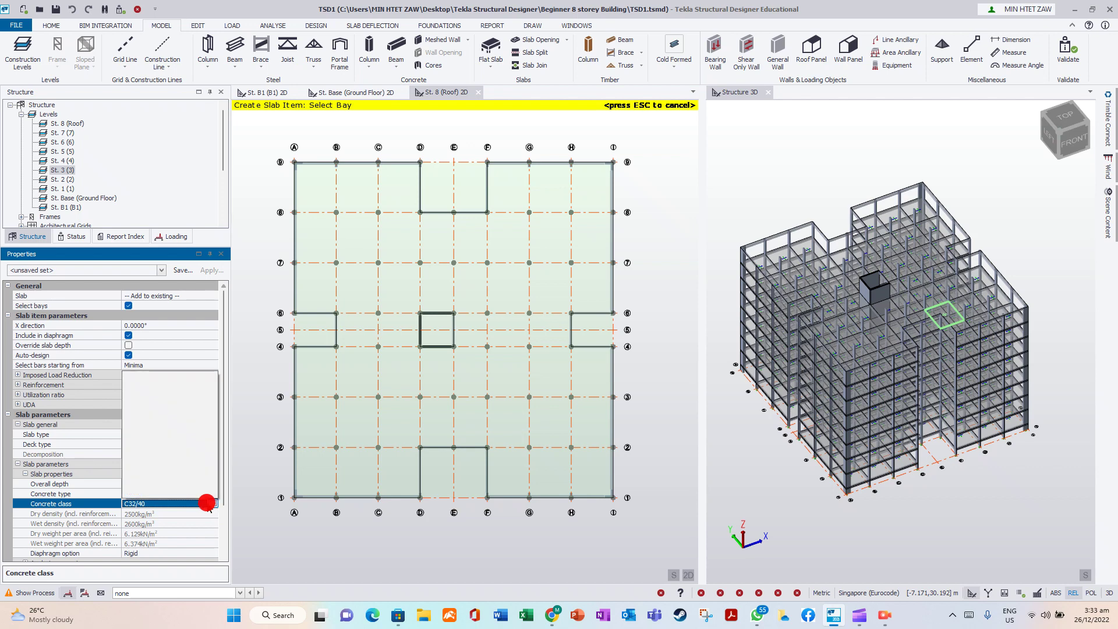
{"action": "left_click", "coordinate": [142, 399]}
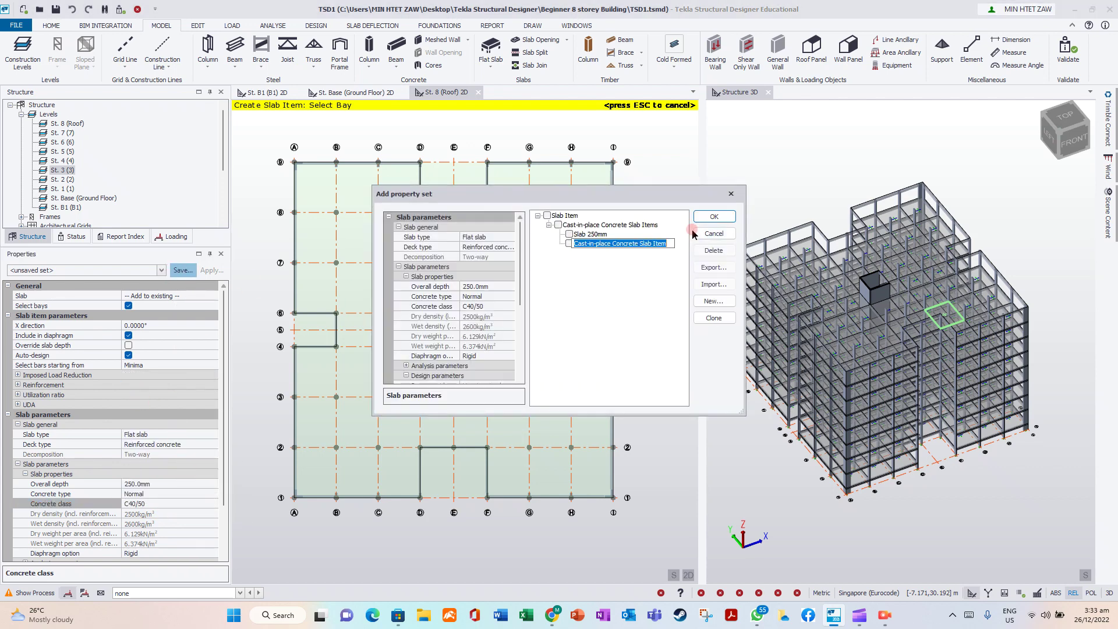
- Save the current slab properties as a property set named Flat Slab 250mm
{"action": "left_click", "coordinate": [559, 245]}
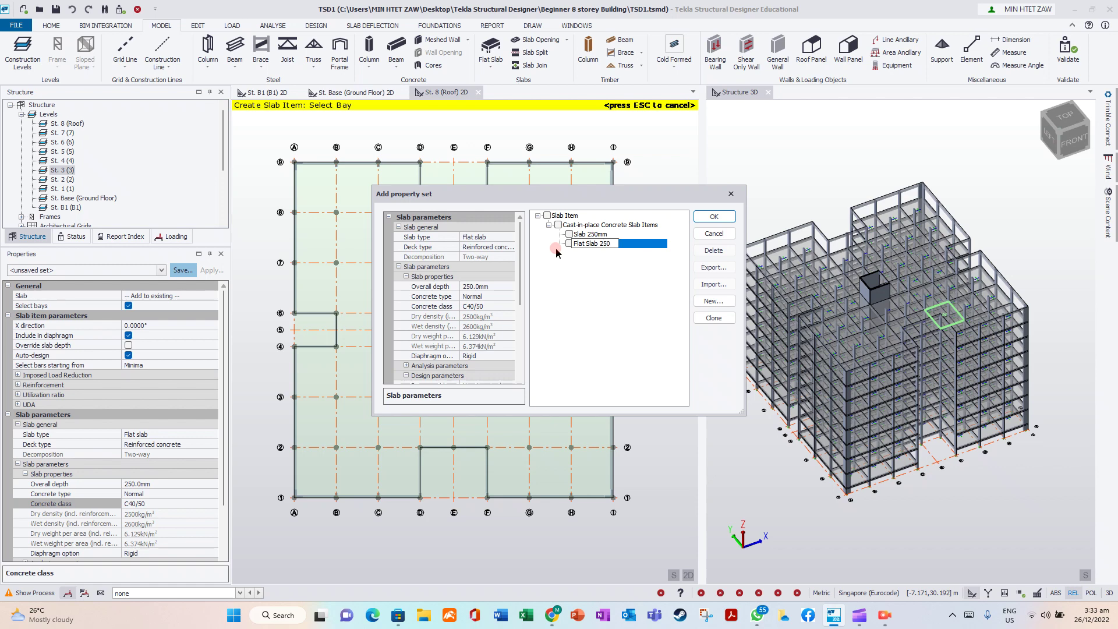
{"action": "left_click", "coordinate": [714, 216]}
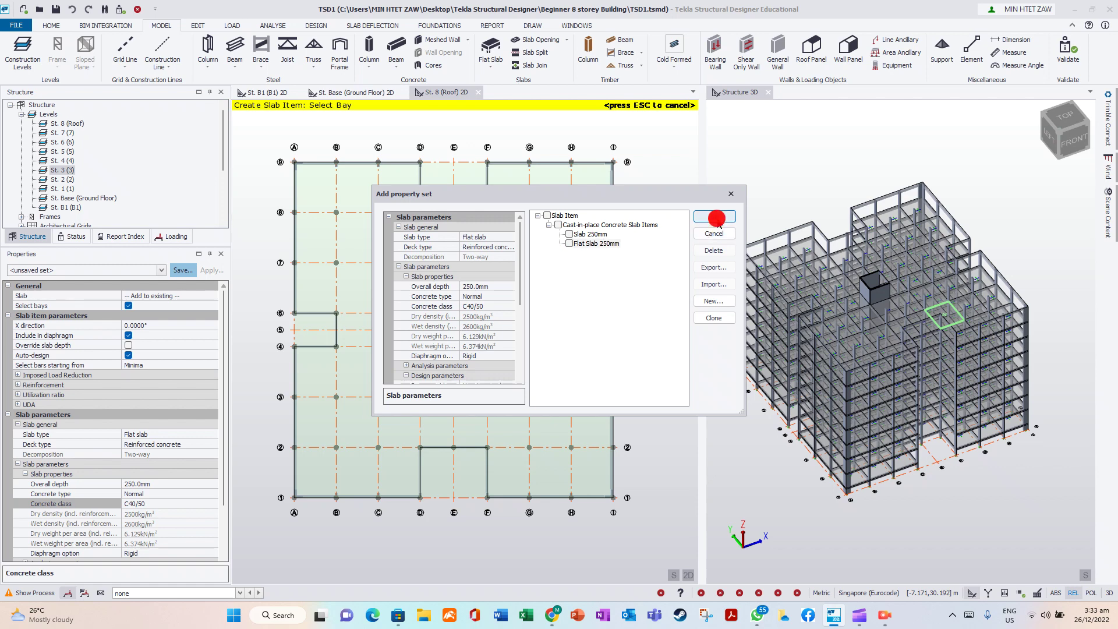
{"action": "left_click", "coordinate": [400, 244]}
- Create flat slab items on the roof over grid lines A–D and F–I from 6 to 9, and D–F from 6 to 8
{"action": "left_click", "coordinate": [277, 157]}
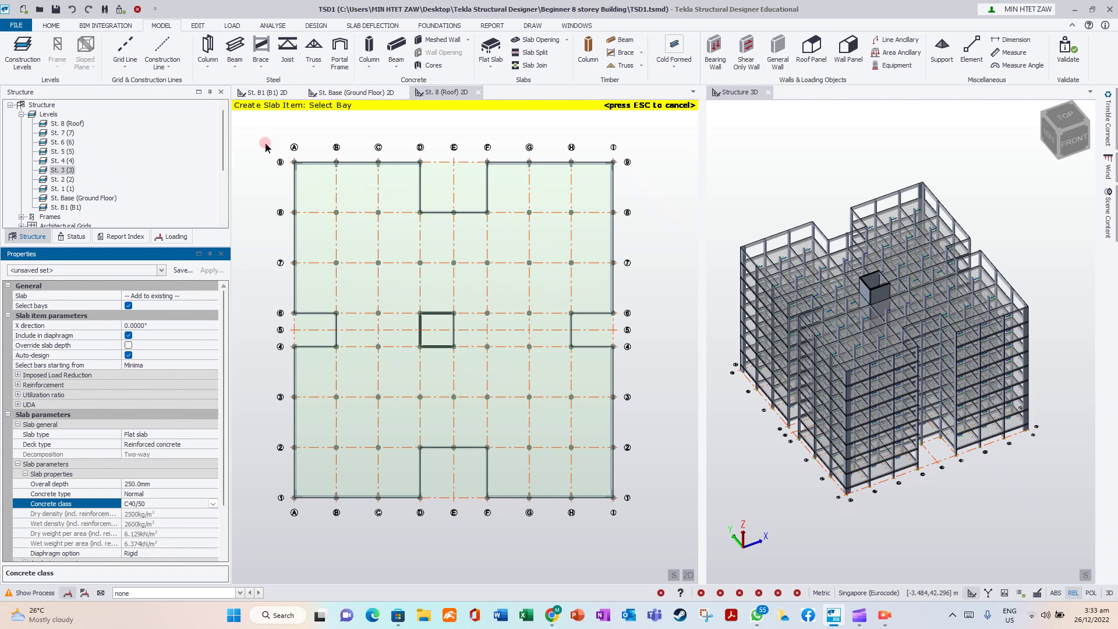
{"action": "left_click_drag", "start_coordinate": [265, 146], "coordinate": [272, 269]}
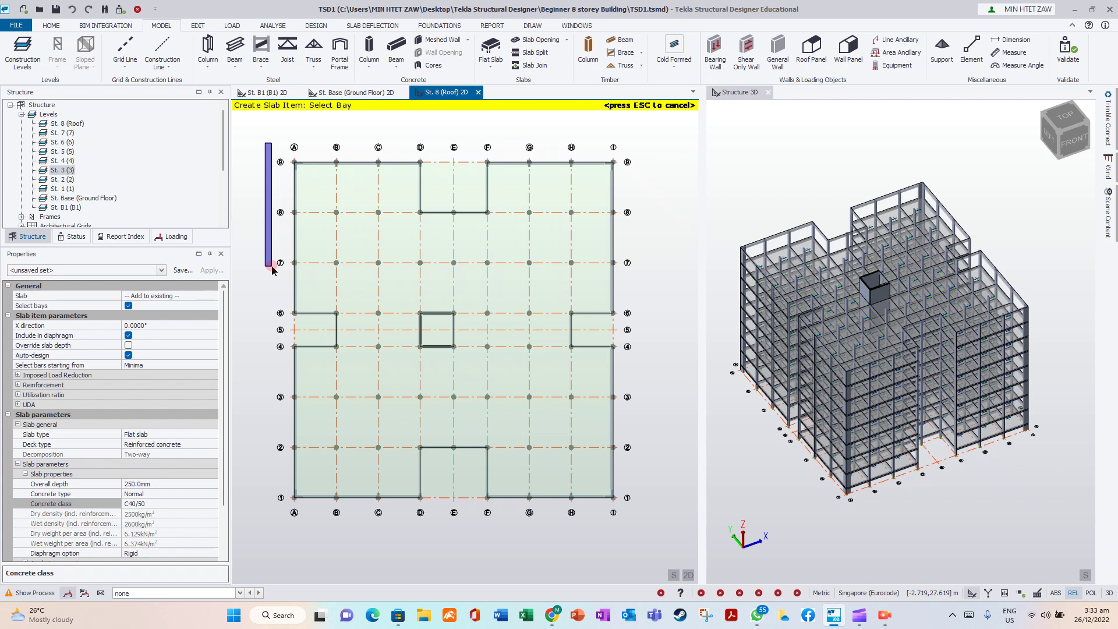
{"action": "left_click_drag", "start_coordinate": [272, 269], "coordinate": [272, 269]}
{"action": "left_click", "coordinate": [311, 235]}
{"action": "left_click", "coordinate": [416, 241]}
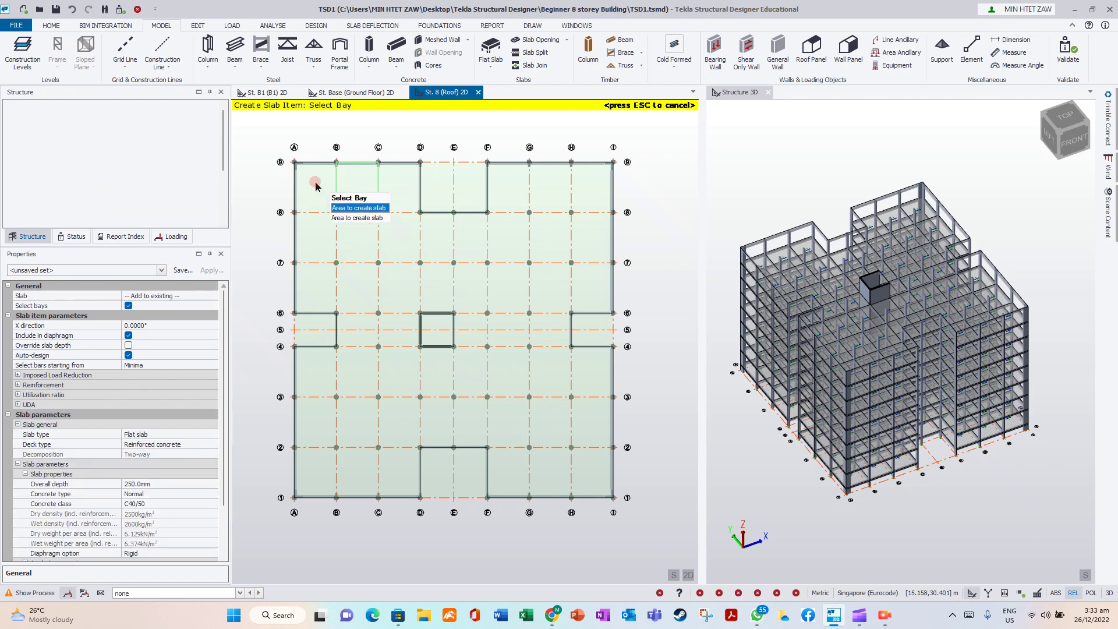
{"action": "left_click_drag", "start_coordinate": [270, 155], "coordinate": [438, 325]}
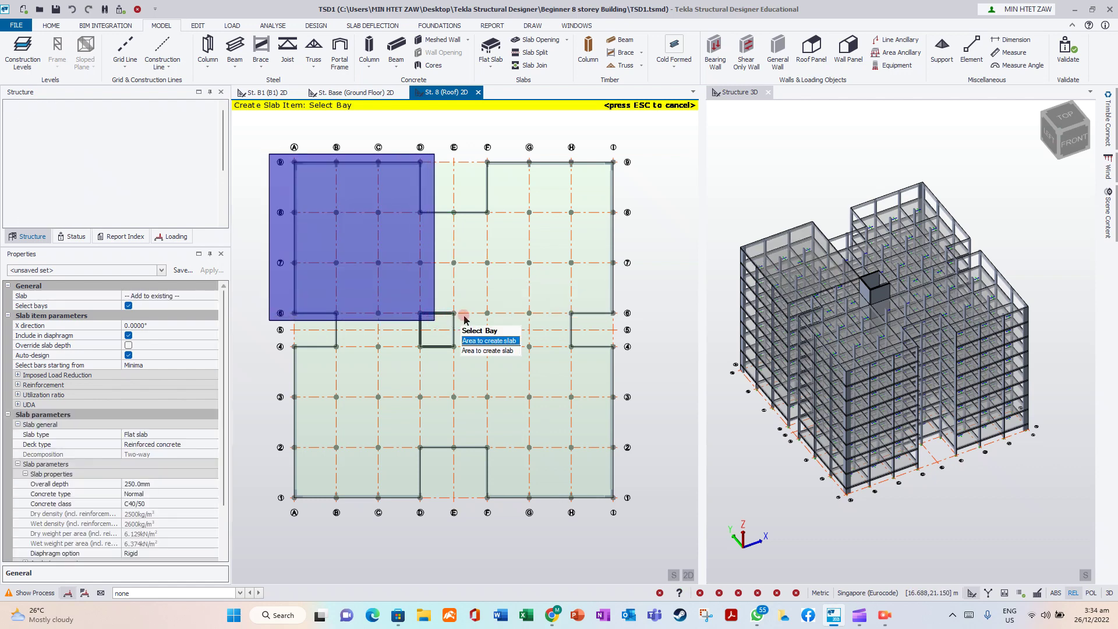
{"action": "left_click_drag", "start_coordinate": [476, 140], "coordinate": [633, 330]}
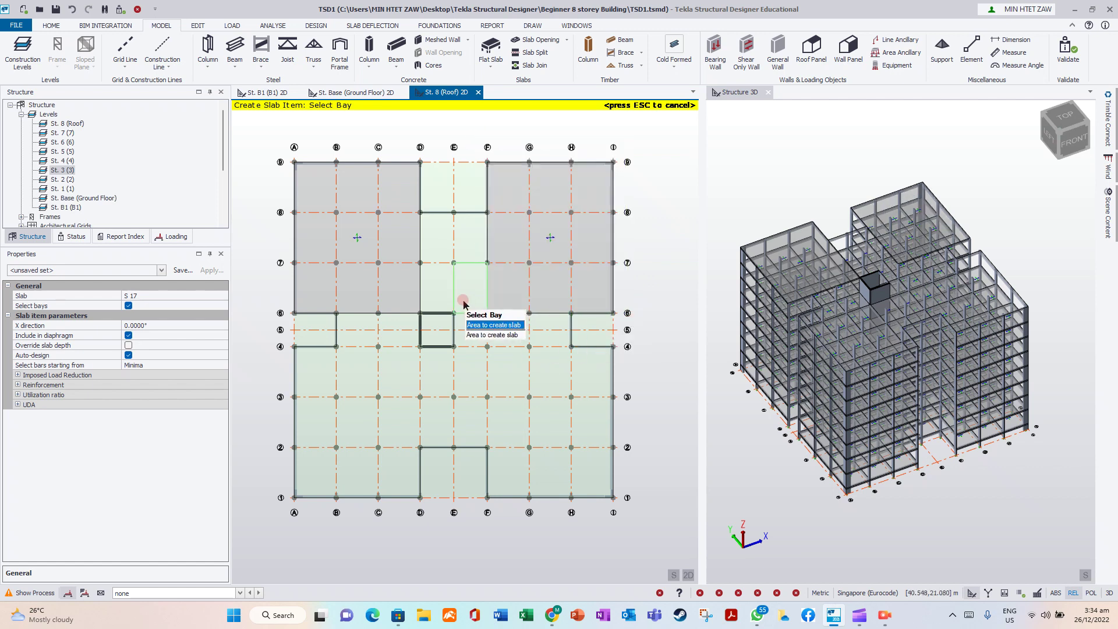
{"action": "left_click_drag", "start_coordinate": [399, 203], "coordinate": [504, 322]}
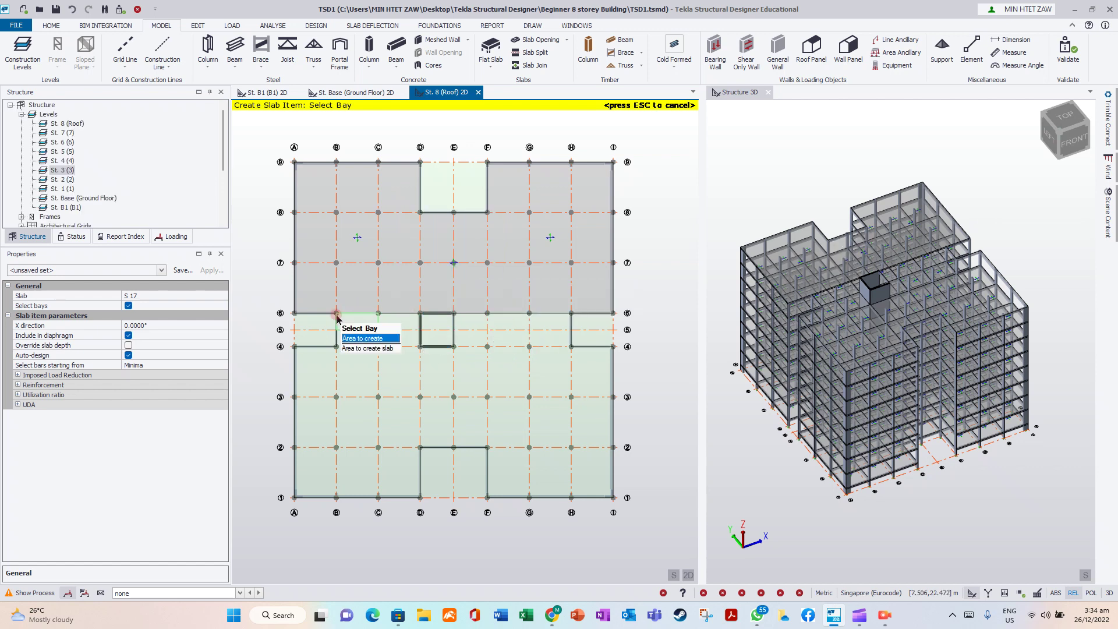
- Create roof flat slab items over grid lines B–H from 4 to 6, A–I from 2 to 4, and F–I and A–D from 1 to 2
{"action": "left_click_drag", "start_coordinate": [358, 335], "coordinate": [578, 359]}
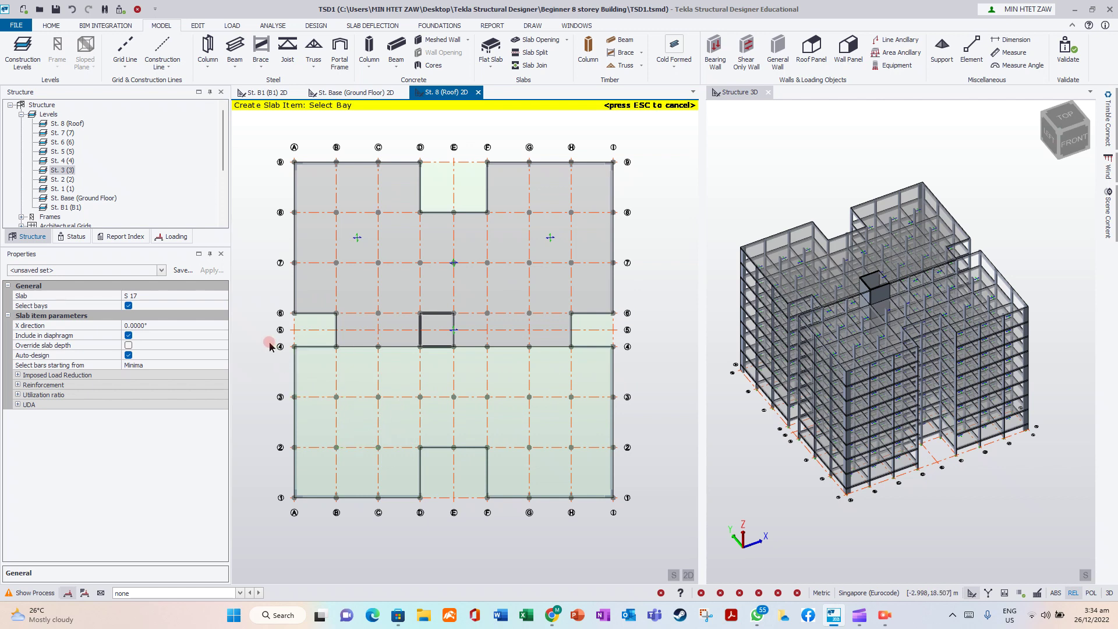
{"action": "left_click_drag", "start_coordinate": [270, 347], "coordinate": [641, 461]}
{"action": "left_click_drag", "start_coordinate": [473, 434], "coordinate": [634, 520]}
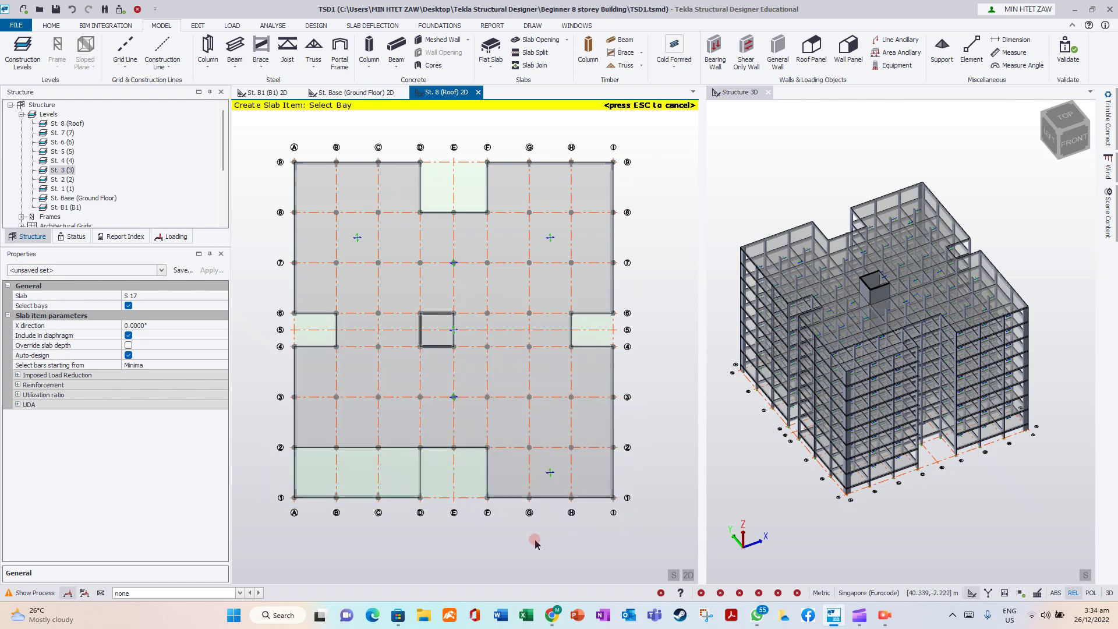
{"action": "left_click_drag", "start_coordinate": [276, 441], "coordinate": [446, 514]}
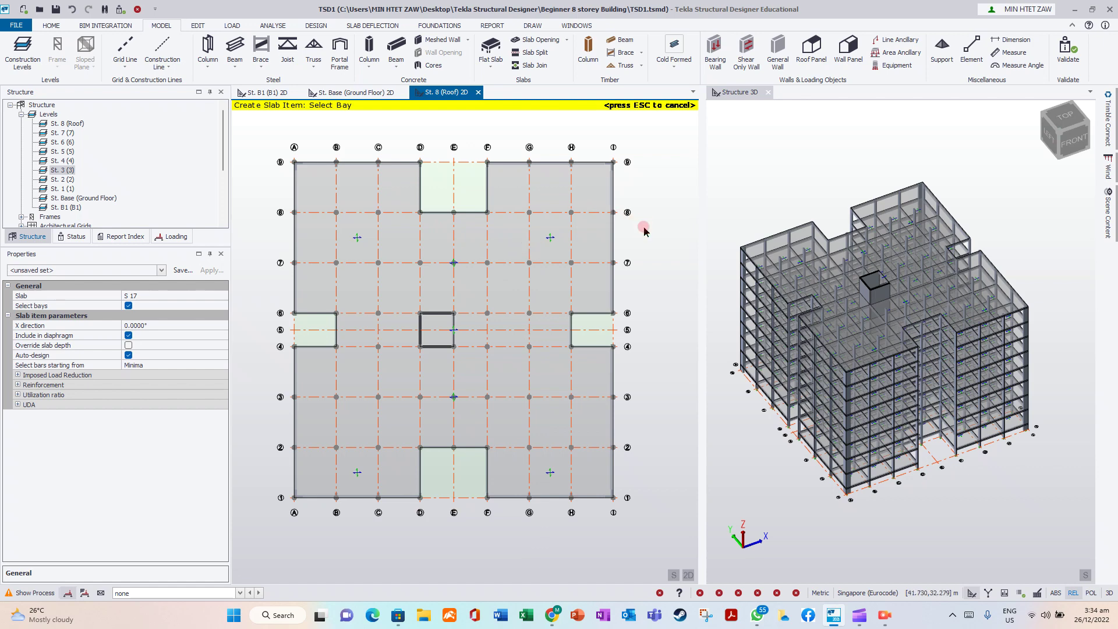
{"action": "key", "text": "Escape"}
- Examine the slab type options of the roof slab item between grid lines F–I and 6–9, and inspect the building in 3D
{"action": "left_click", "coordinate": [539, 254]}
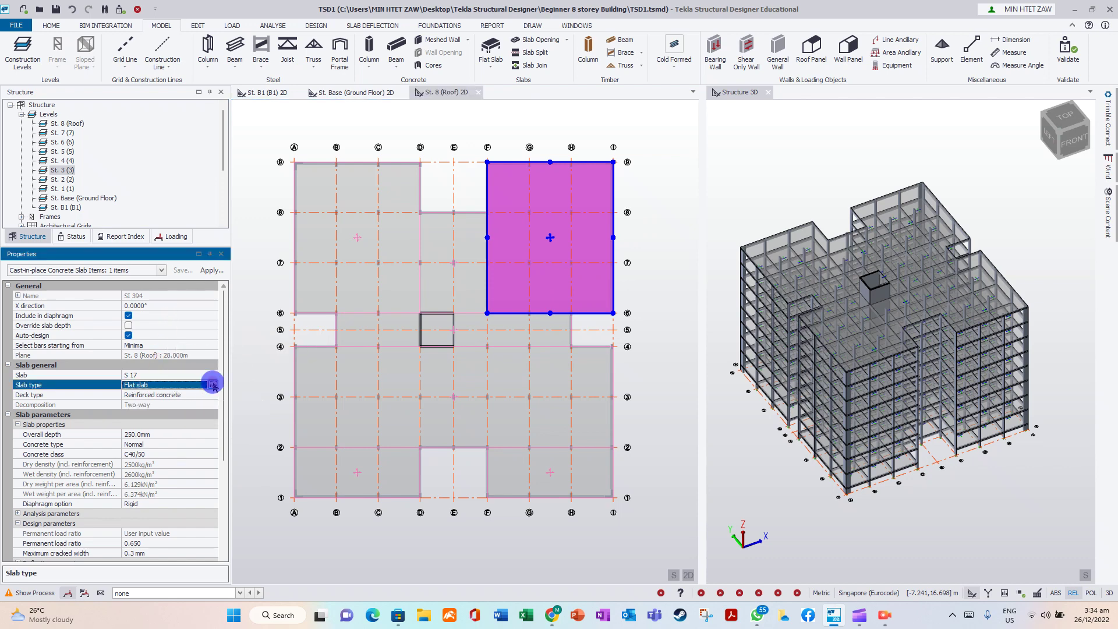
{"action": "left_click", "coordinate": [213, 385]}
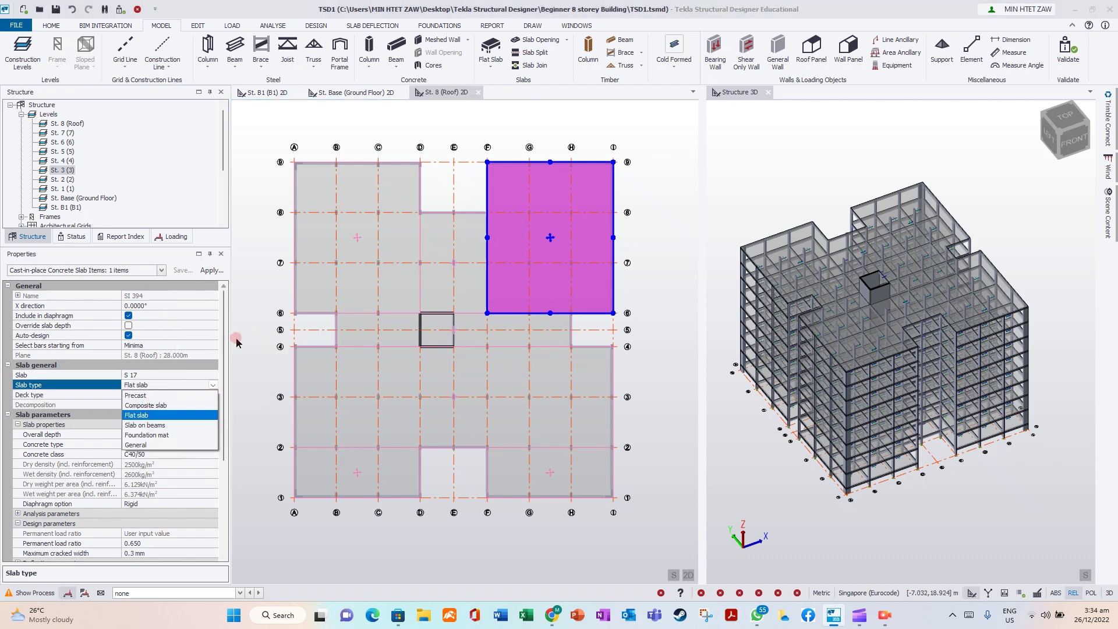
{"action": "left_click", "coordinate": [237, 343]}
{"action": "mouse_move", "coordinate": [389, 299]}
{"action": "left_click", "coordinate": [666, 267]}
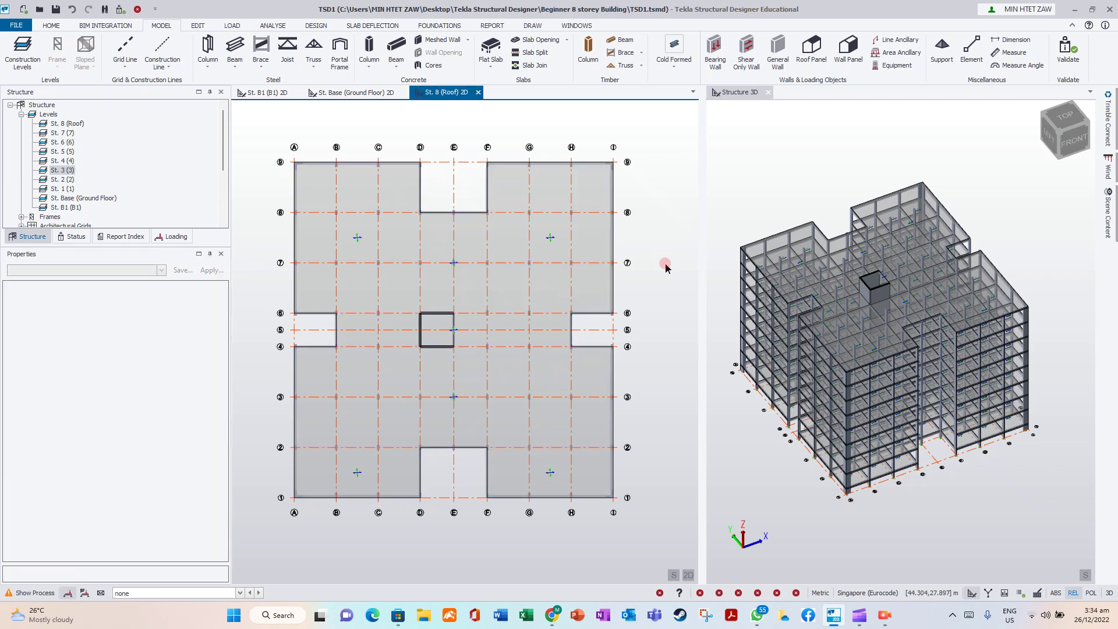
{"action": "middle_click_drag", "start_coordinate": [882, 497], "coordinate": [993, 504]}
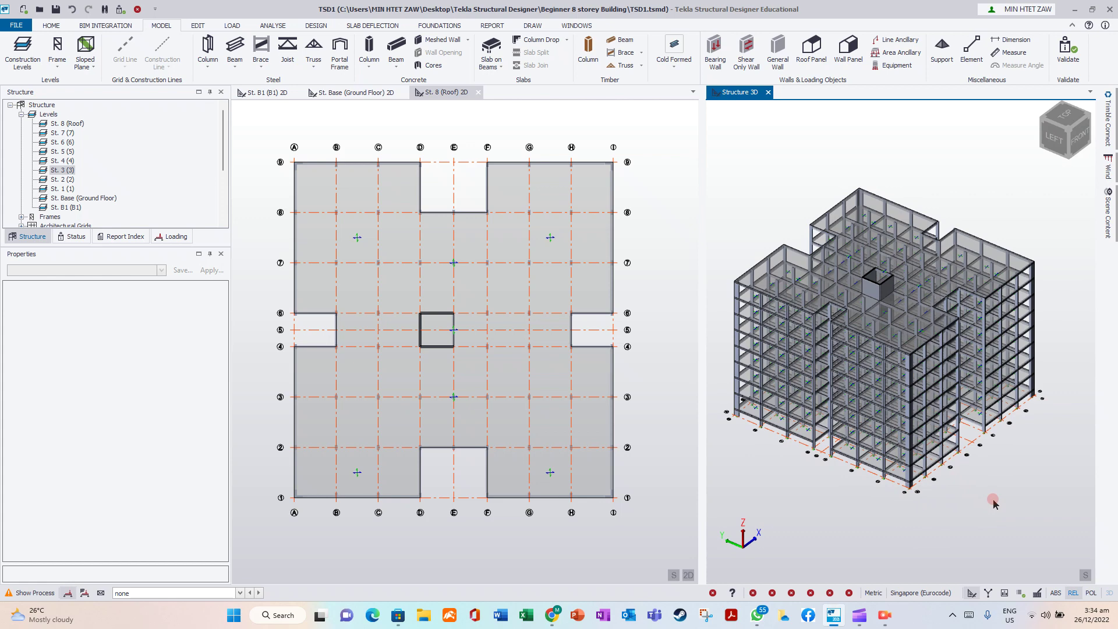